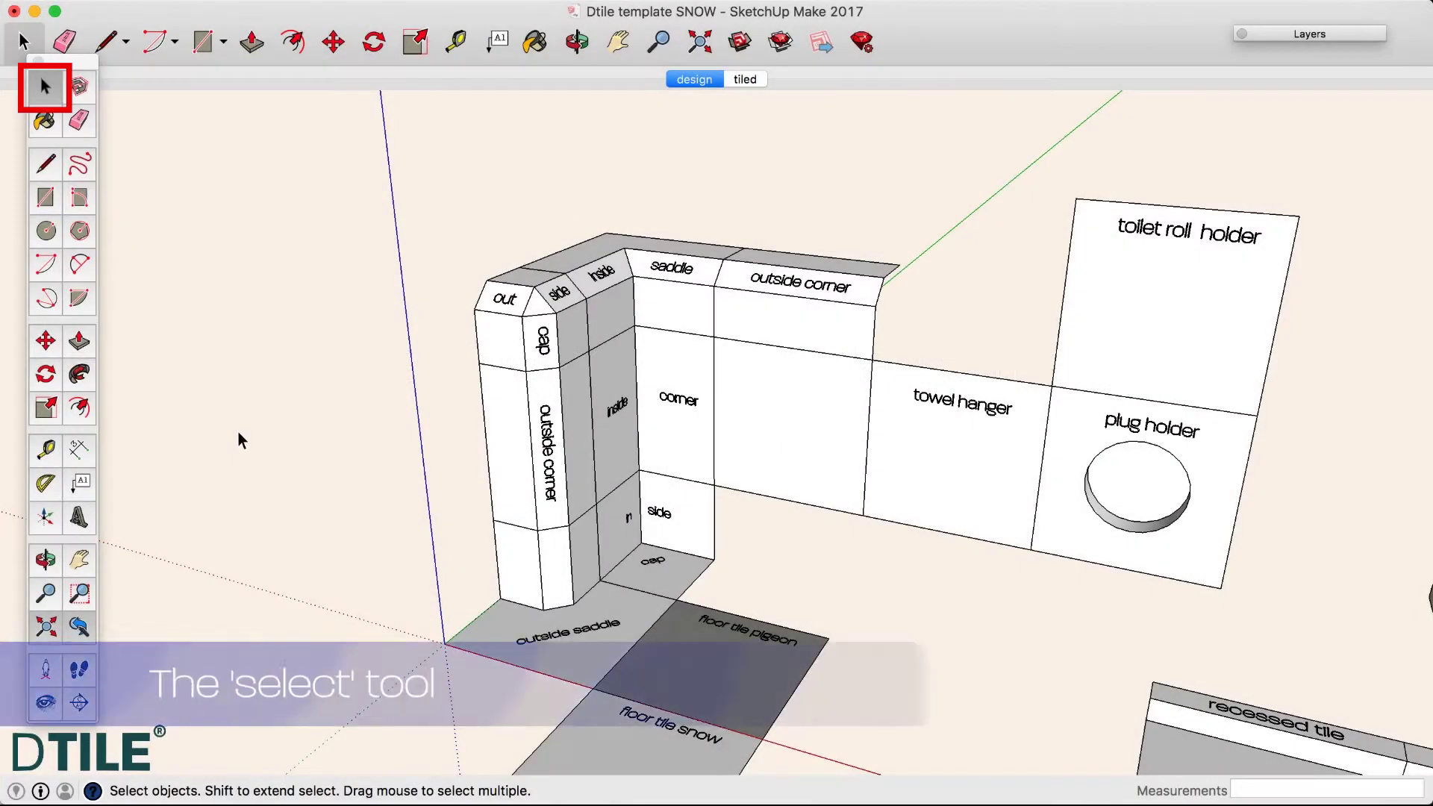
Step: Select the pillar's outside-corner tile together with the cap tile above it
click(511, 409)
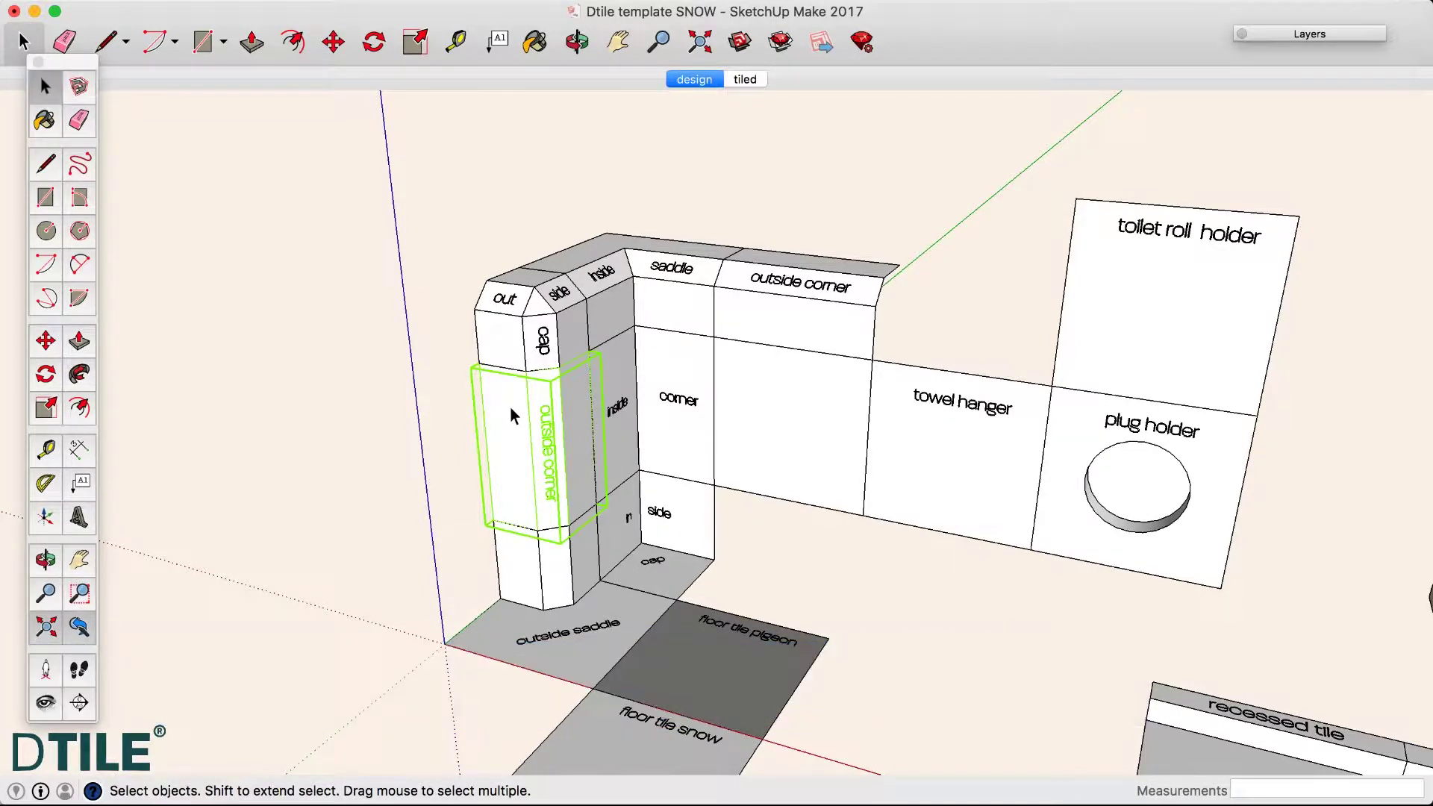
shift+click(504, 338)
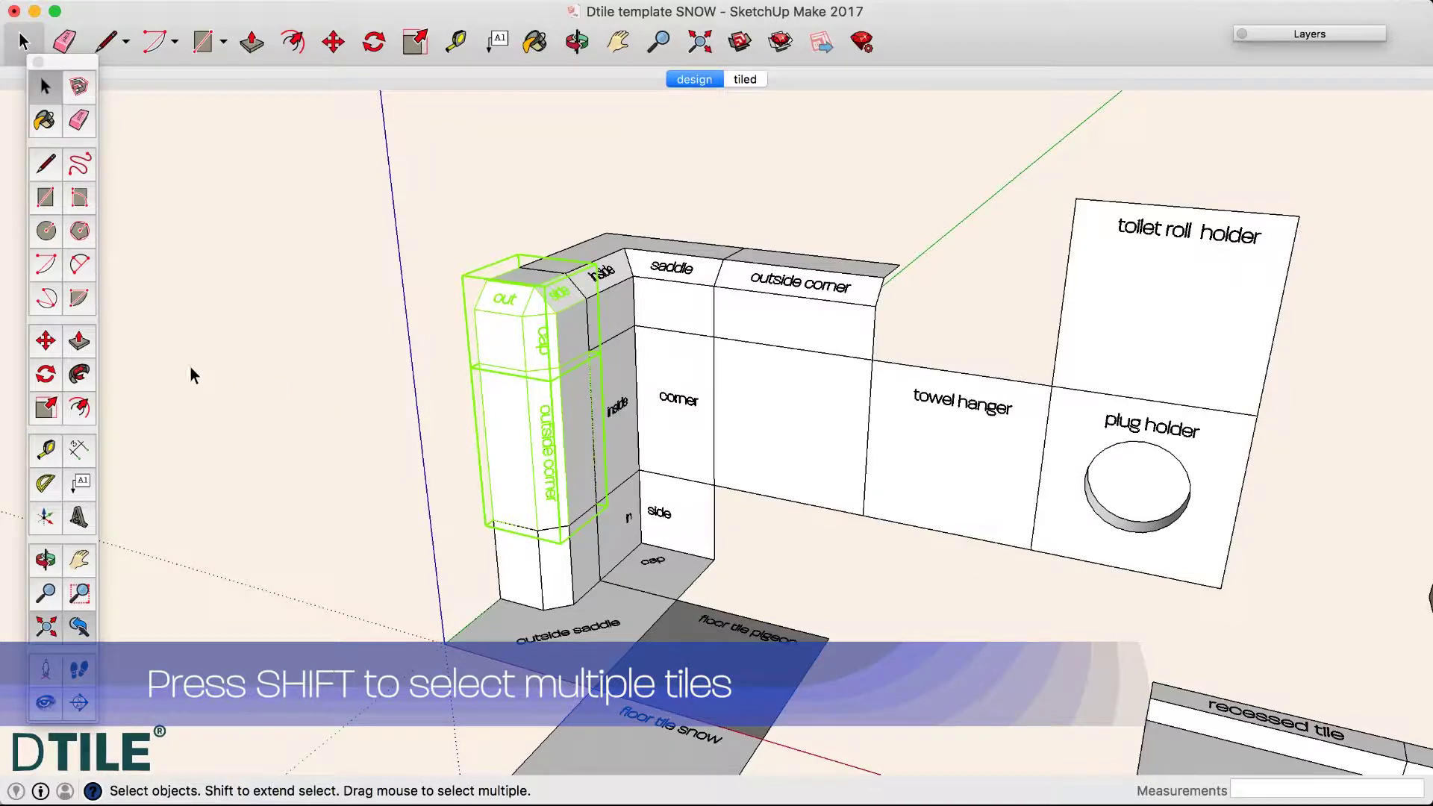
key(m)
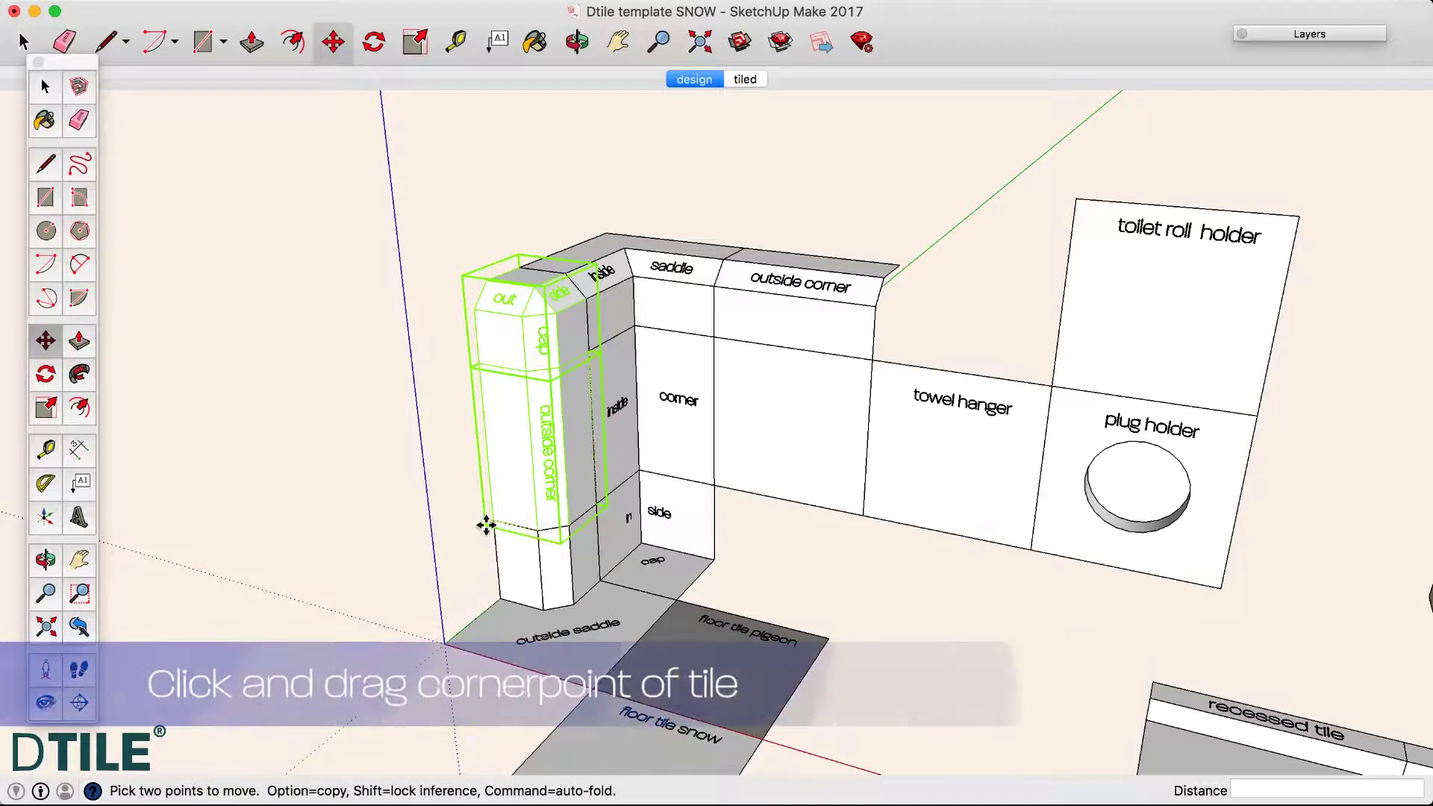
drag(486, 525, 217, 453)
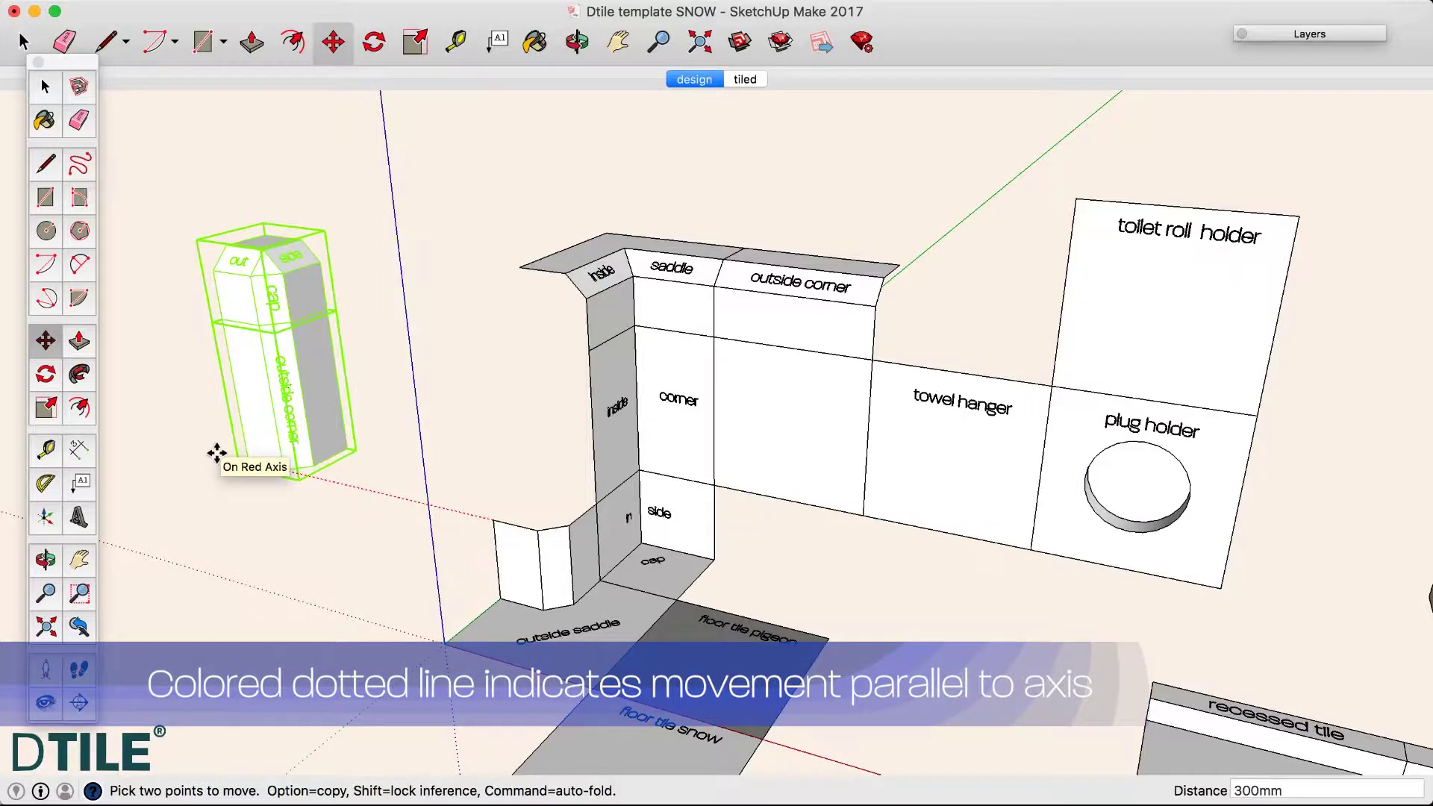
click(216, 453)
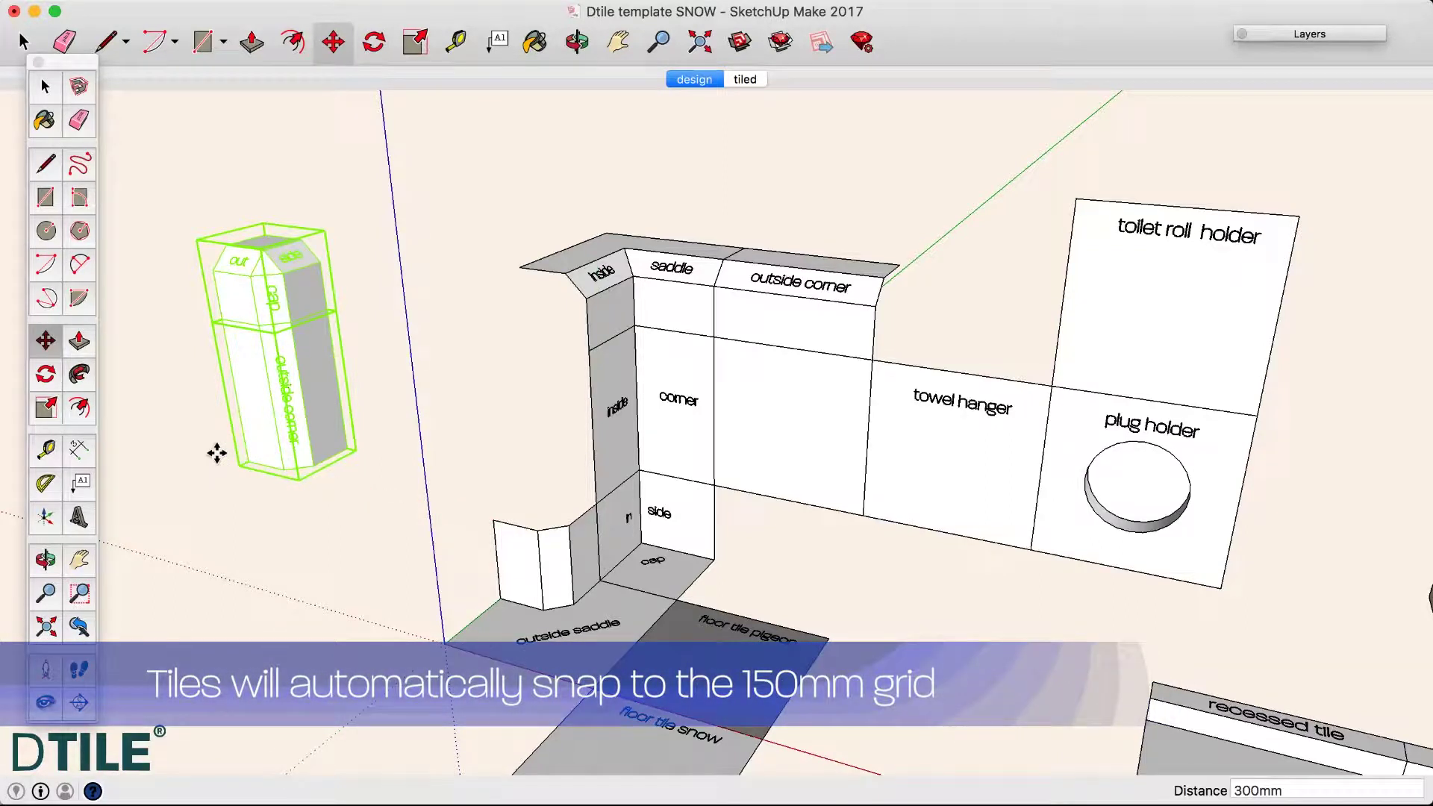
key(ctrl+z)
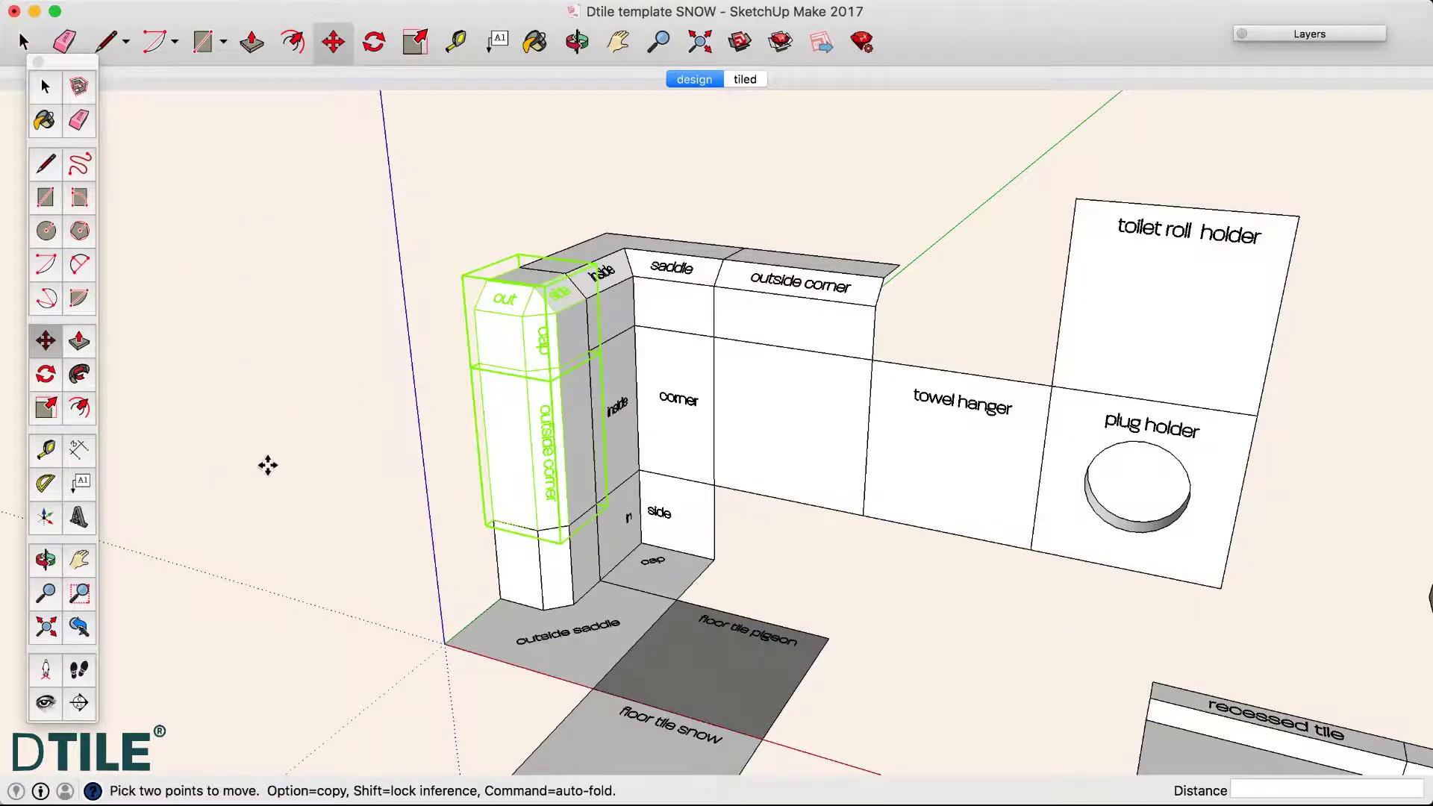
key(h)
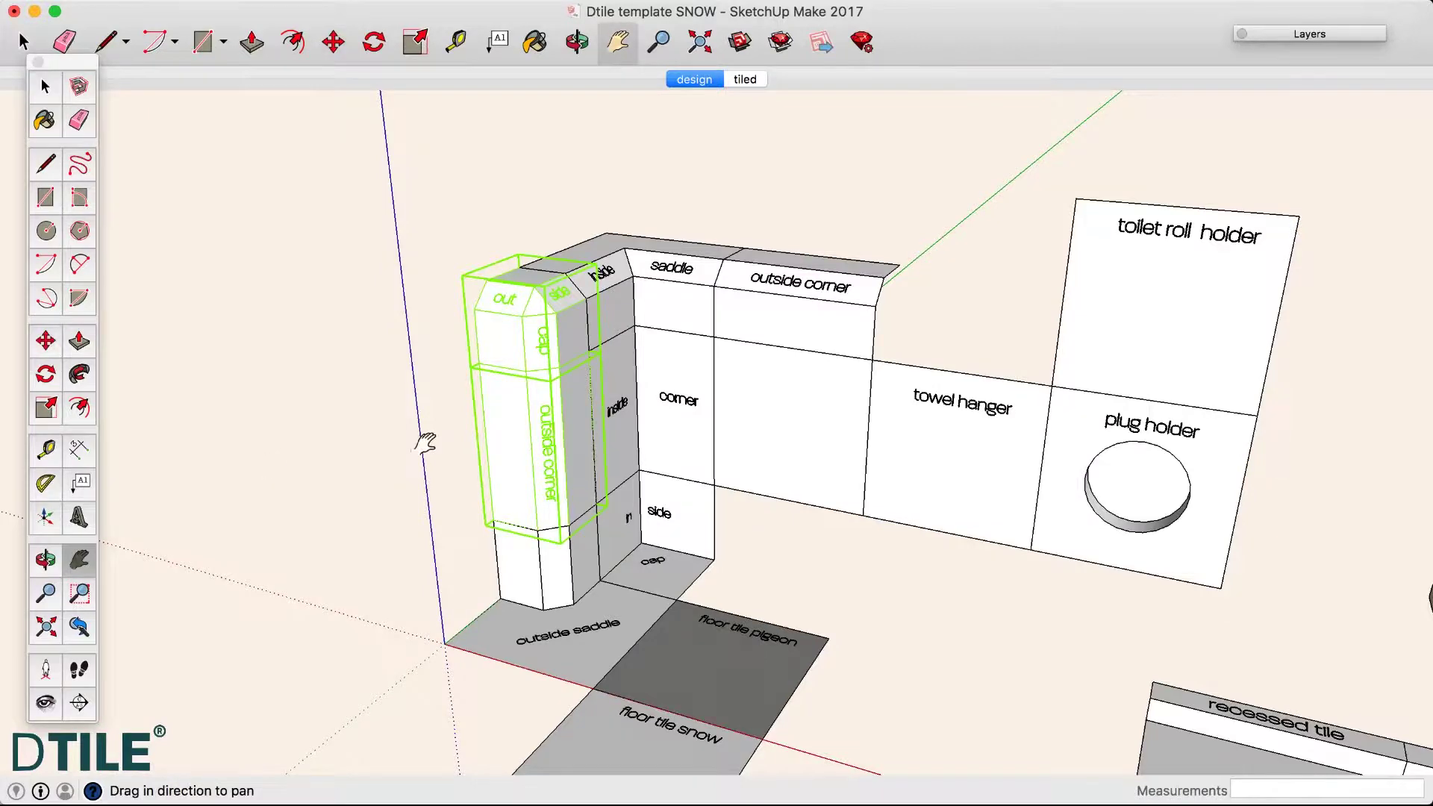
Step: Copy the outside-corner and cap tiles 450 mm left along the red axis as a freestanding pair
drag(422, 429, 662, 450)
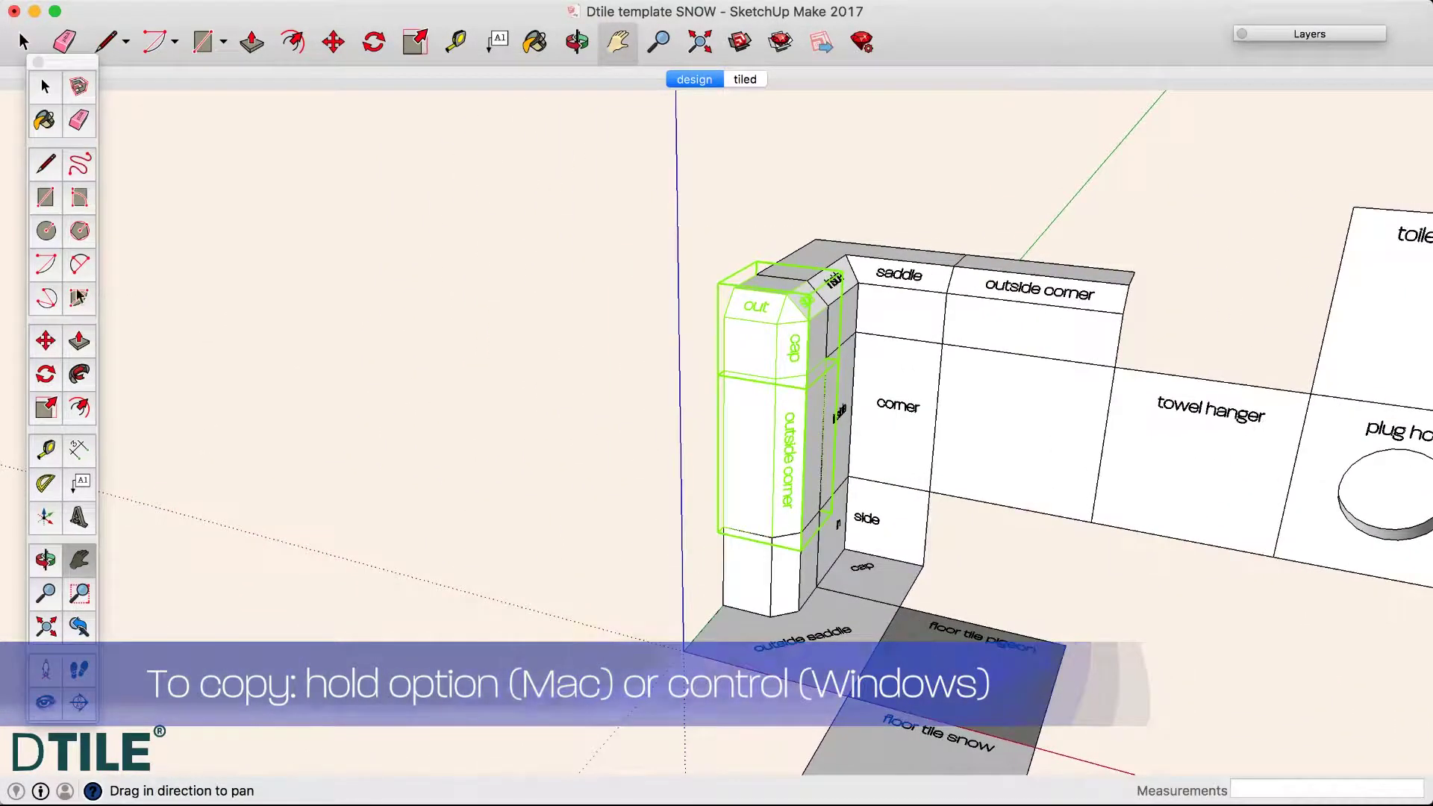
click(45, 342)
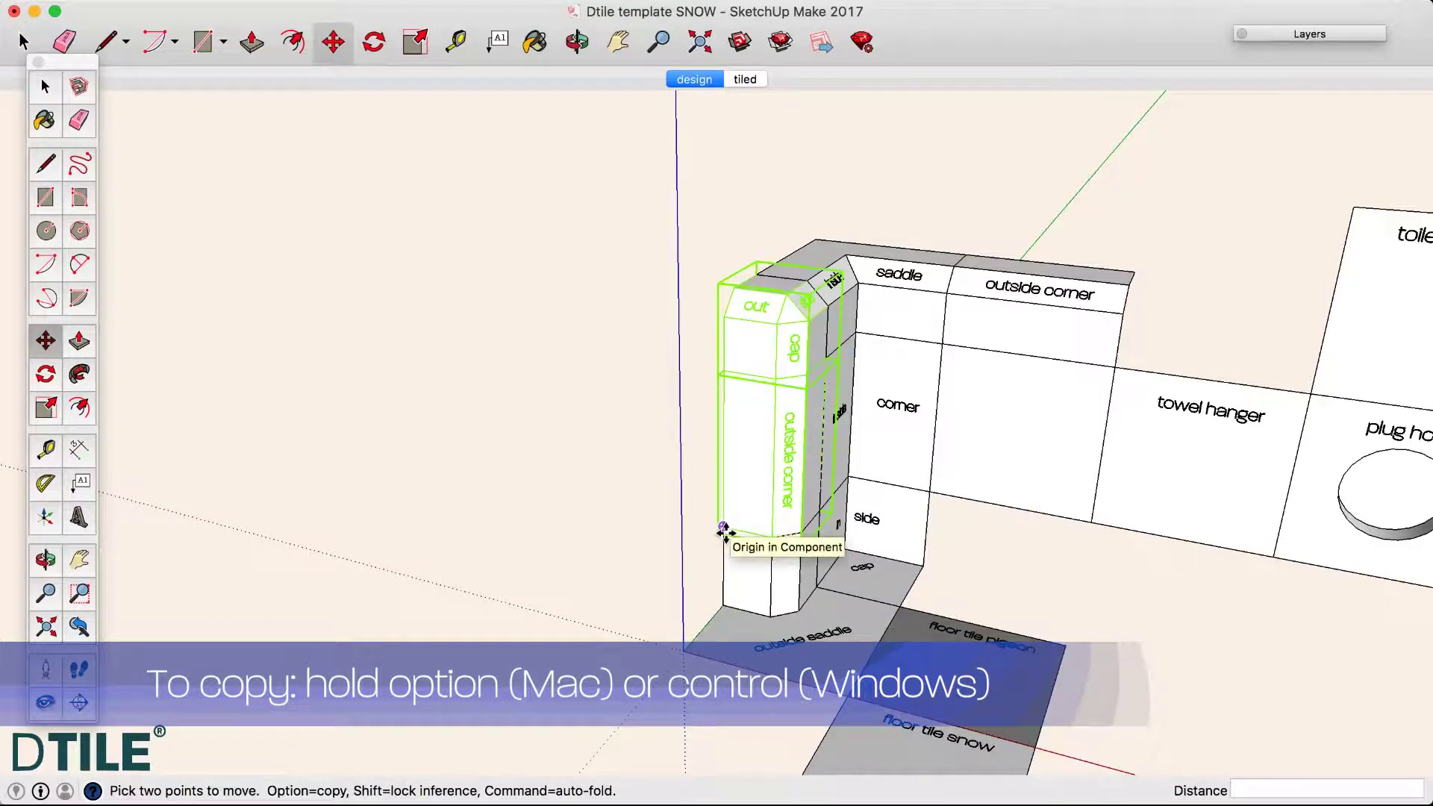
click(723, 528)
key(alt)
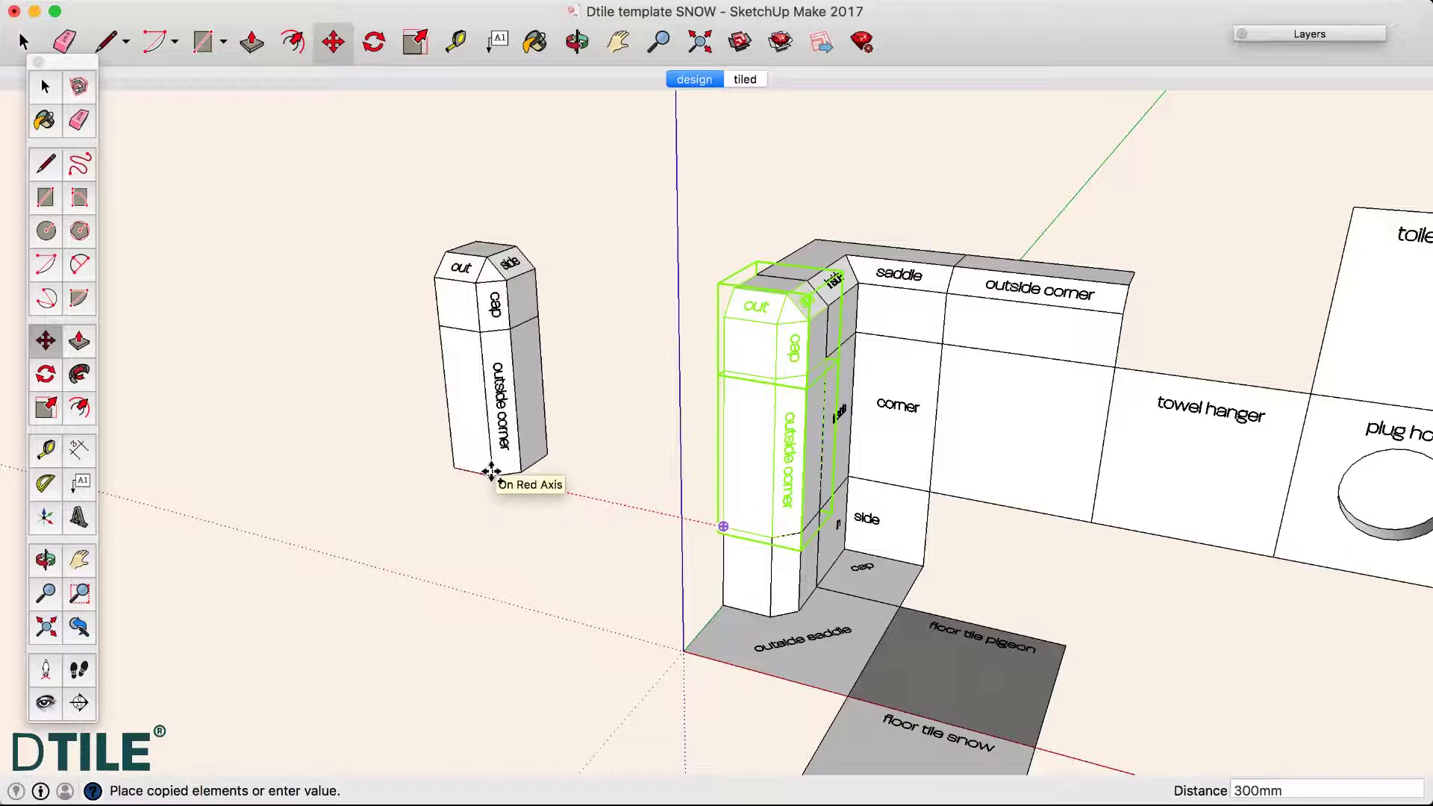
click(322, 442)
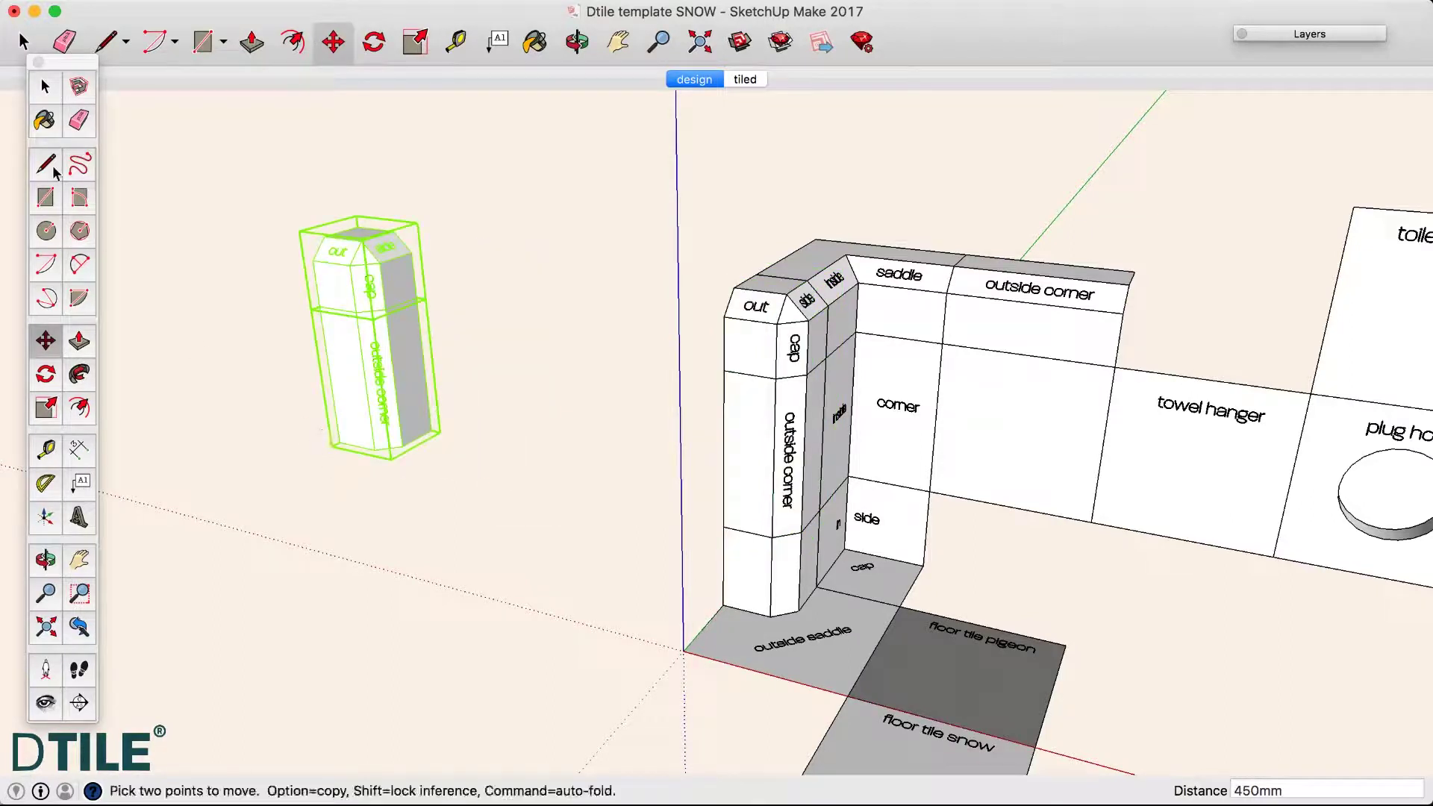
click(44, 90)
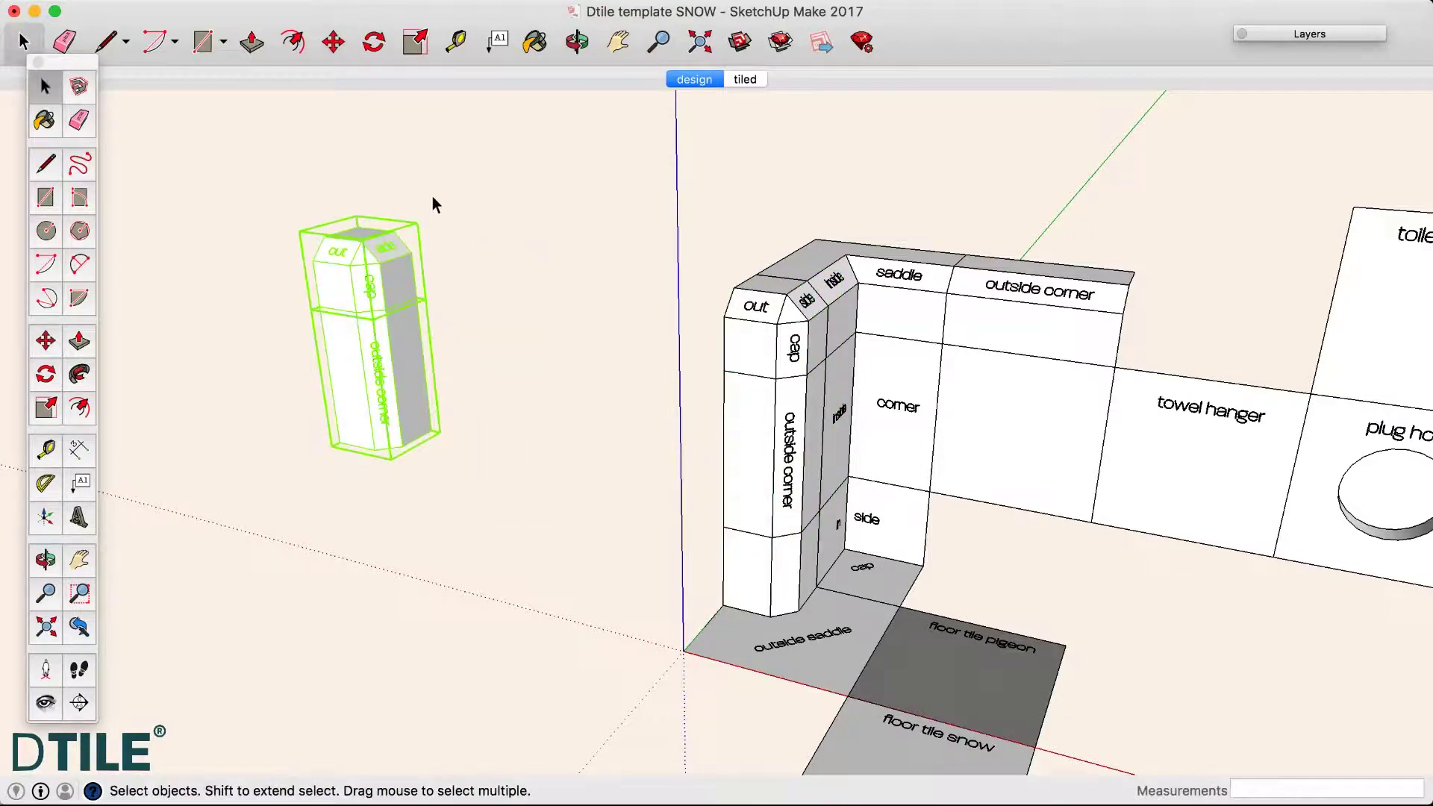
Step: Copy the blank wall tile and snap it alongside the freestanding corner column
click(984, 419)
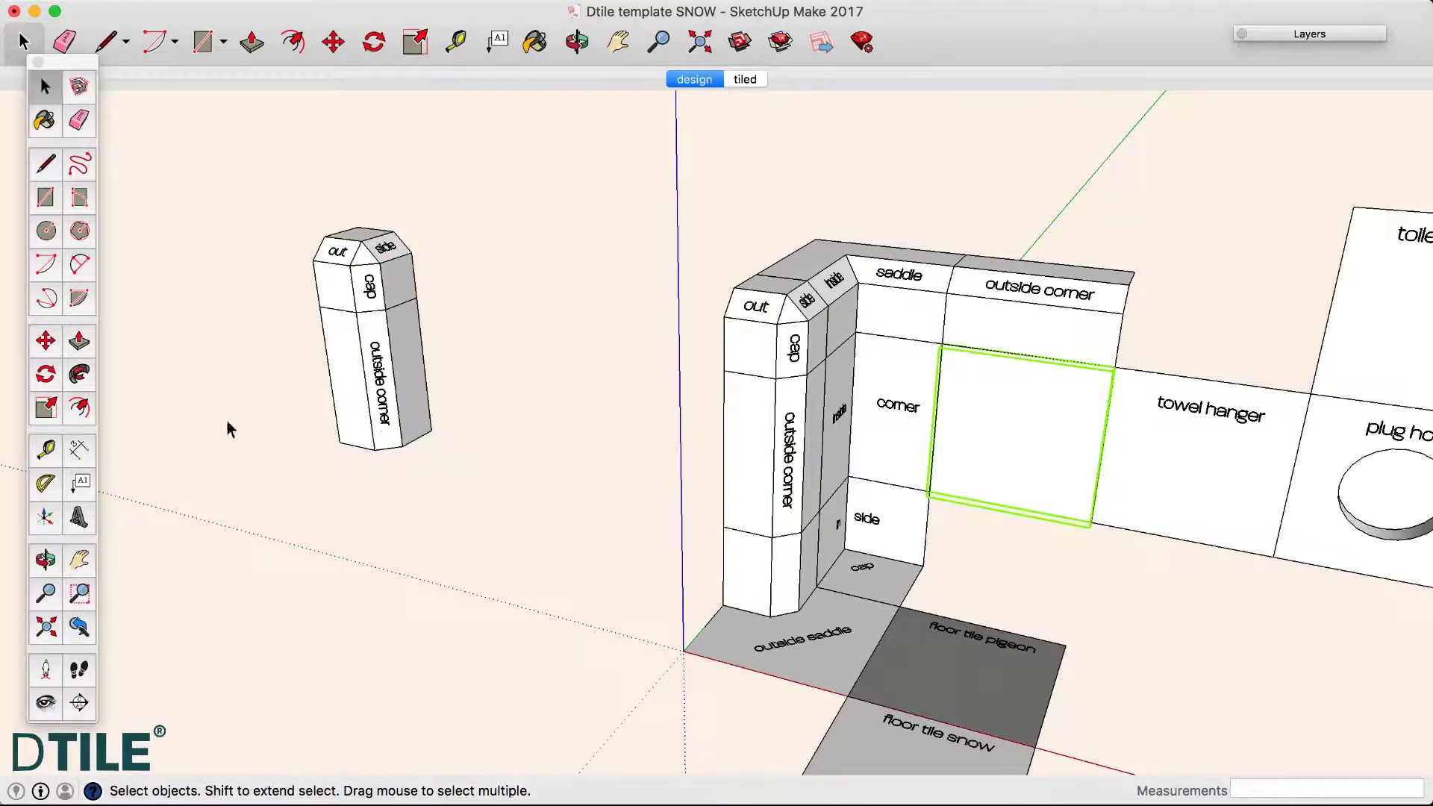
key(m)
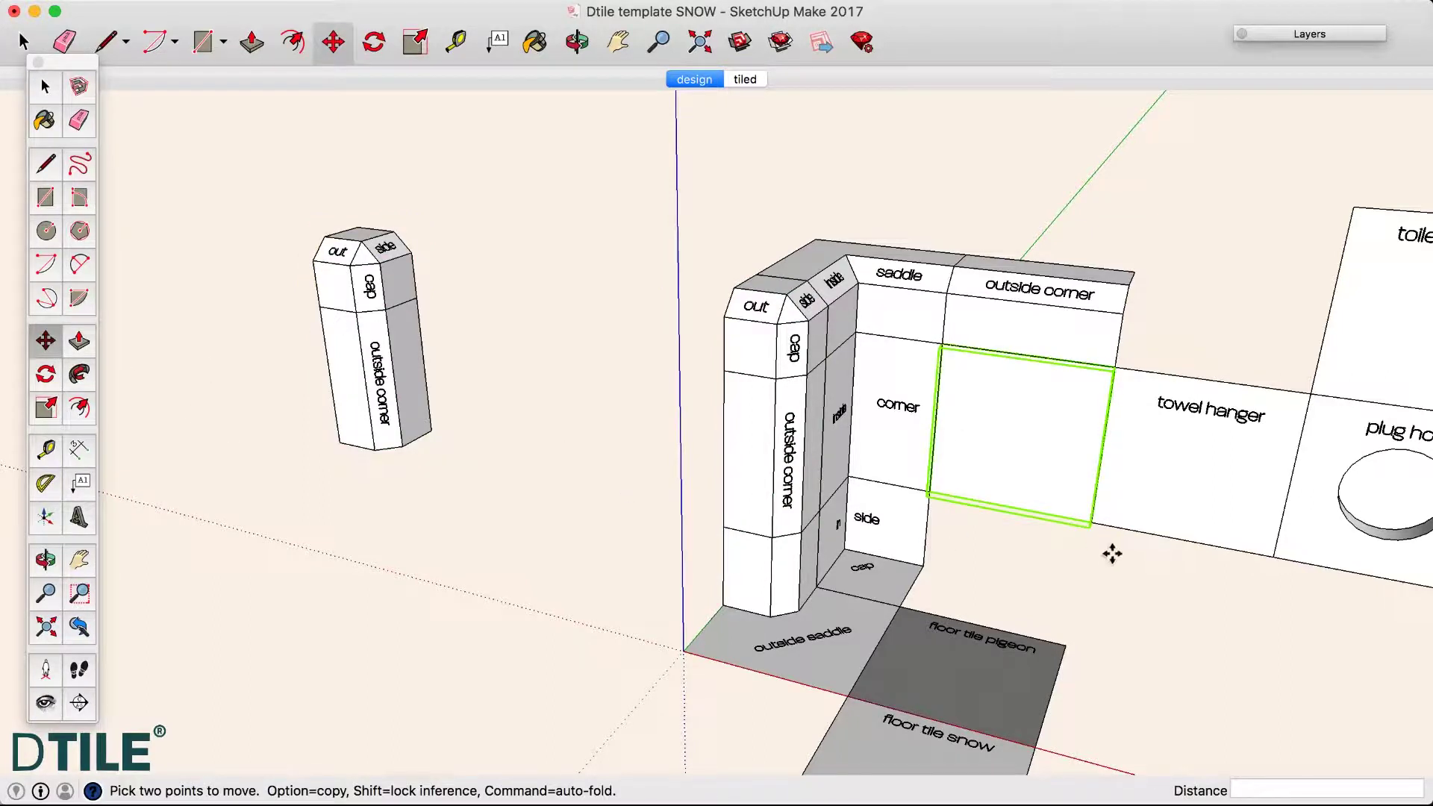
alt+drag(1091, 525, 345, 439)
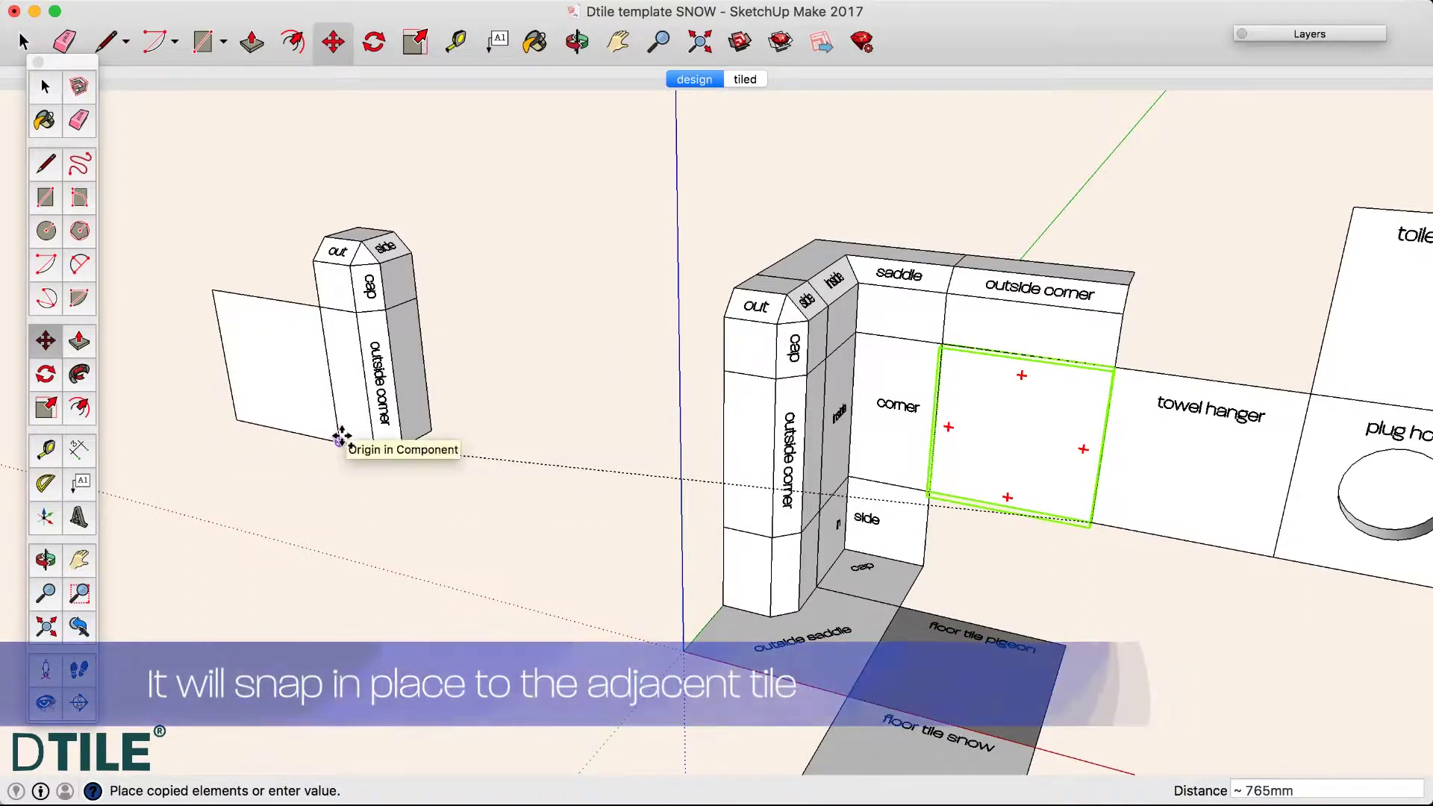
drag(345, 439, 342, 436)
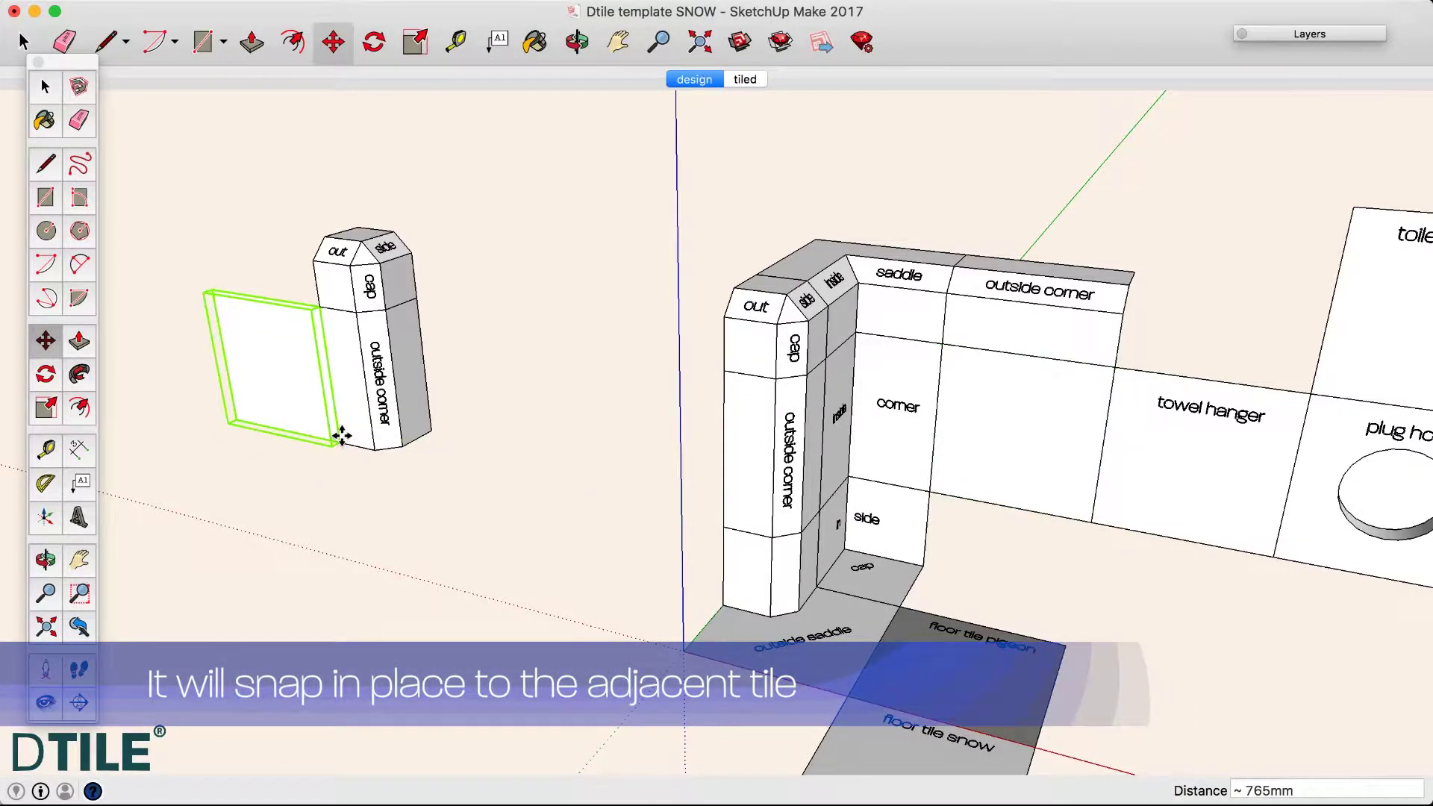
click(80, 561)
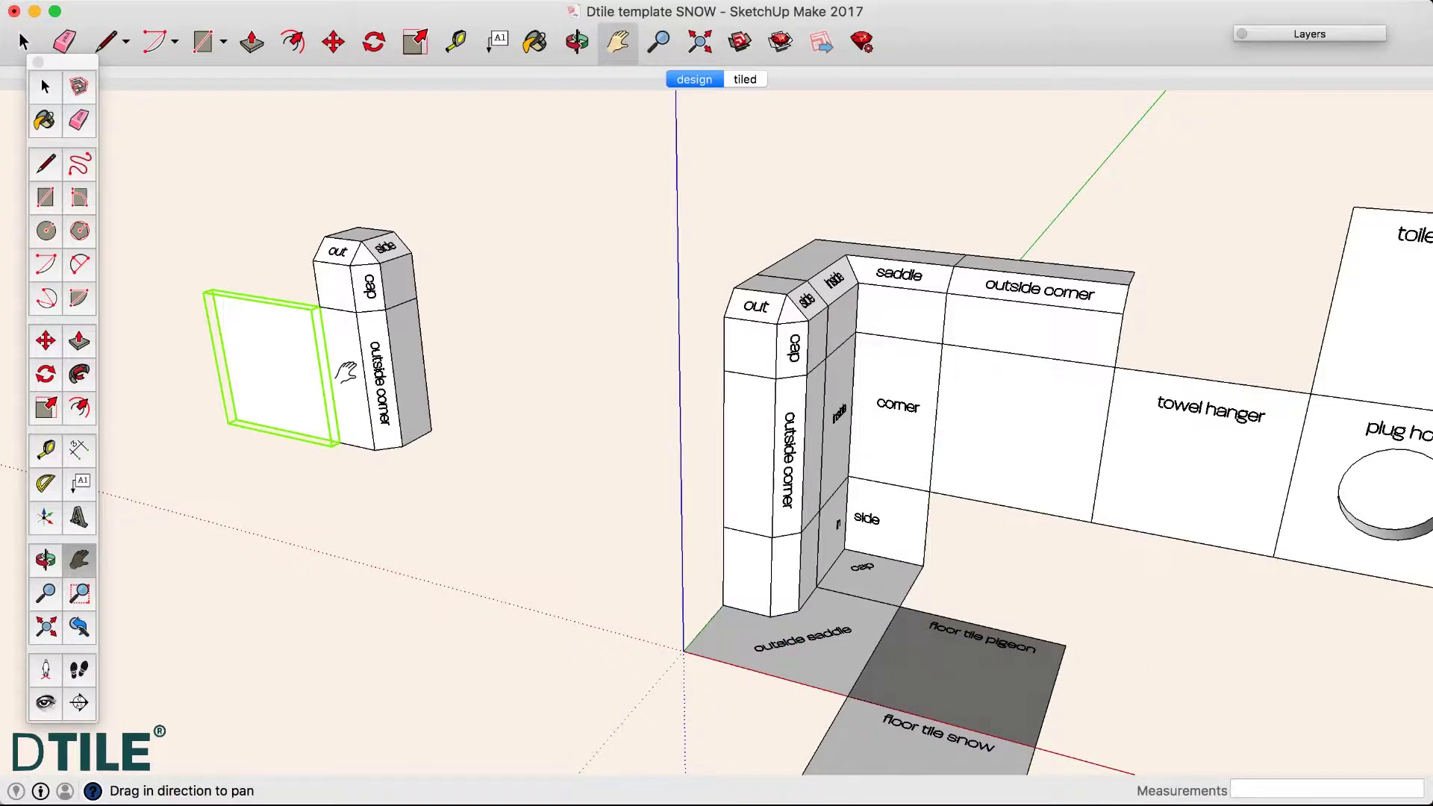
drag(346, 371, 540, 484)
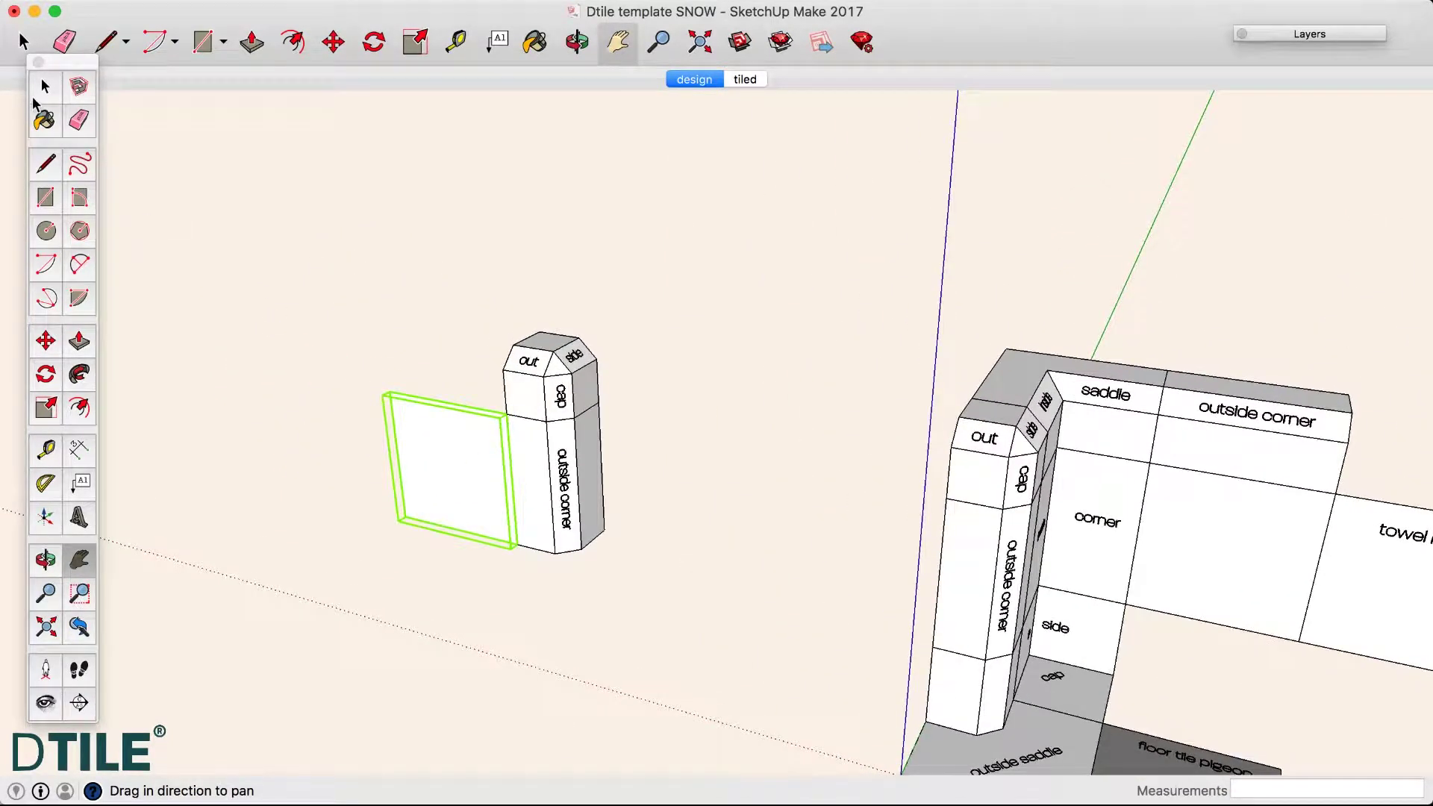
Step: Copy the column's outside-corner tile 150 mm upward onto the top of the column
click(45, 87)
click(534, 467)
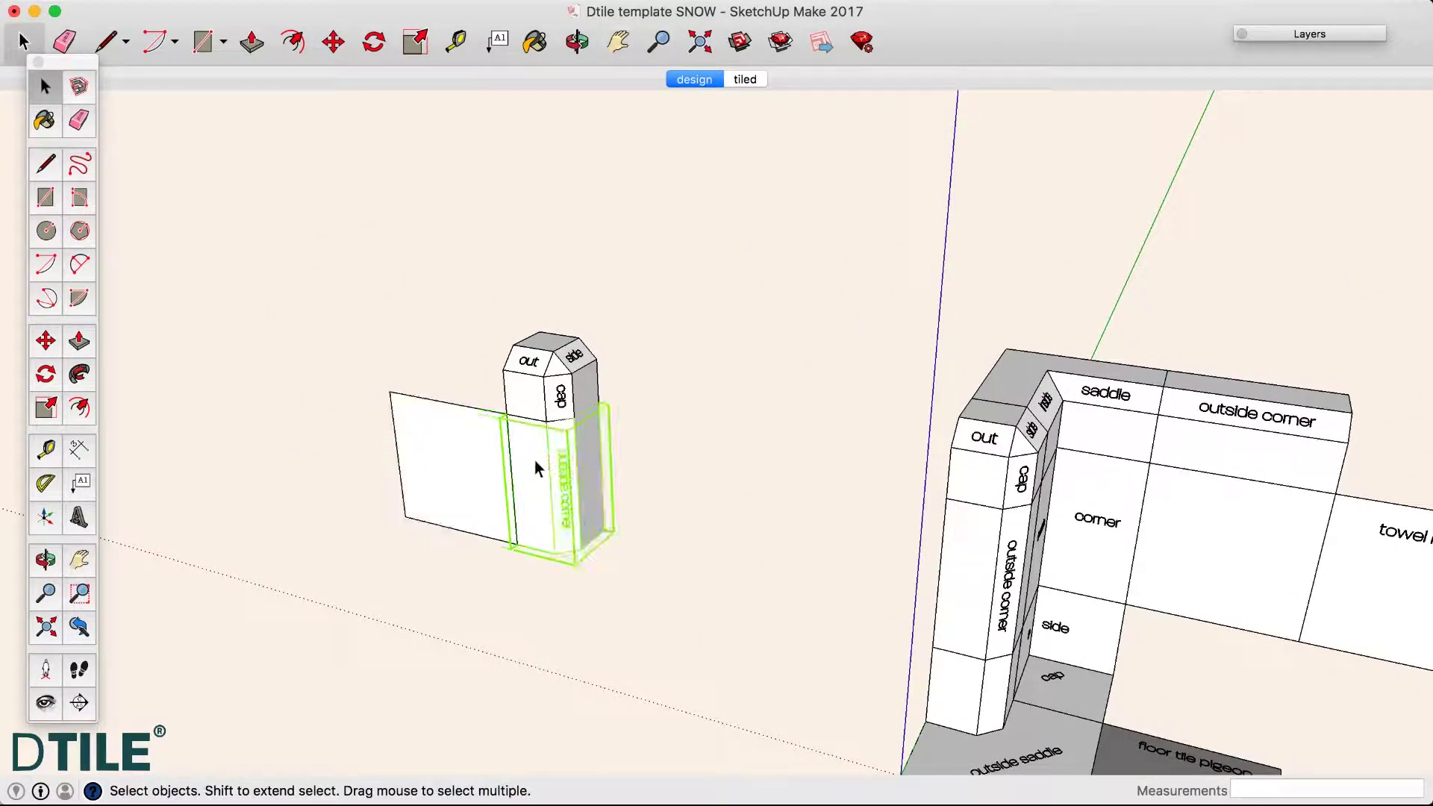
click(45, 341)
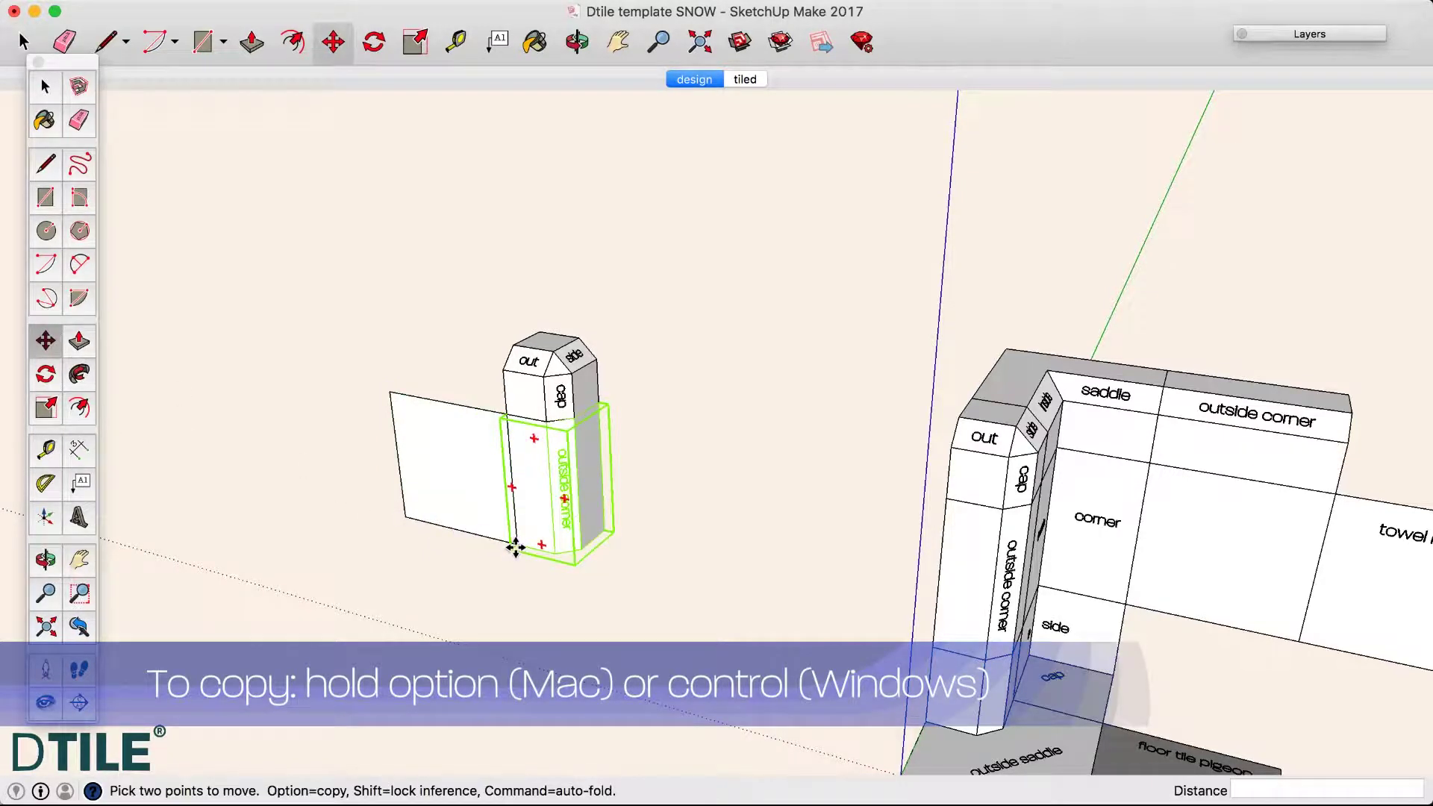
alt+click(515, 548)
click(510, 412)
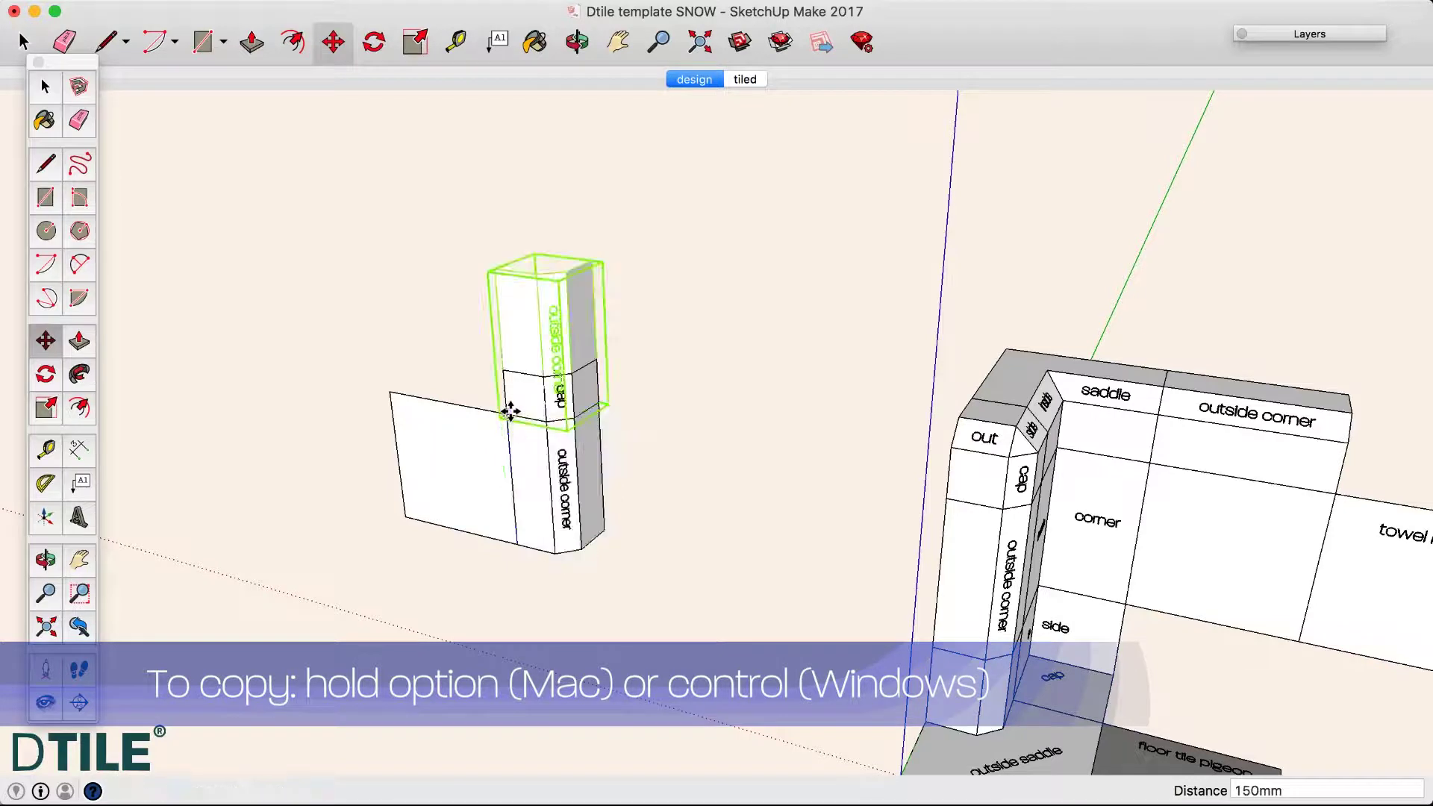
click(45, 375)
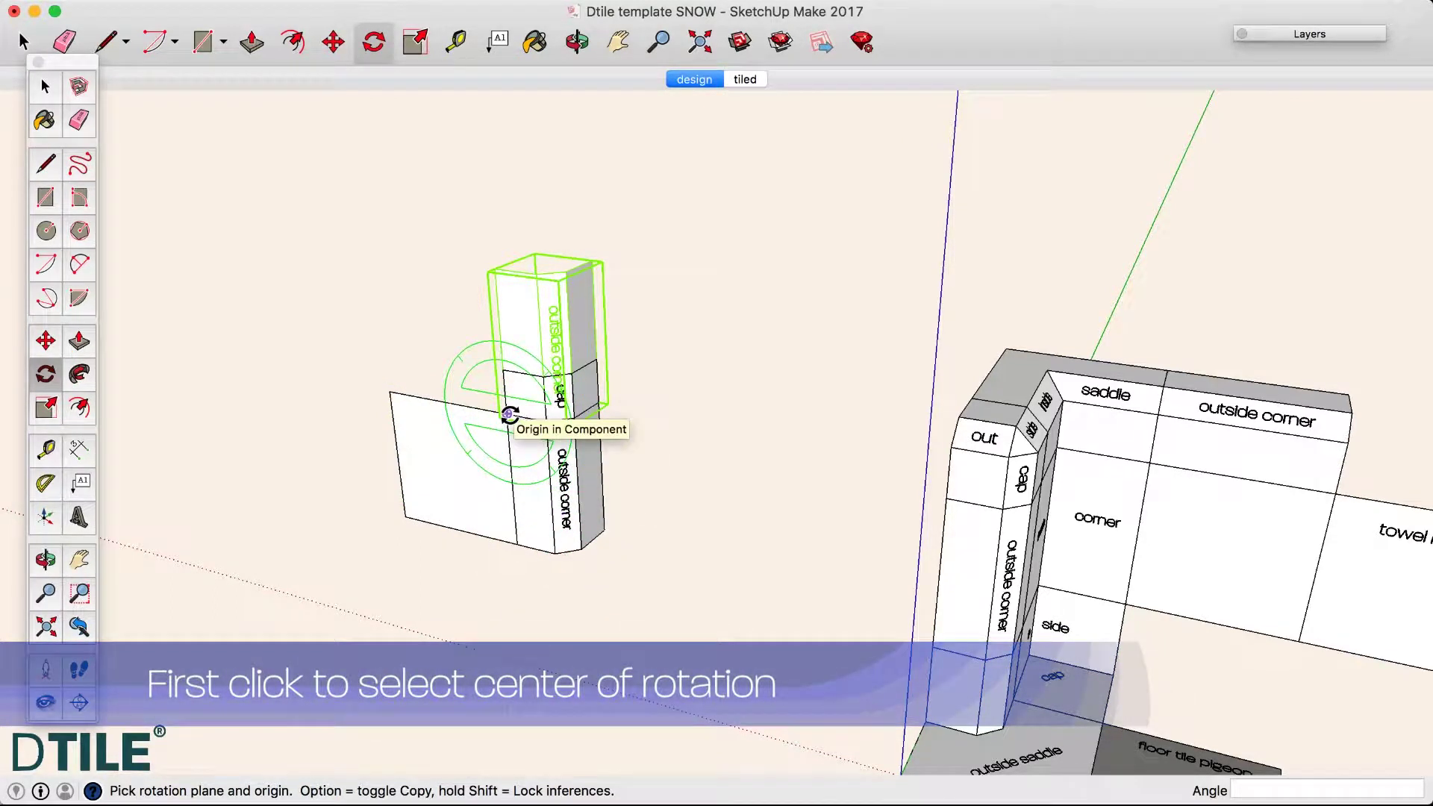
Step: Rotate the stacked corner tile 90° about its corner so it lies horizontally across the column
click(508, 413)
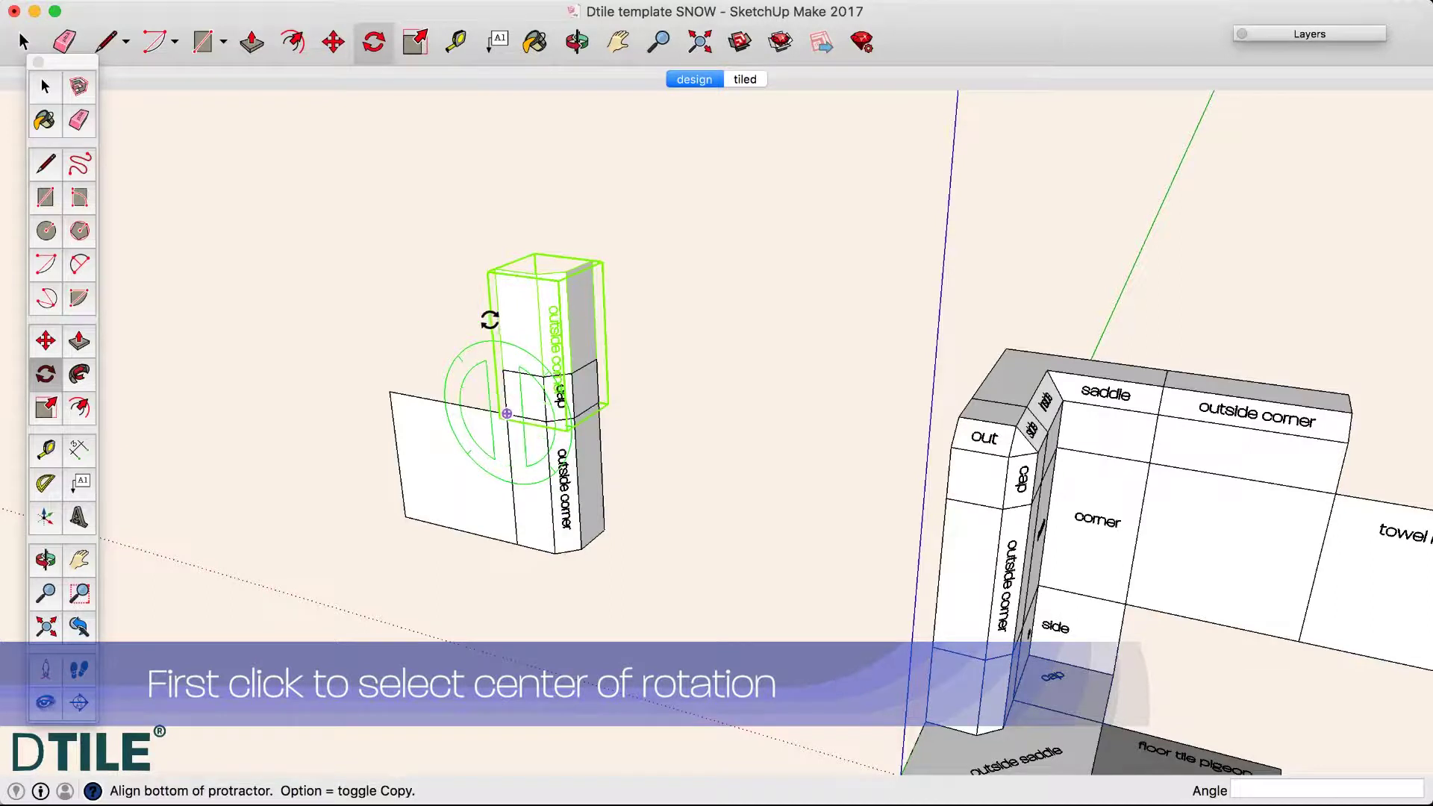
click(493, 268)
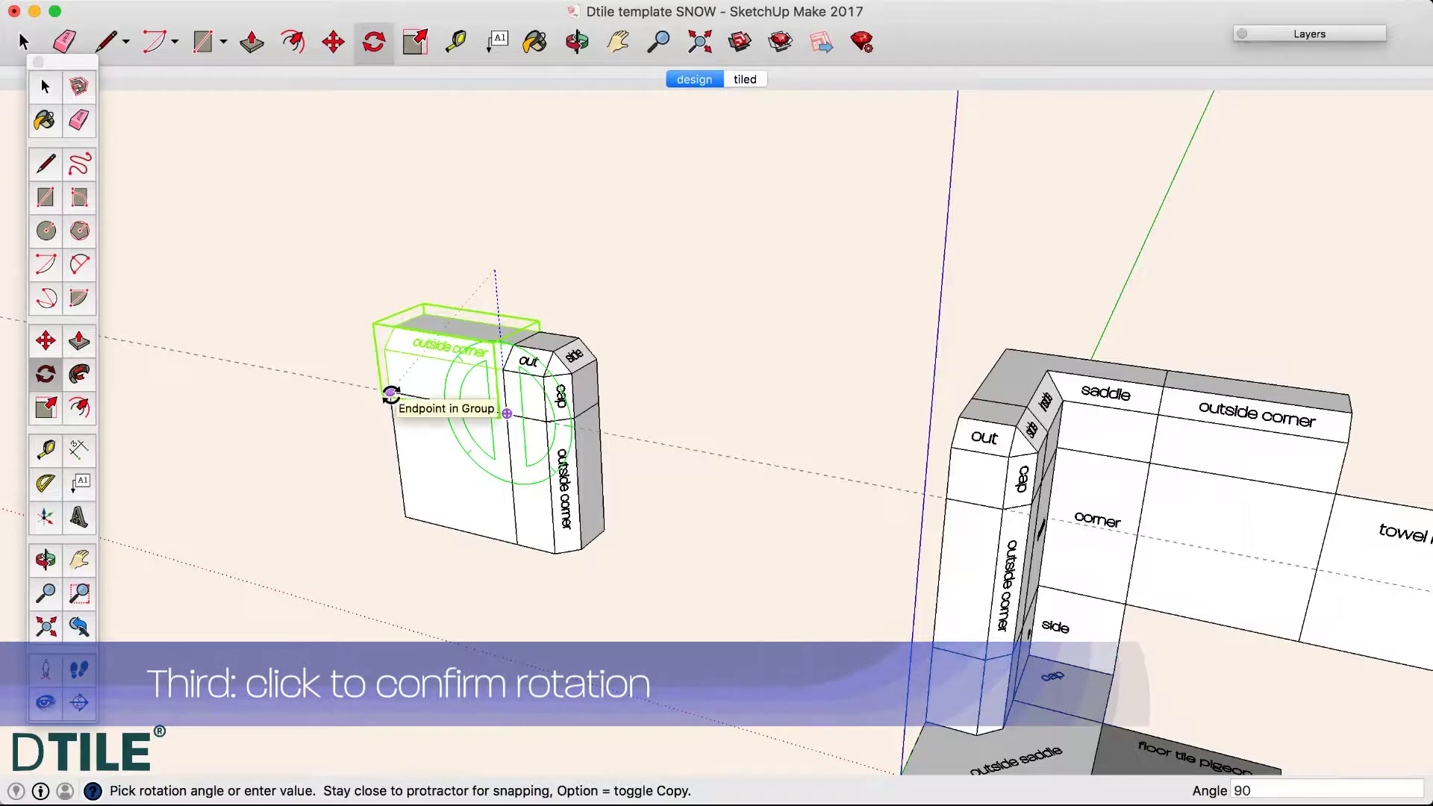
click(390, 395)
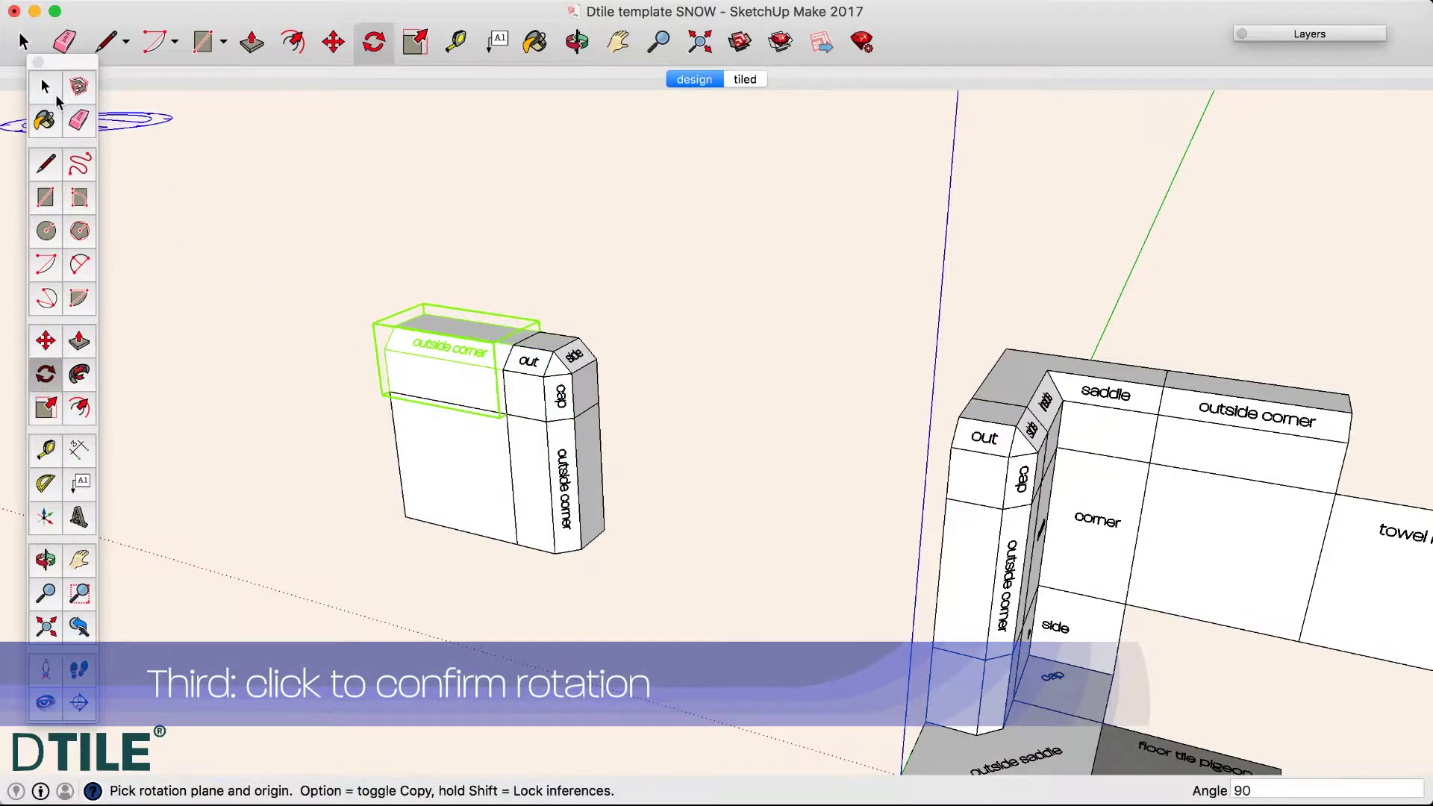
click(45, 85)
click(303, 389)
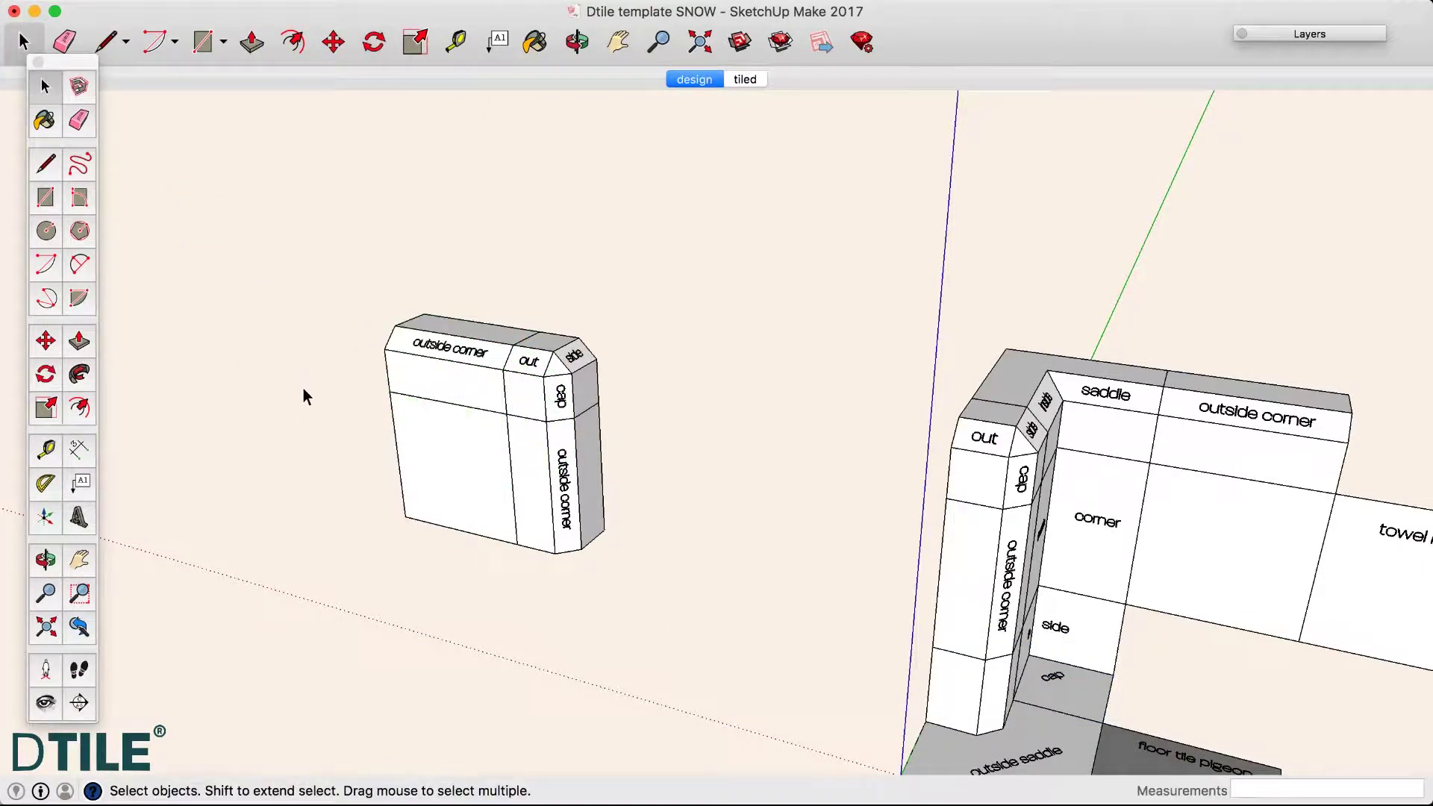
Step: Copy the horizontal corner tile and the wall tile below it to the right of the corner piece
click(432, 389)
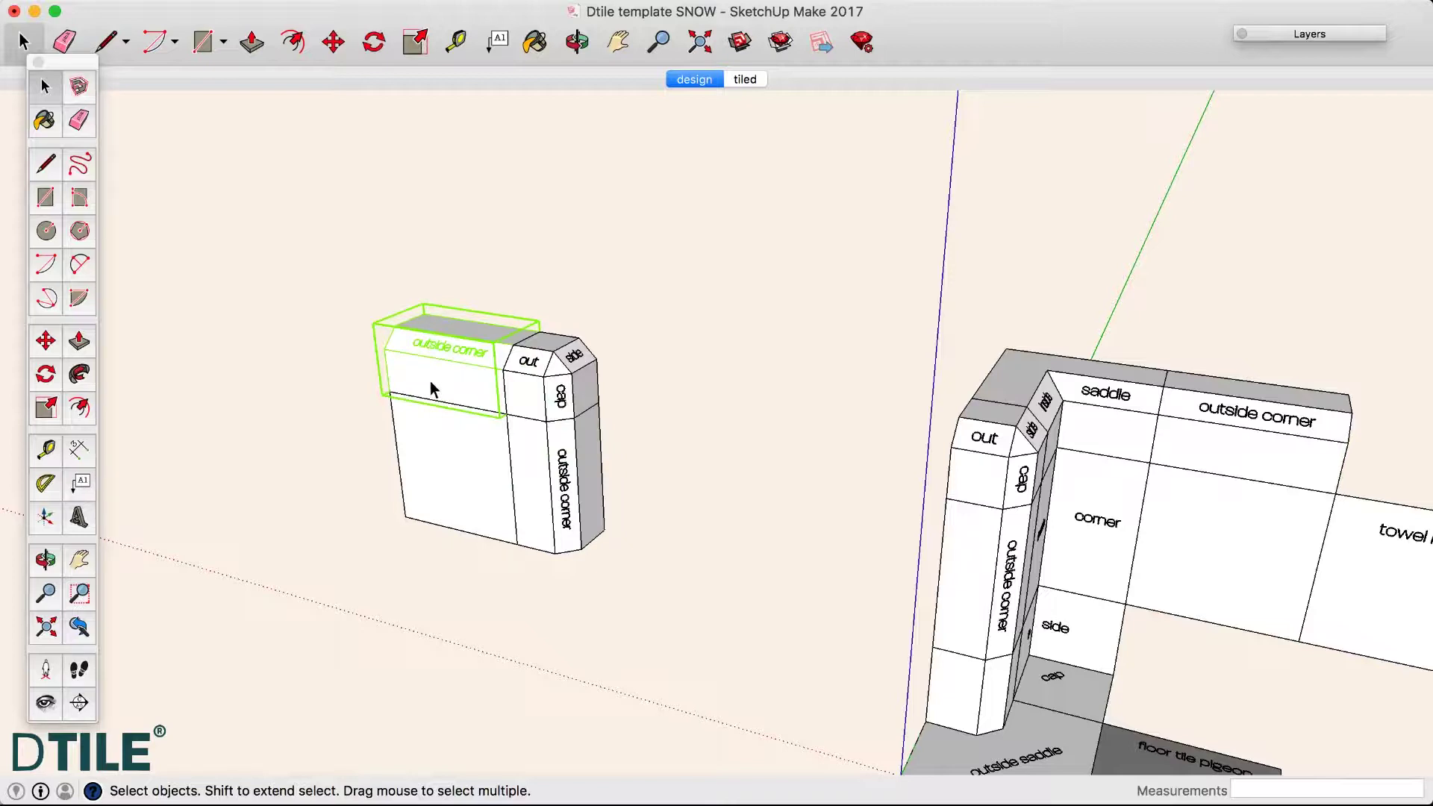
shift+click(449, 461)
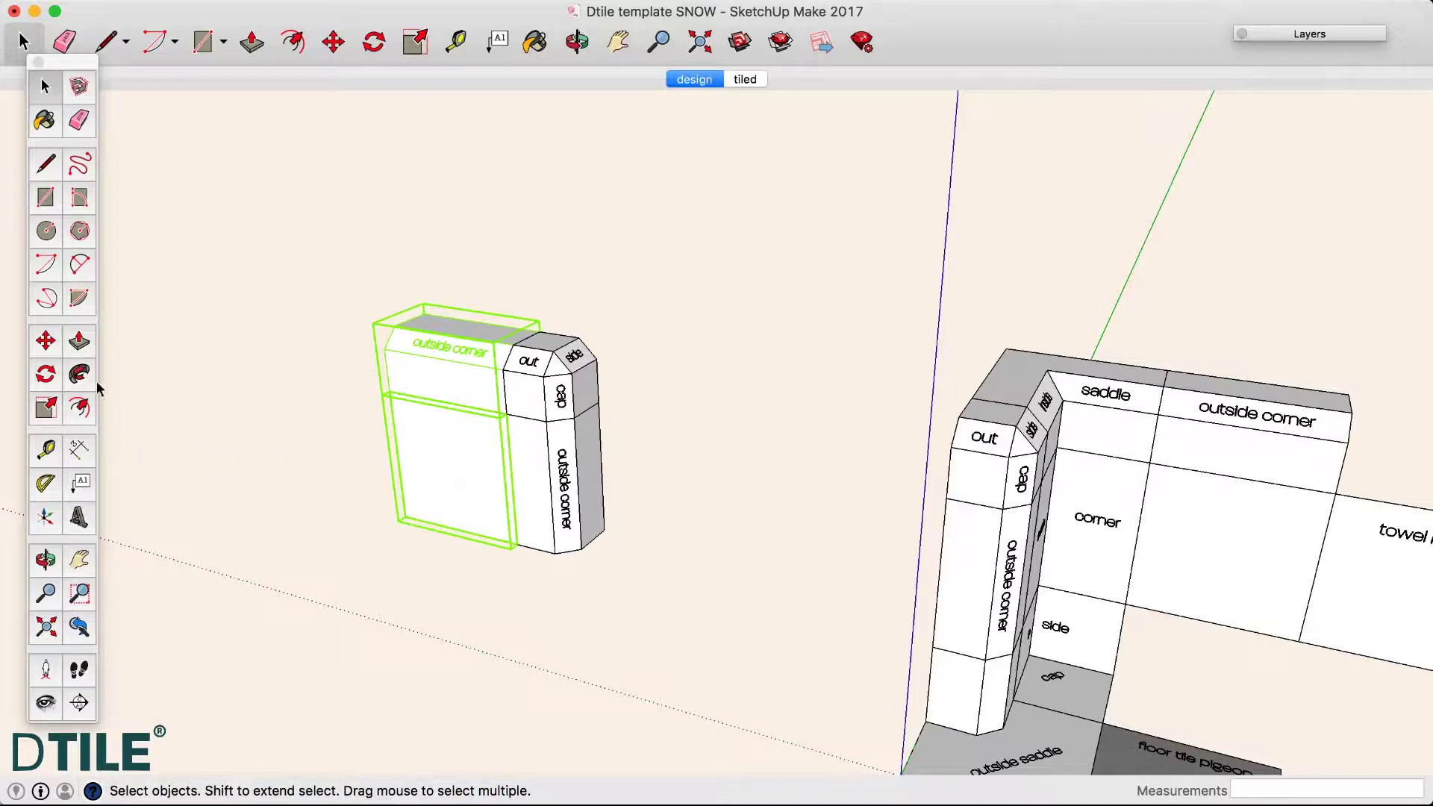
click(45, 341)
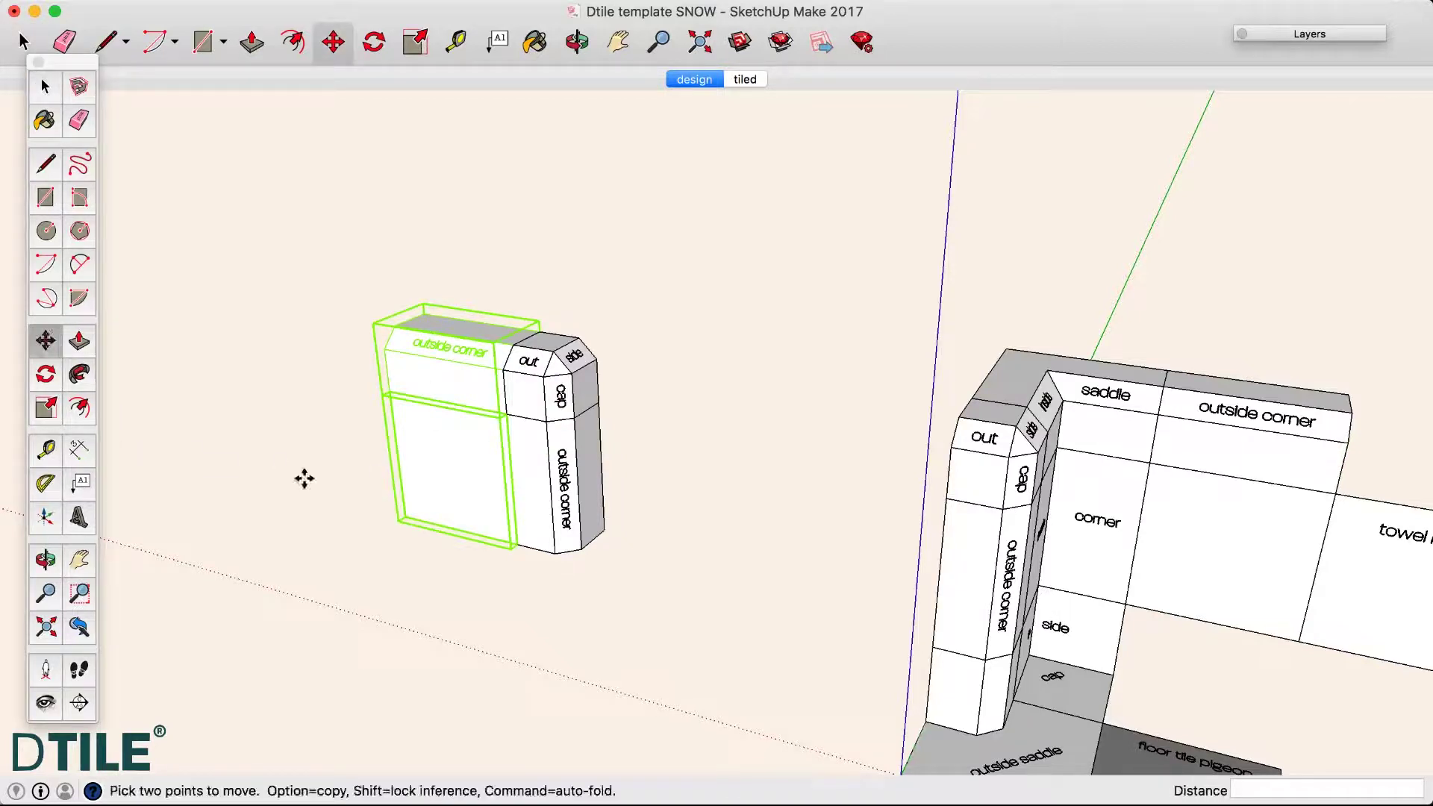
alt+click(404, 515)
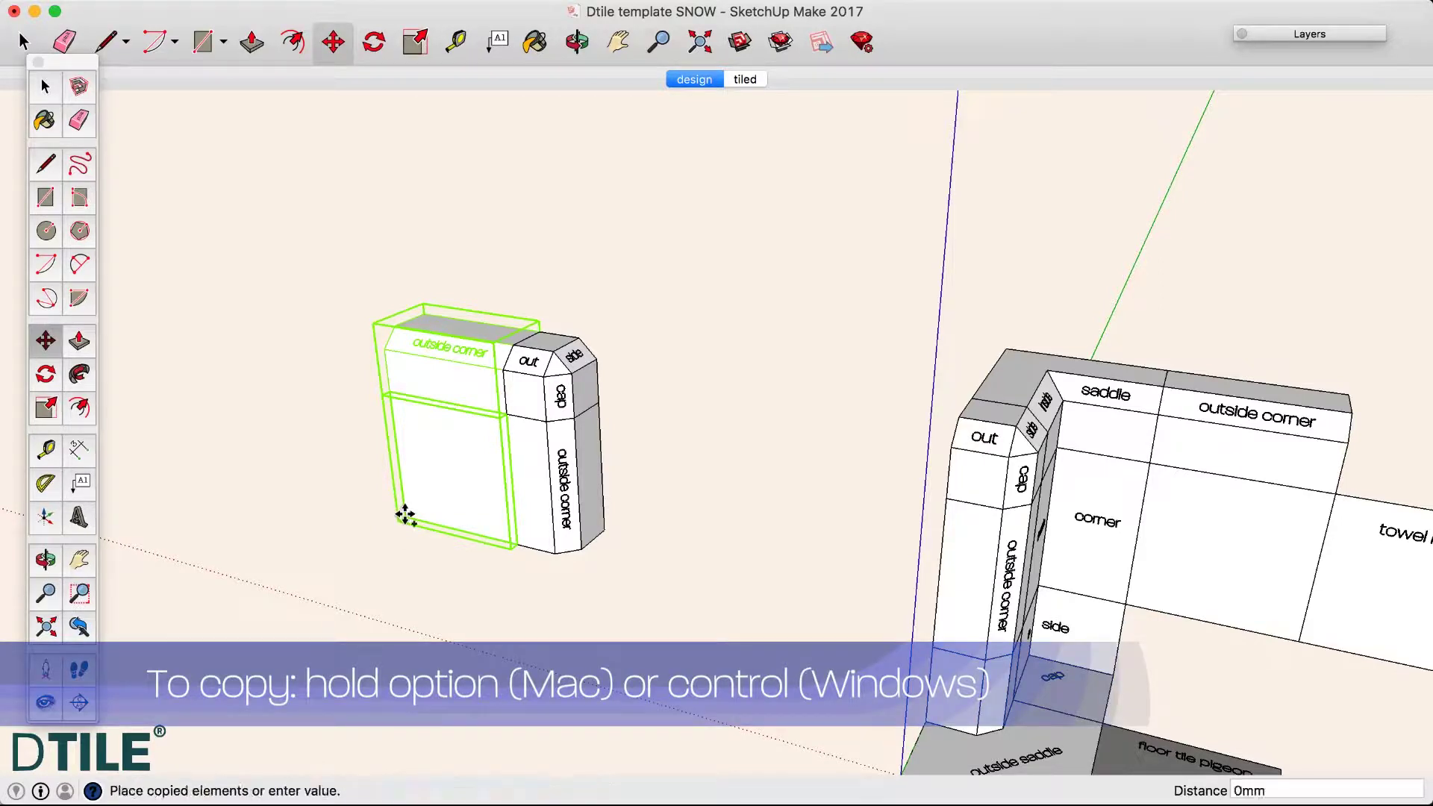
click(604, 528)
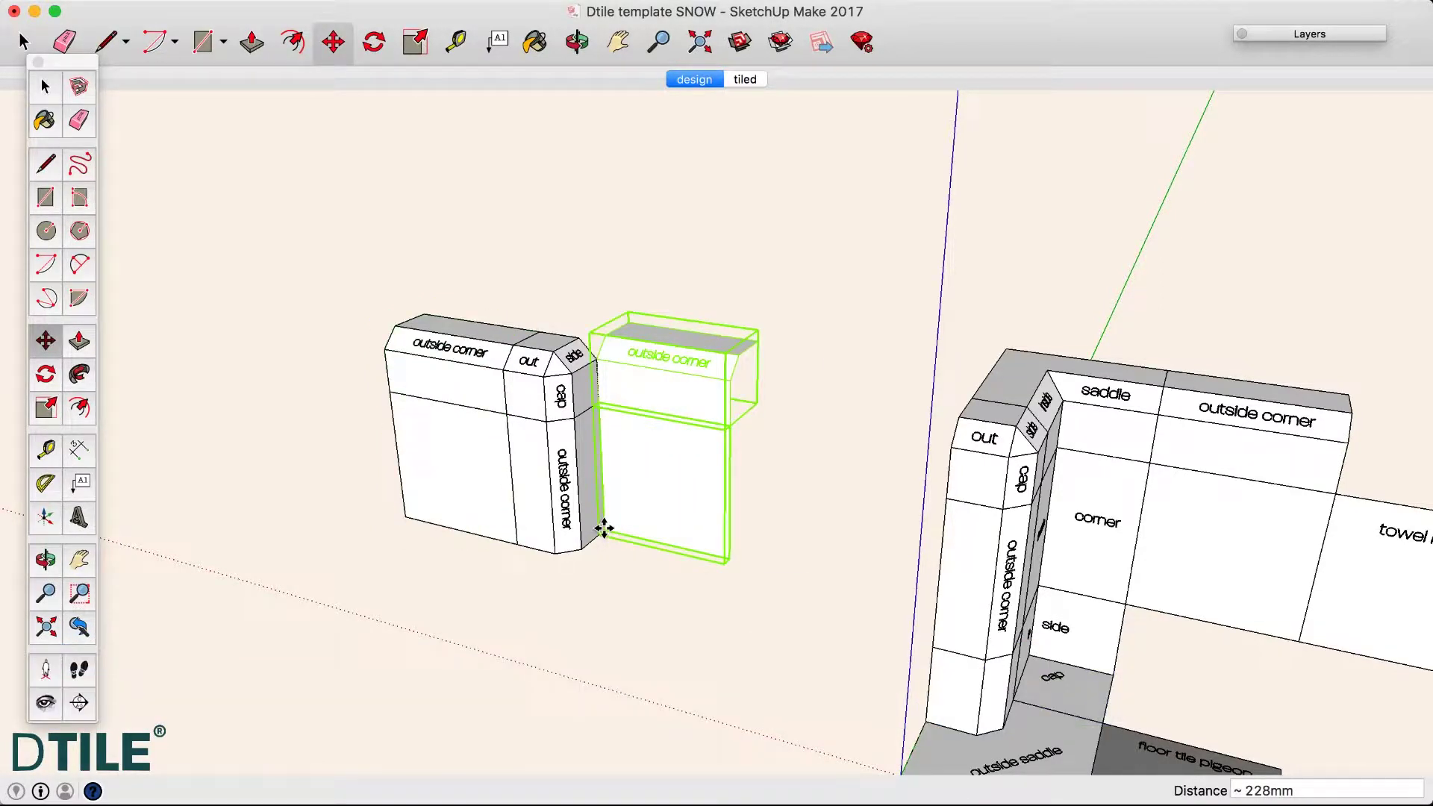
Step: Rotate the copied wall and corner tiles 90° horizontally so they wrap the column's adjacent face
click(46, 375)
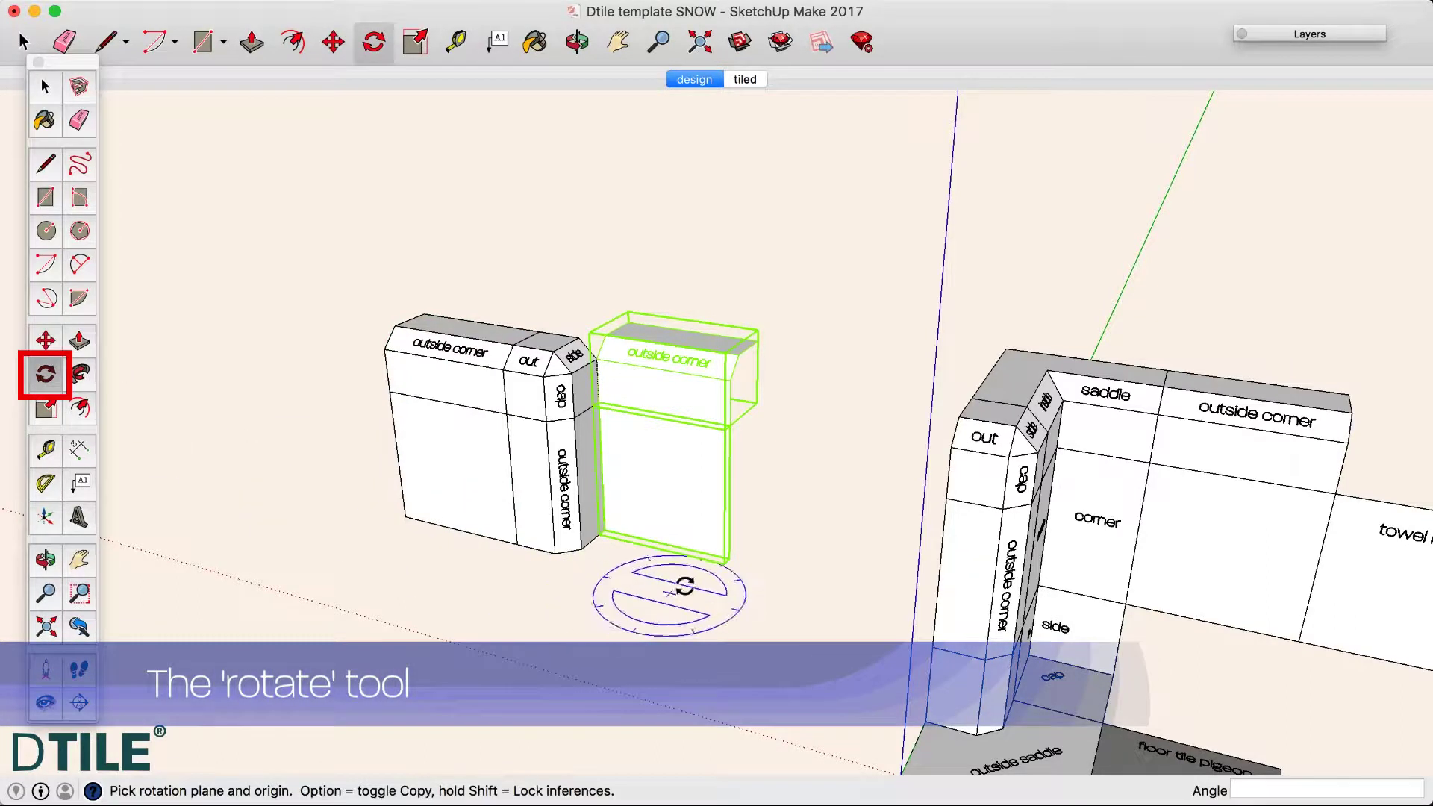
key(Right)
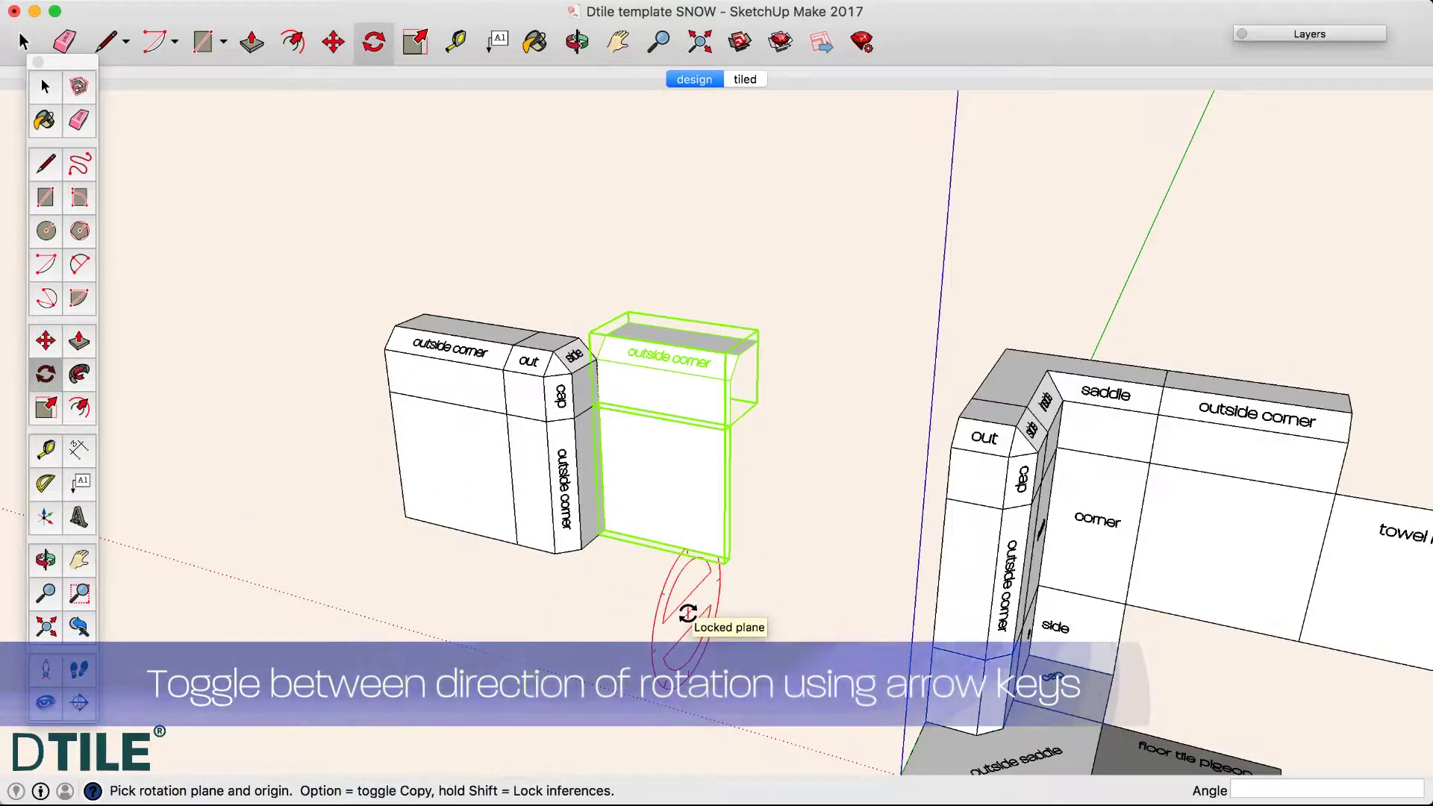
key(Left)
key(Right)
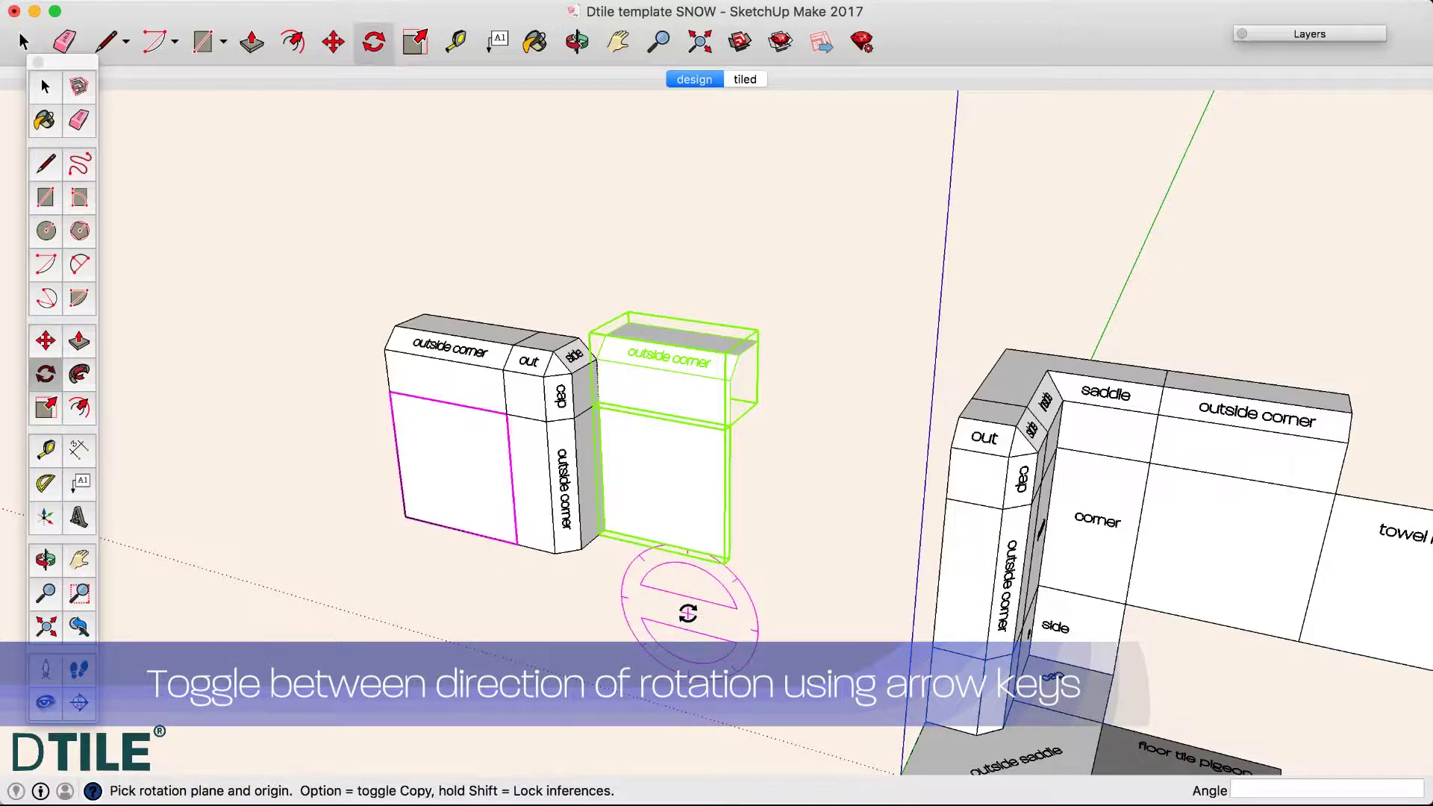
key(Up)
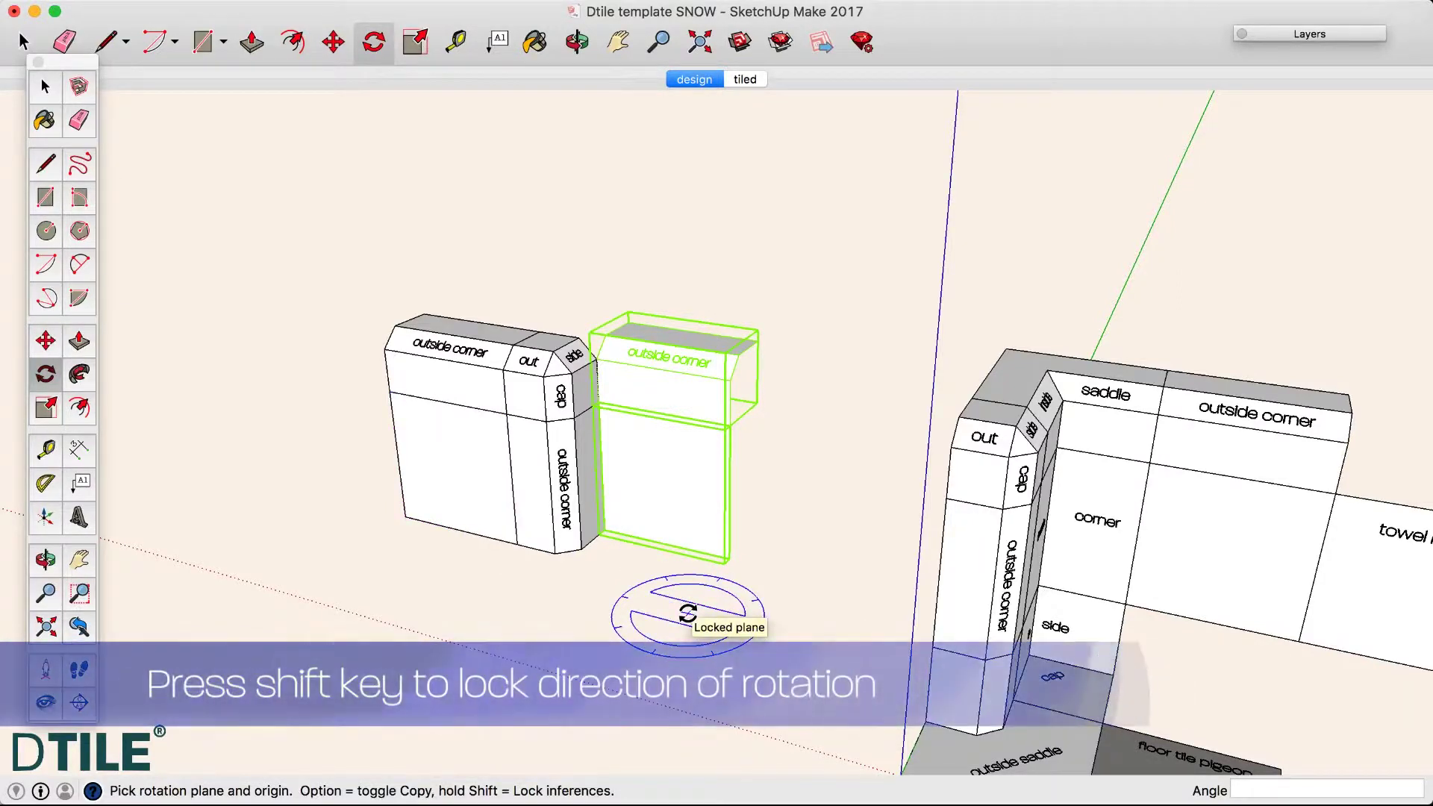
click(605, 530)
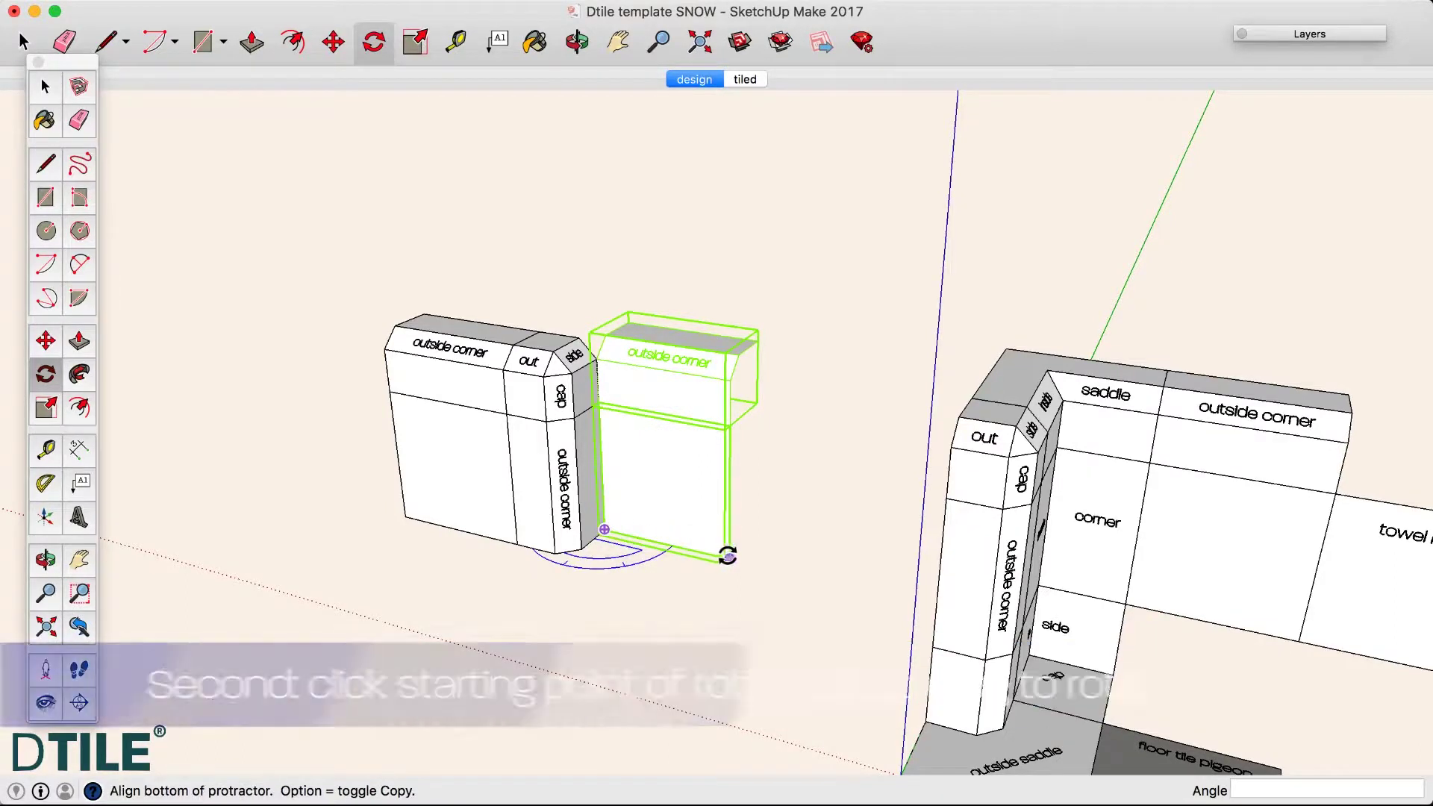
drag(730, 557, 767, 515)
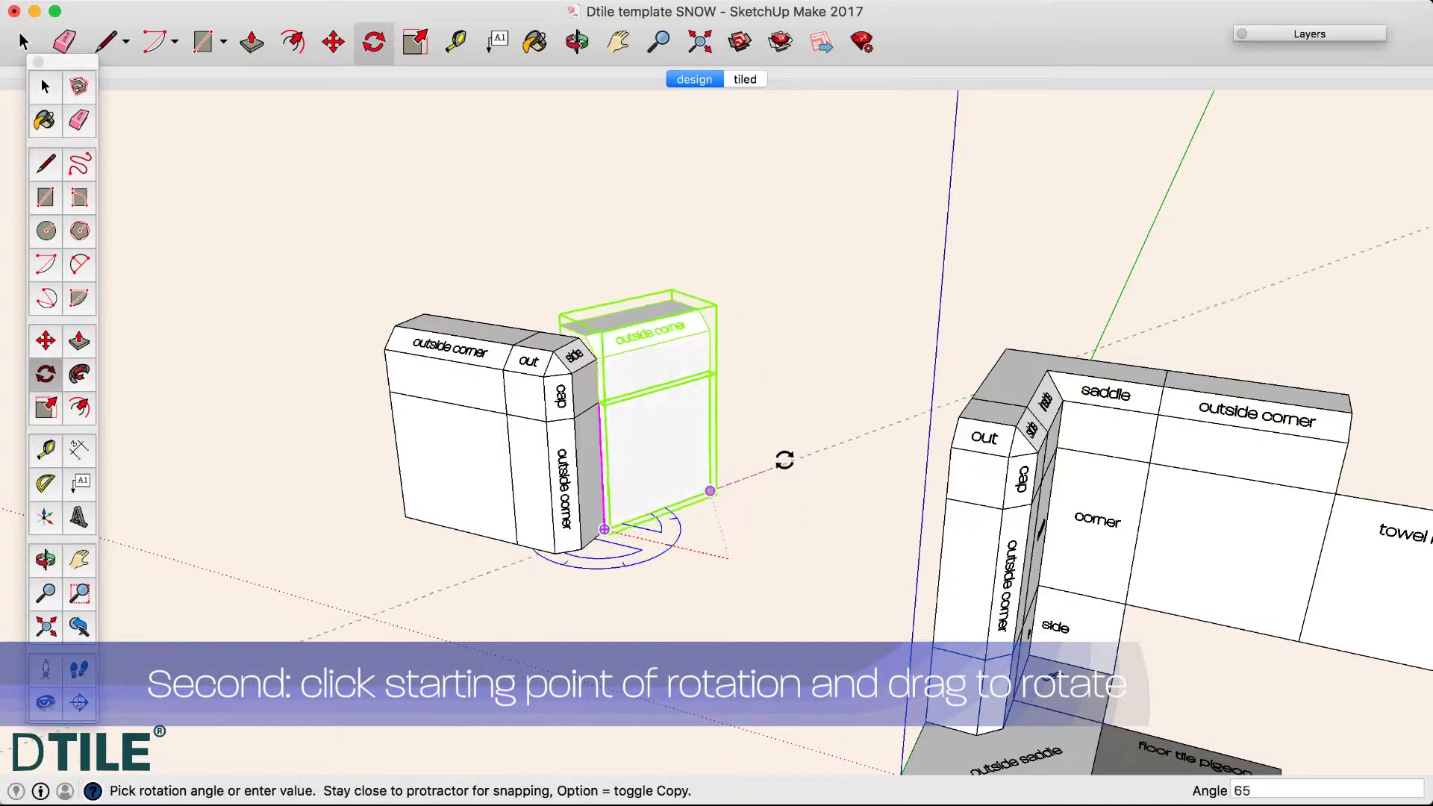
click(777, 387)
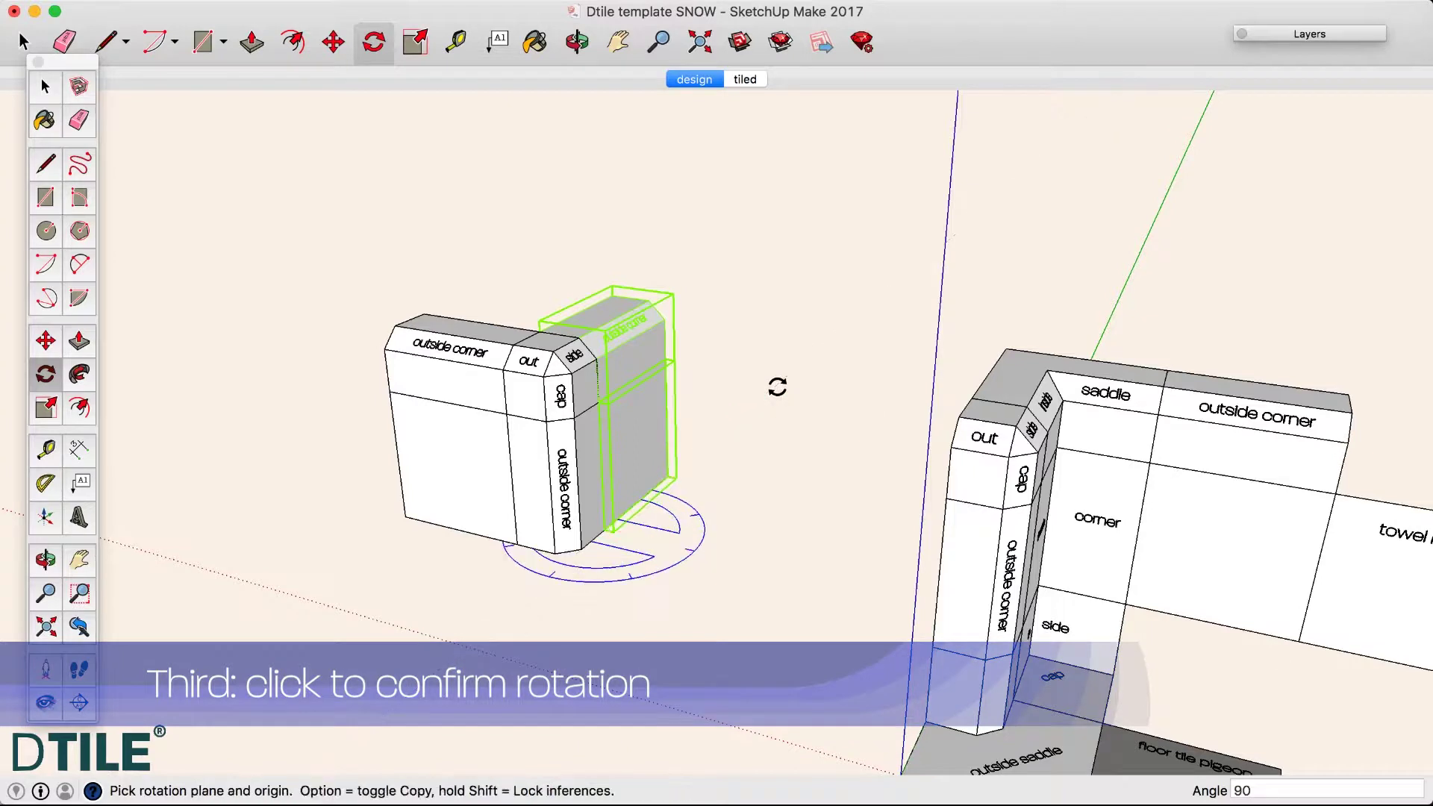
click(46, 83)
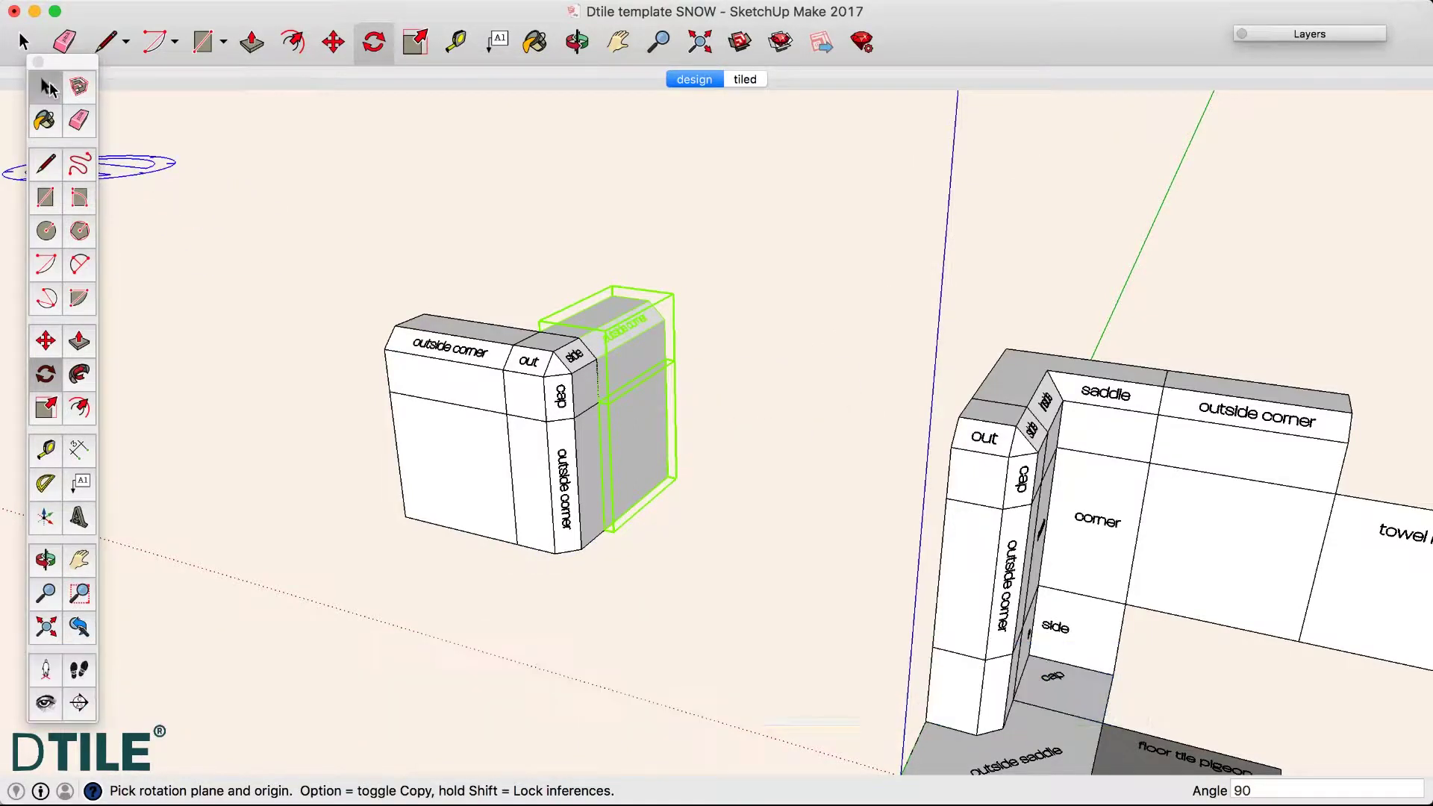
click(451, 432)
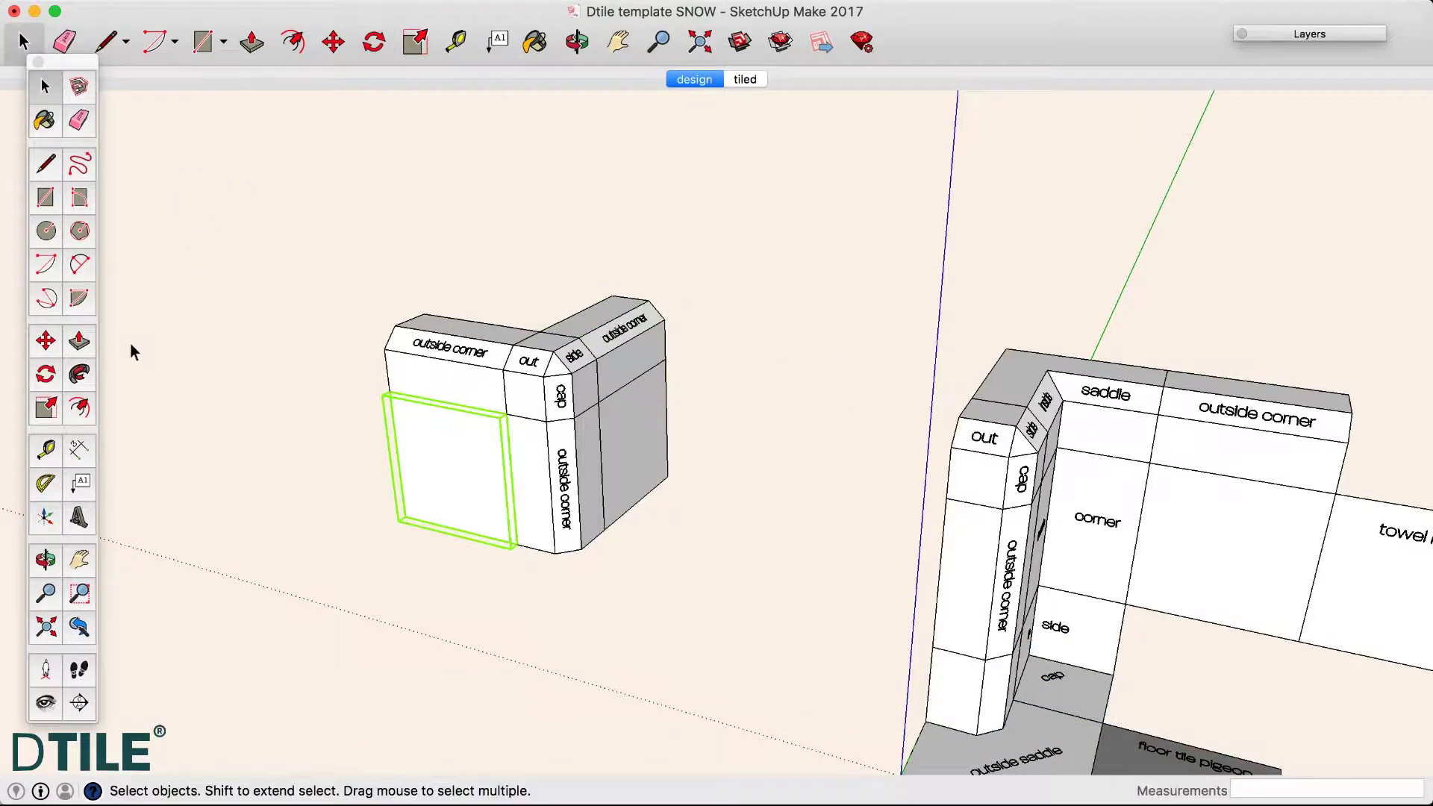
Step: Copy the front wall panel about 228 mm up so it stands on the corner assembly
click(44, 343)
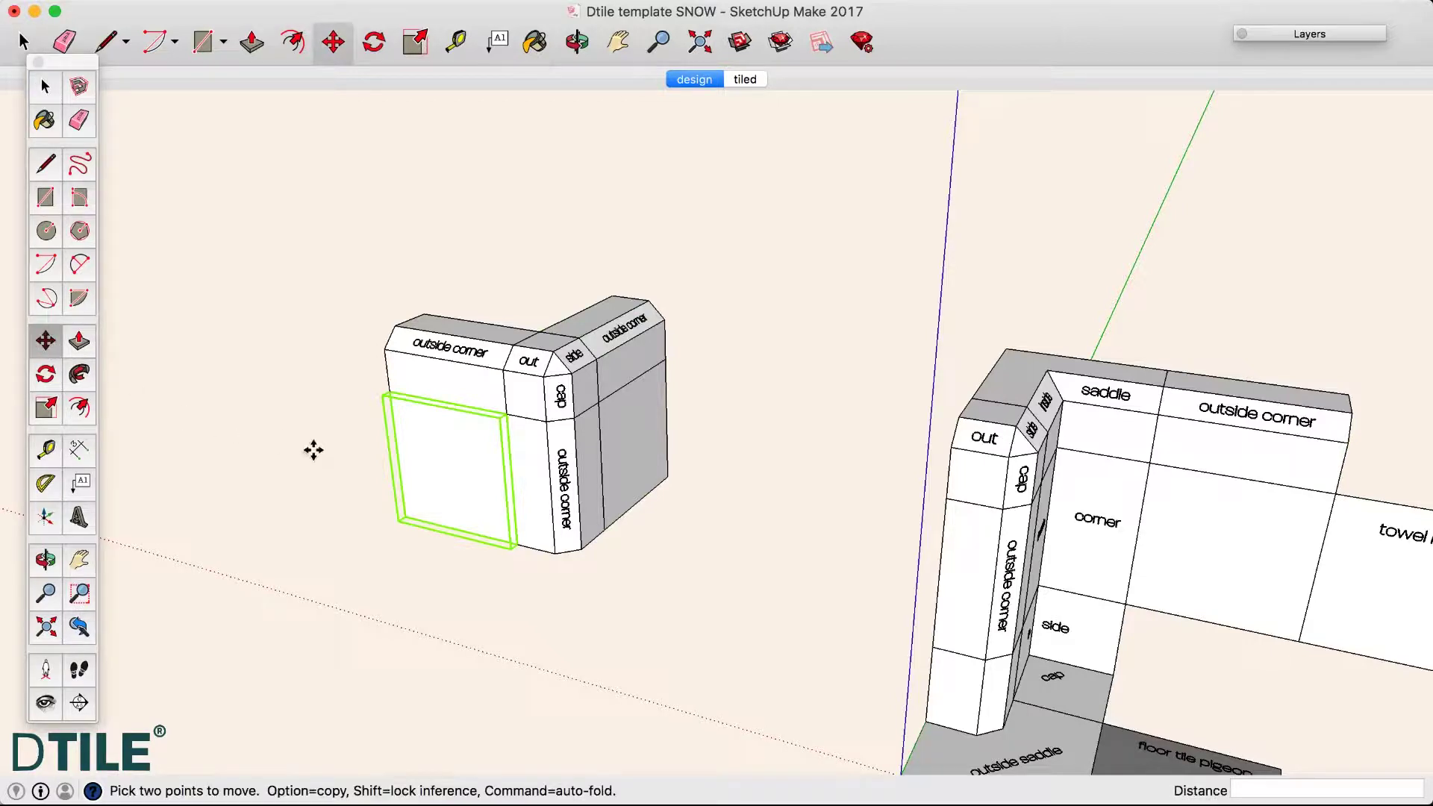
click(407, 515)
key(alt)
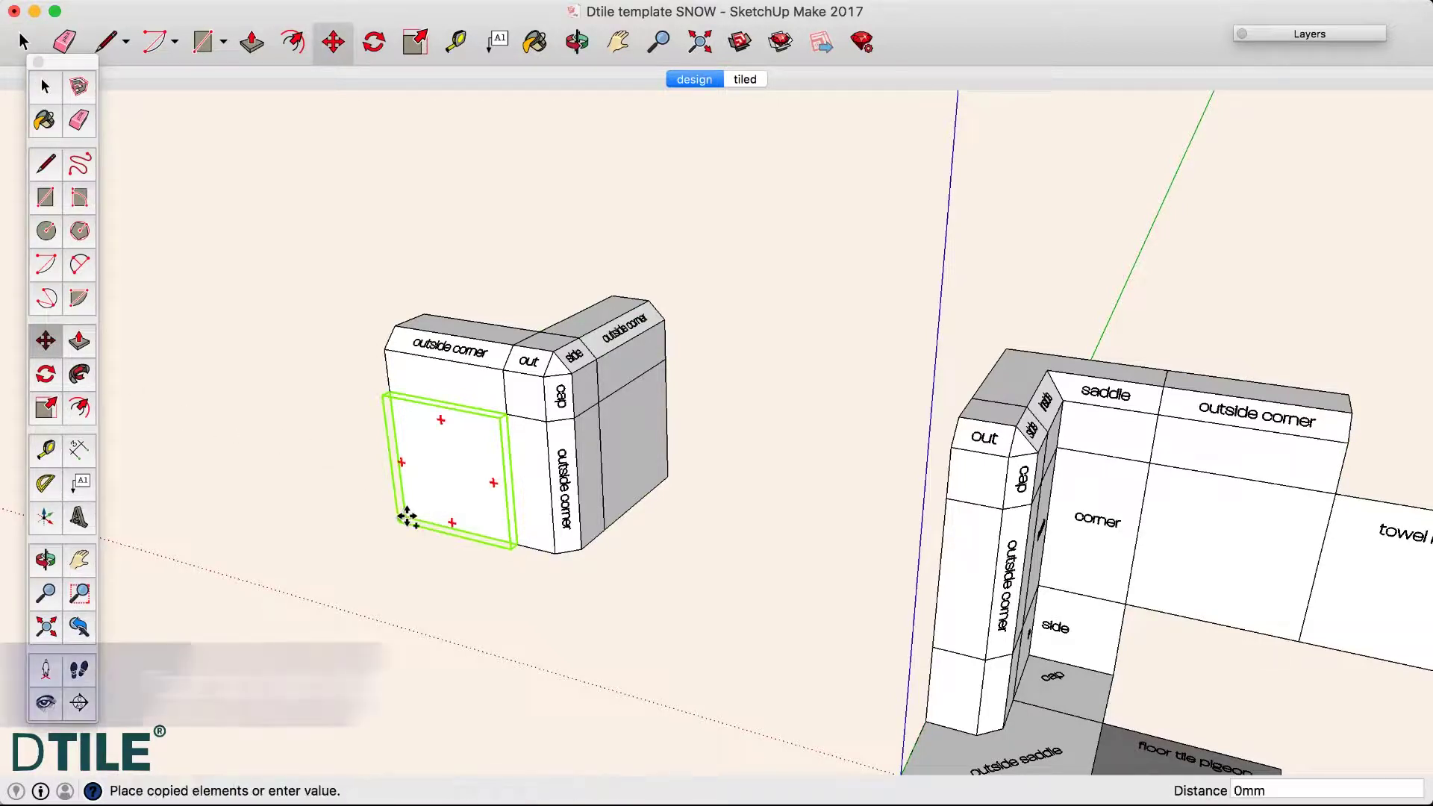
click(425, 312)
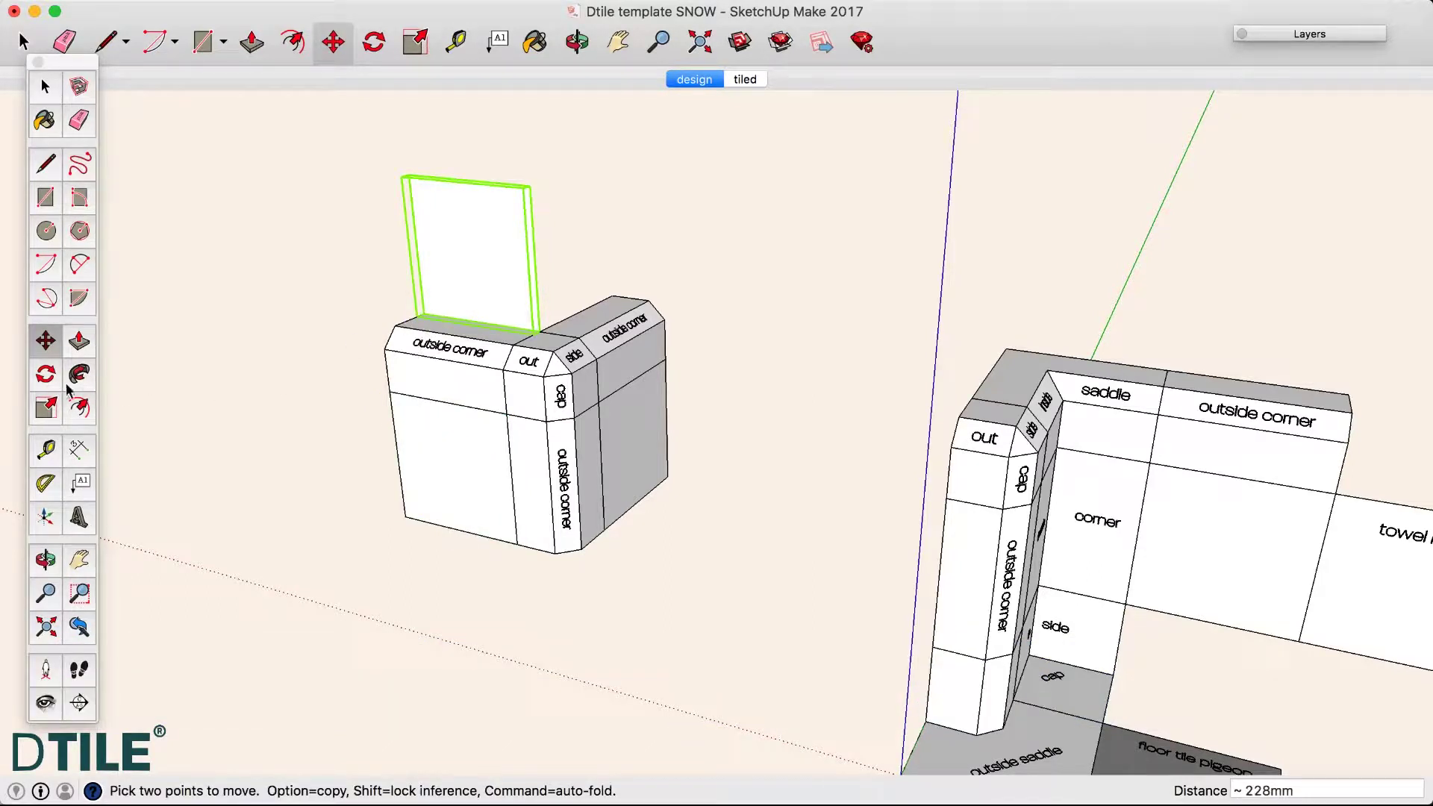
Step: Rotate the upright panel copy 90° on a vertical plane so it lies flat capping the column
click(45, 376)
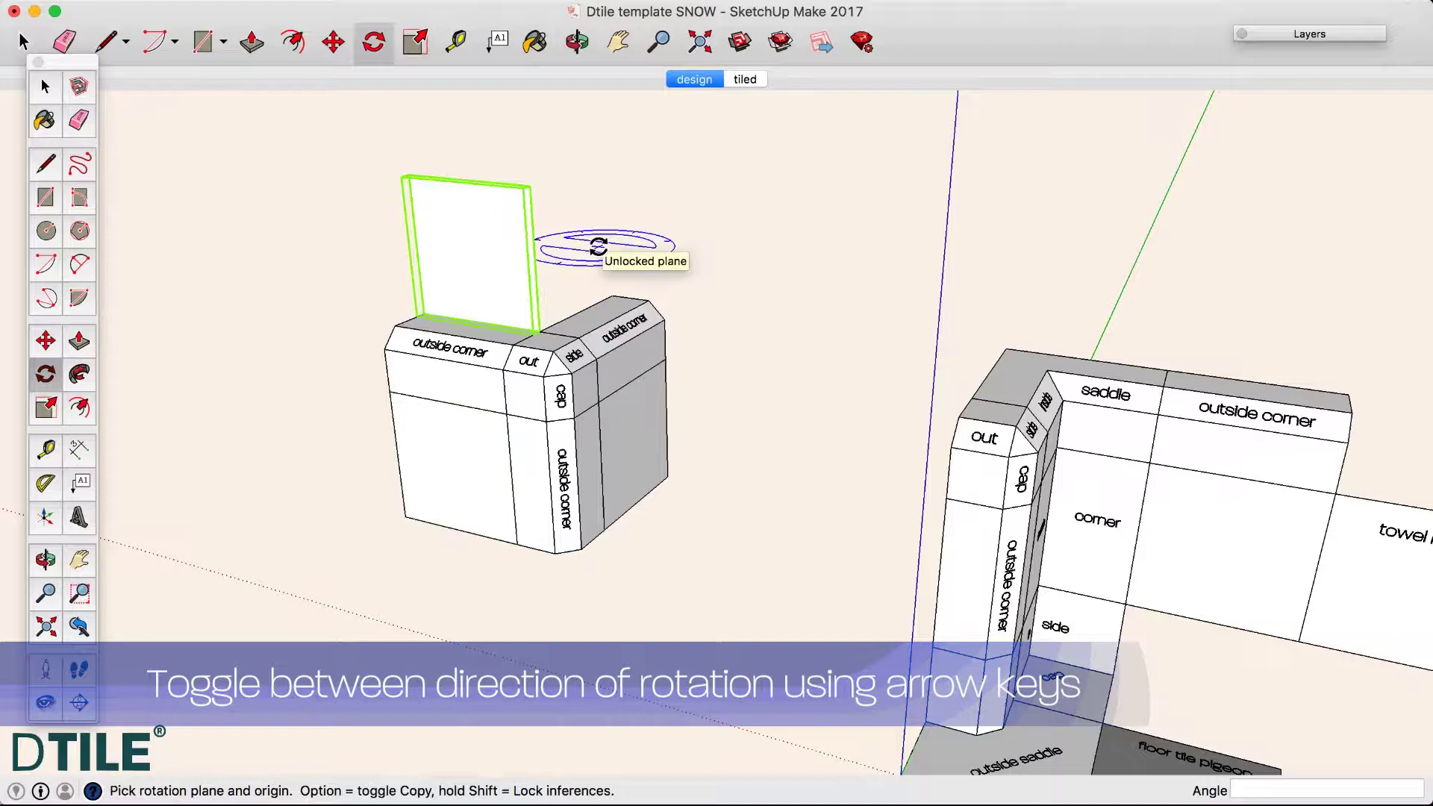
key(Right)
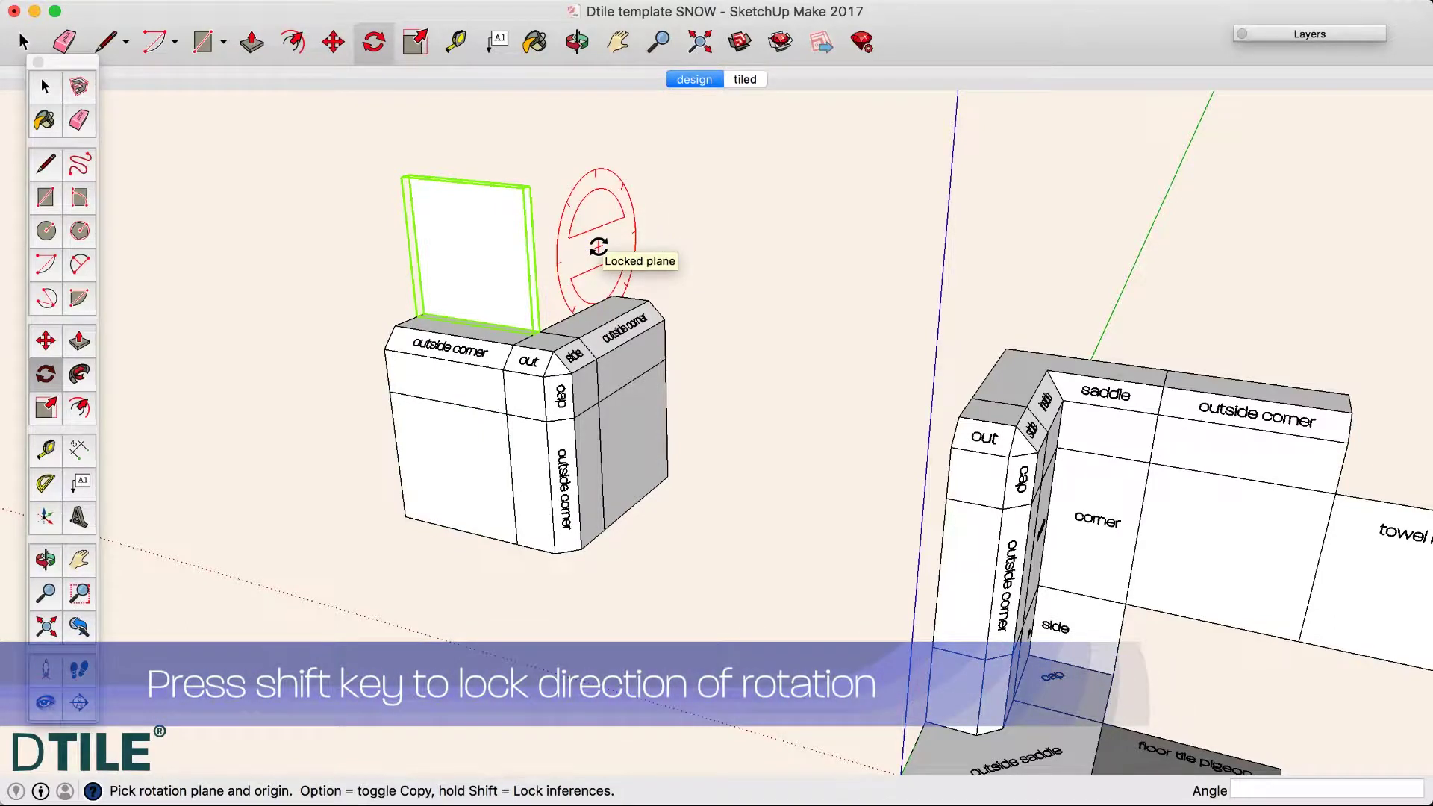
click(539, 330)
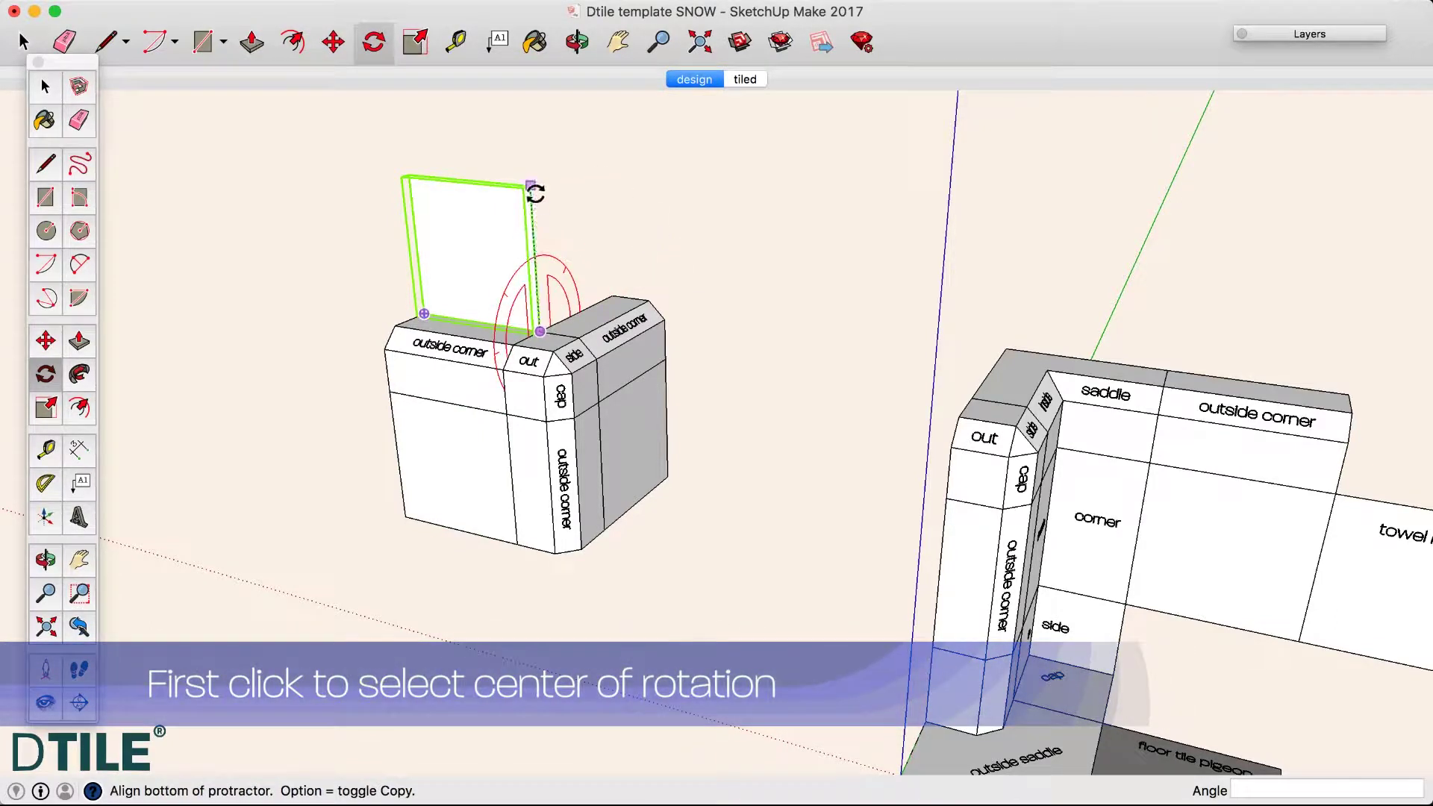
click(530, 185)
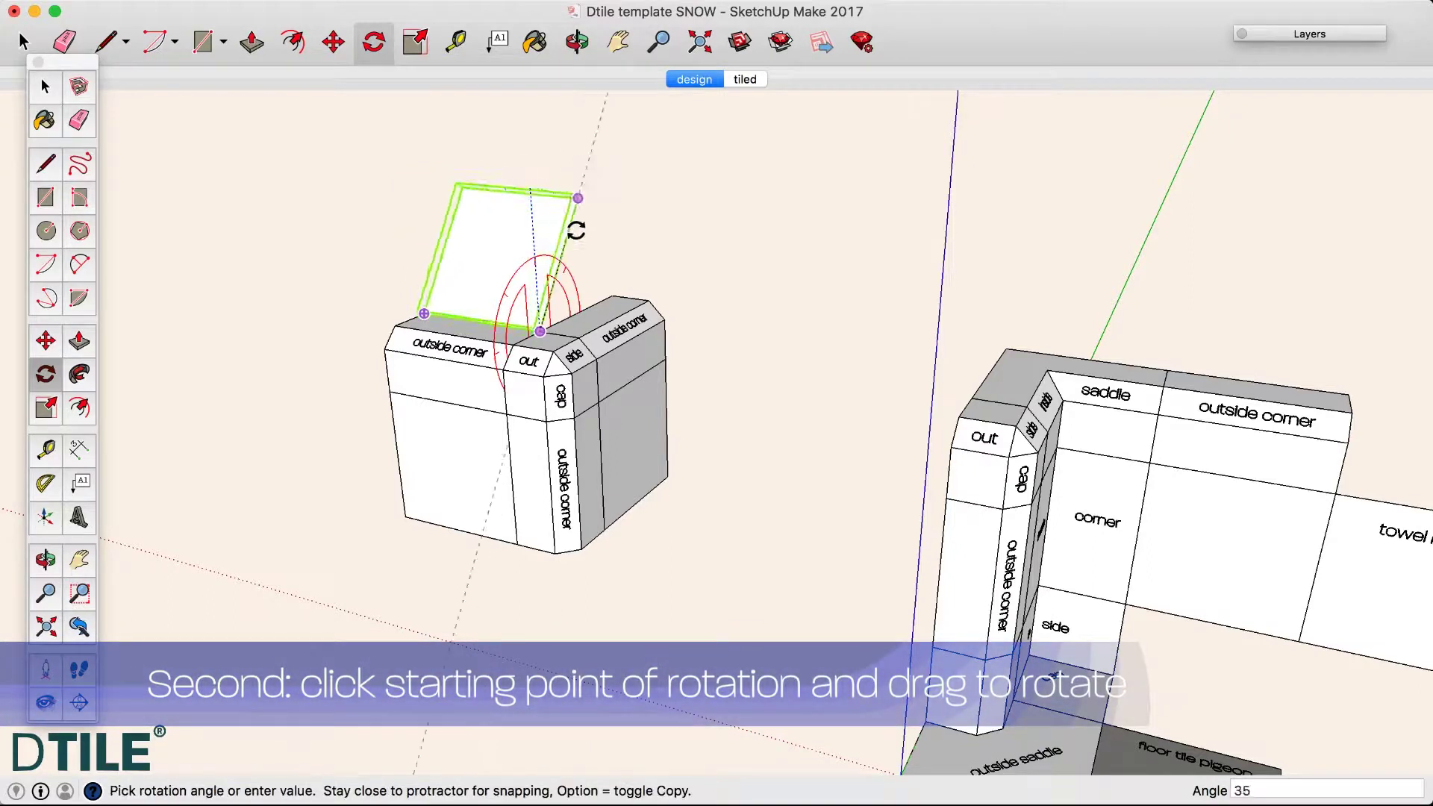
click(602, 287)
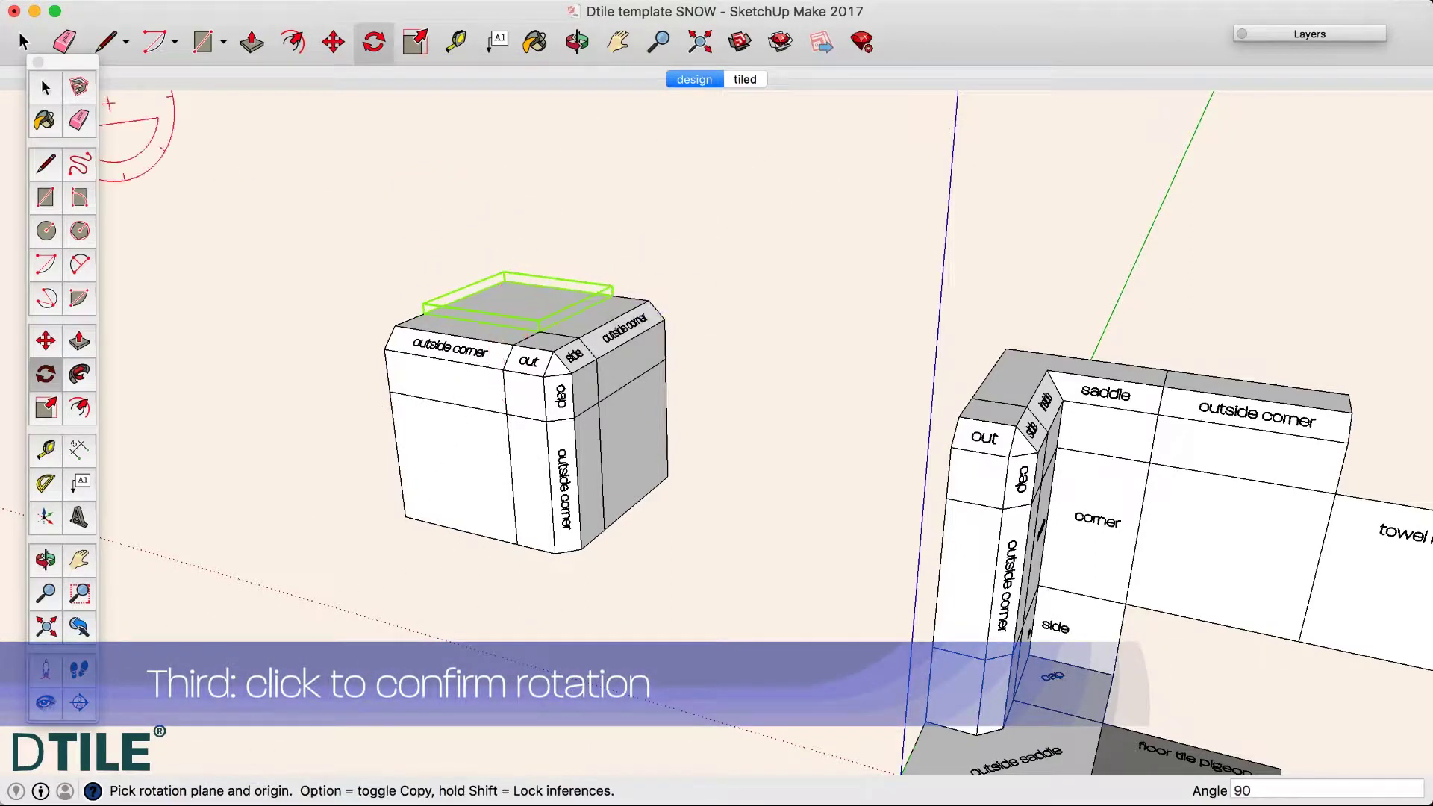
click(45, 88)
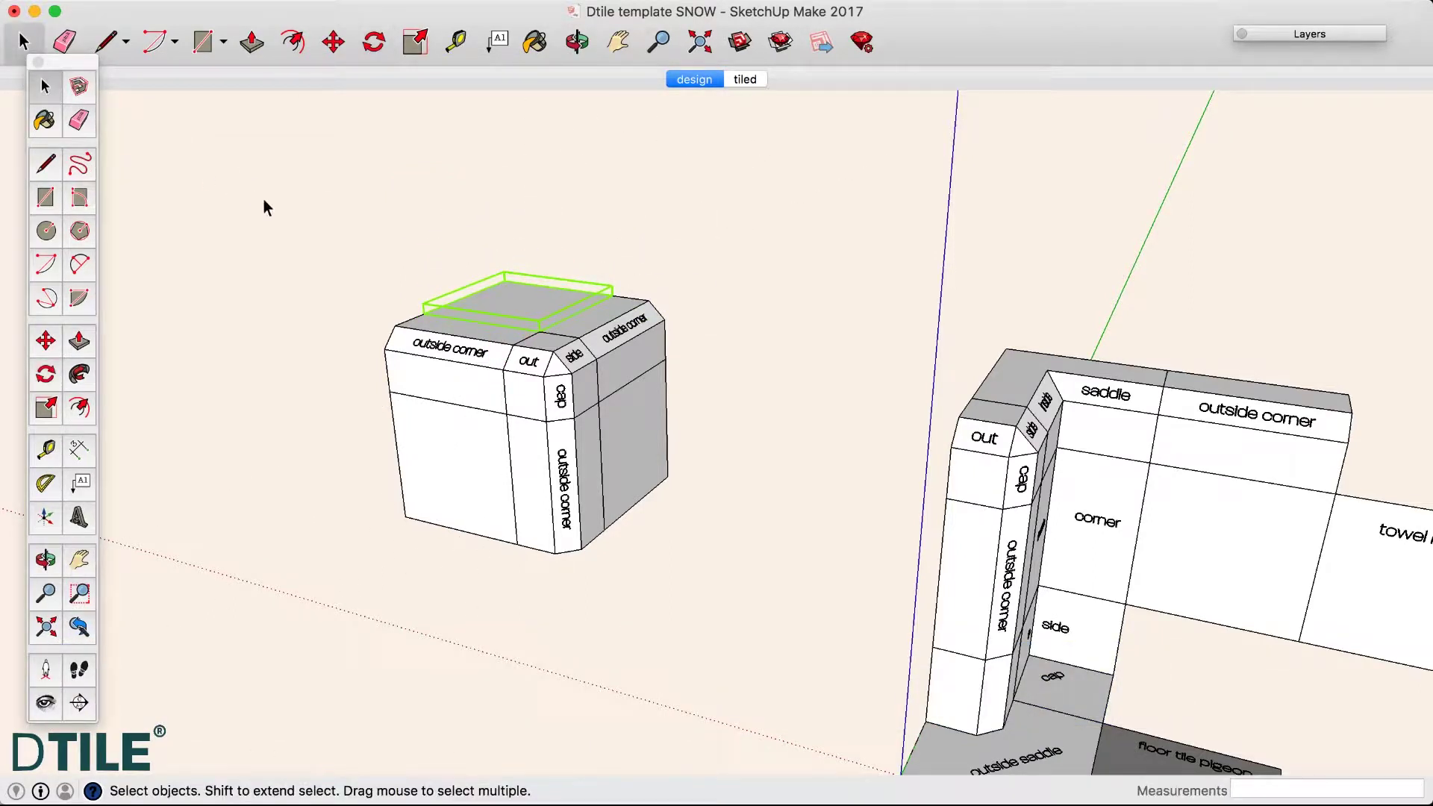
click(267, 208)
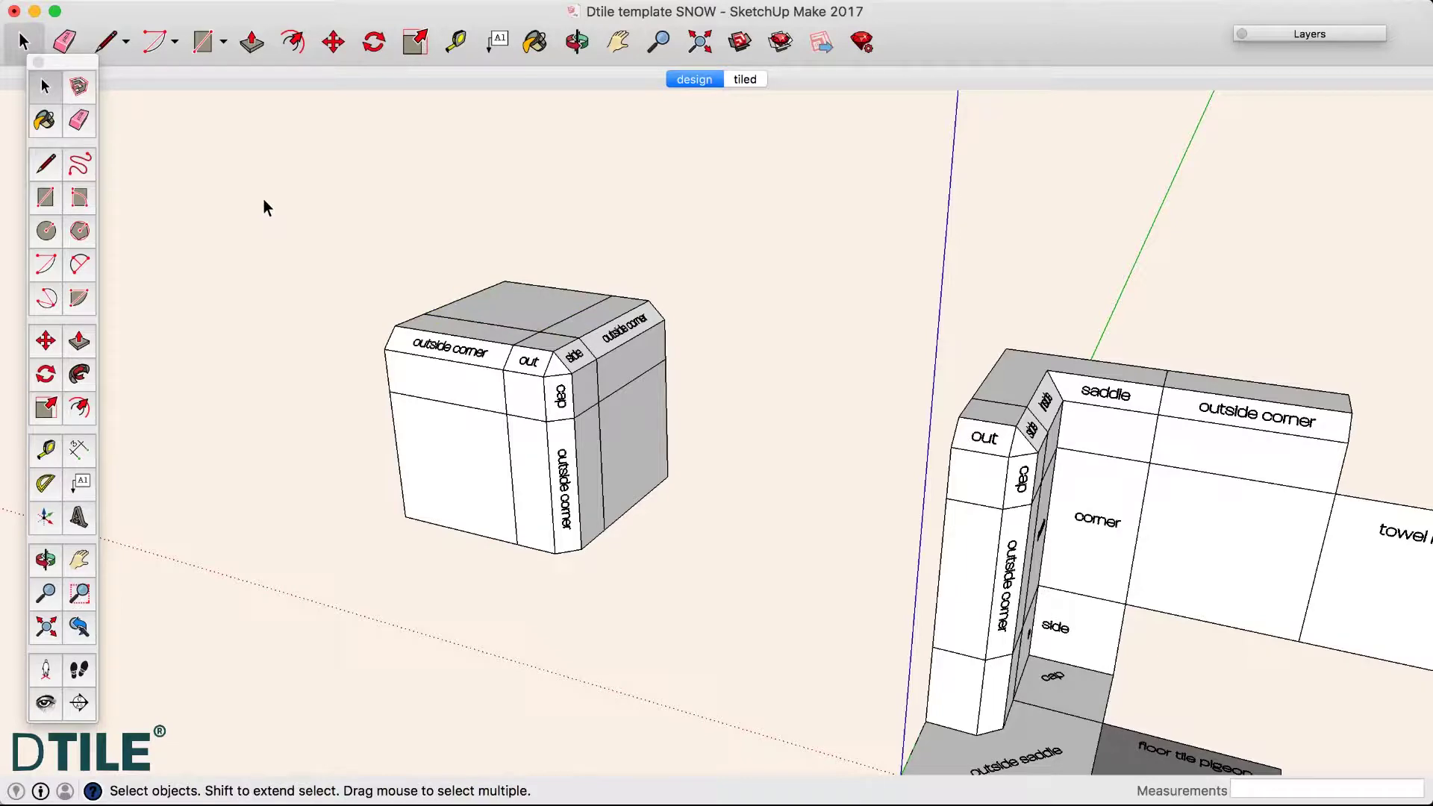
Step: Box-select the whole capped column assembly and copy it 300 mm along the red axis
click(79, 564)
mouse_move(387, 410)
mouse_down()
mouse_move(706, 399)
mouse_move(702, 428)
mouse_move(651, 409)
mouse_up()
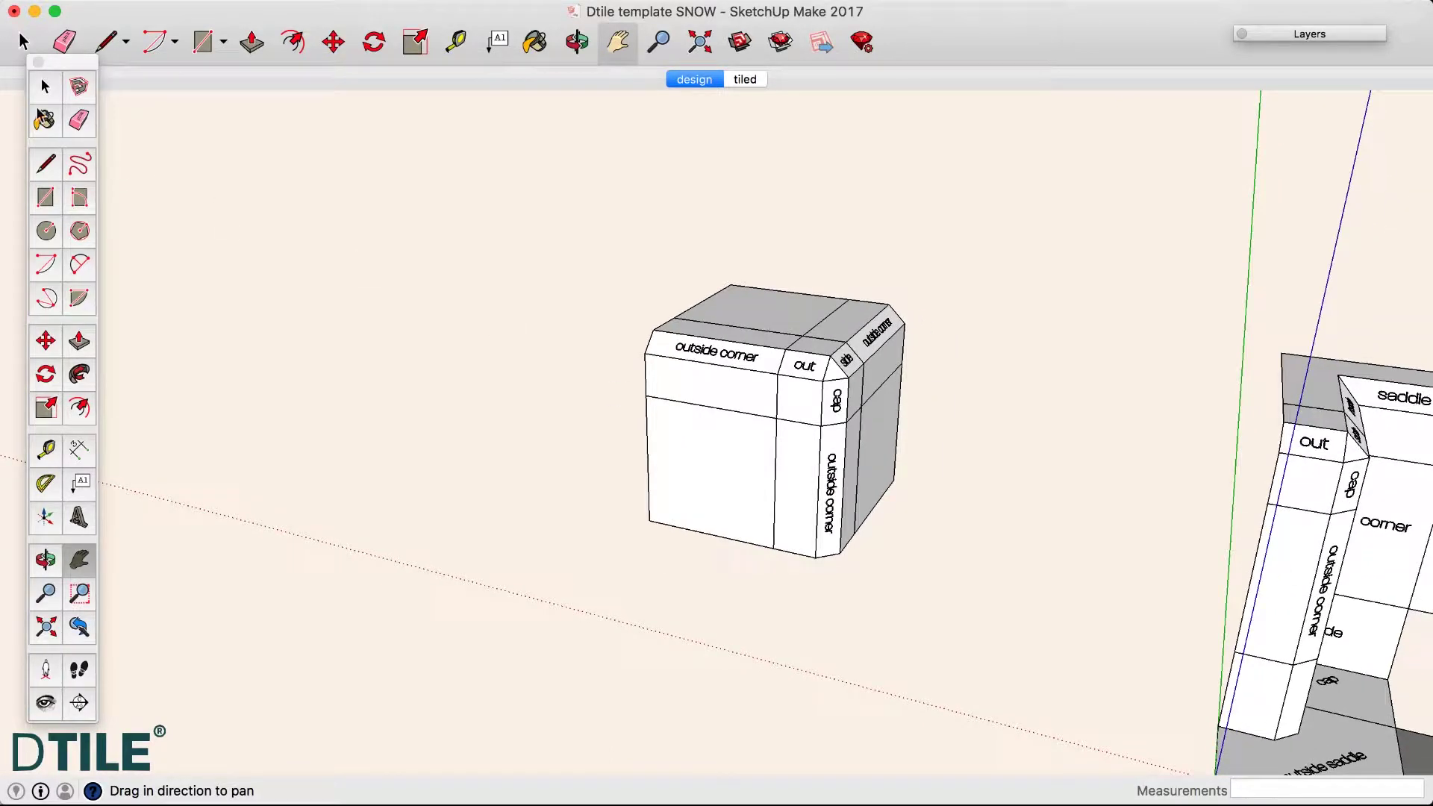
click(44, 86)
mouse_move(548, 221)
mouse_down()
mouse_move(718, 396)
mouse_move(966, 533)
mouse_move(966, 589)
mouse_up()
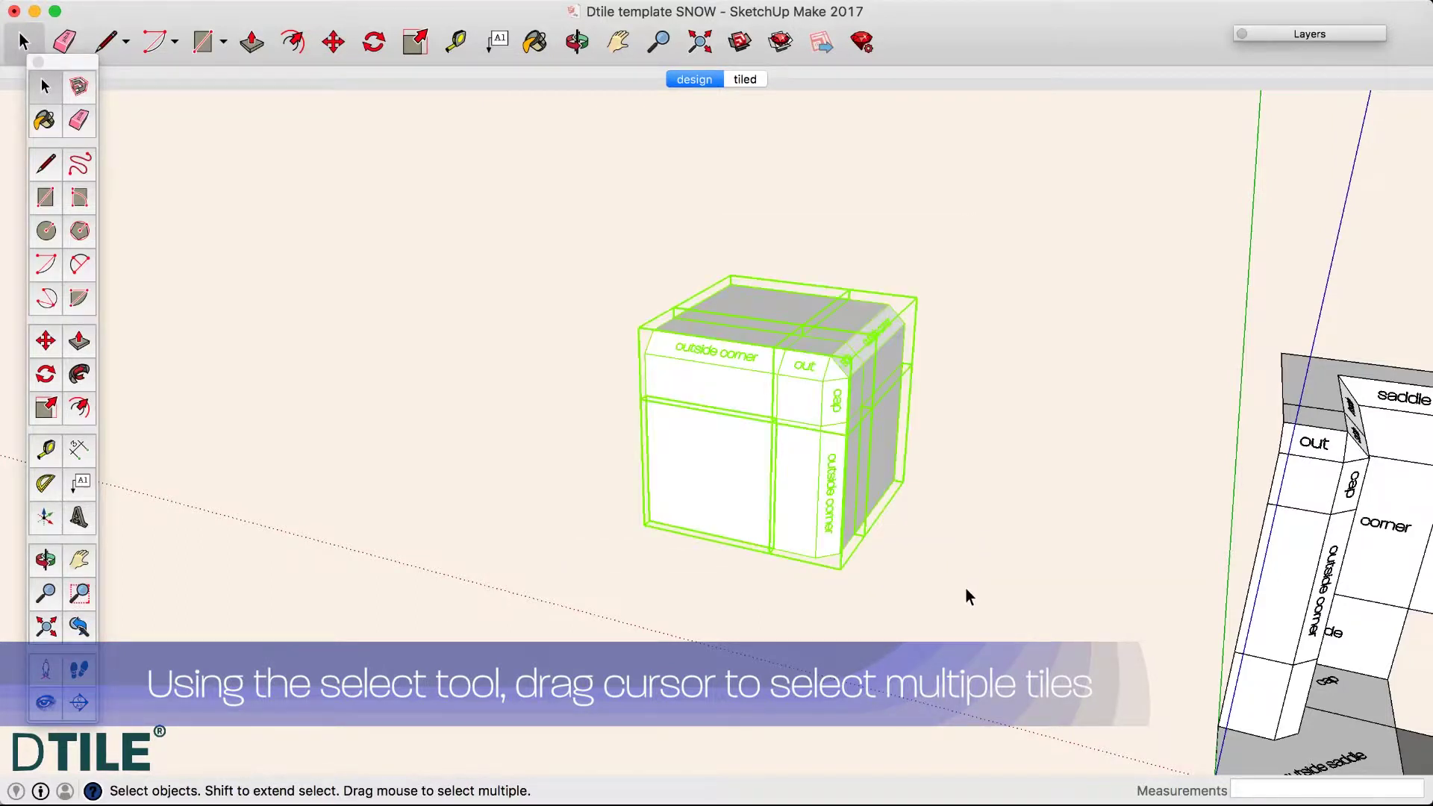
click(53, 342)
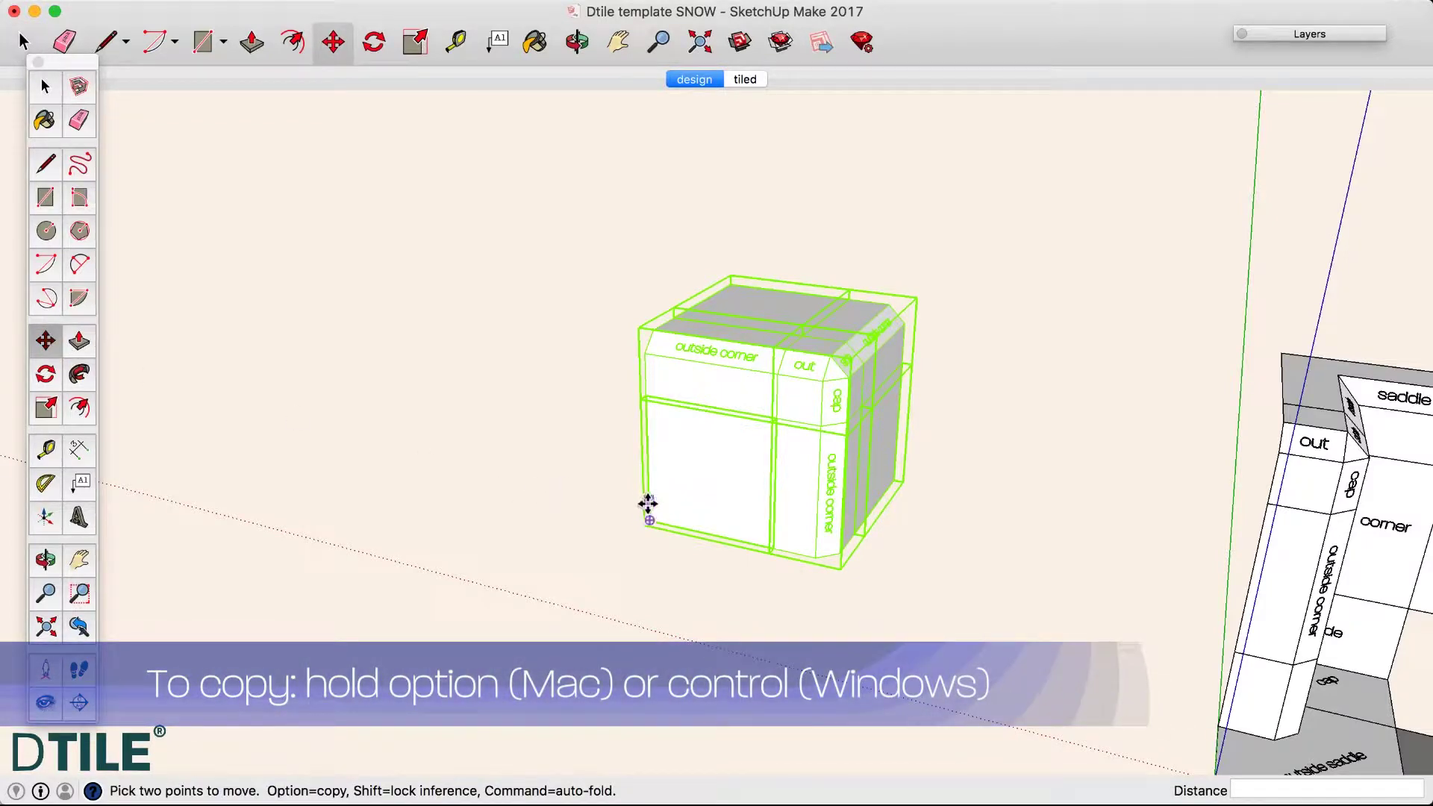
alt+click(649, 519)
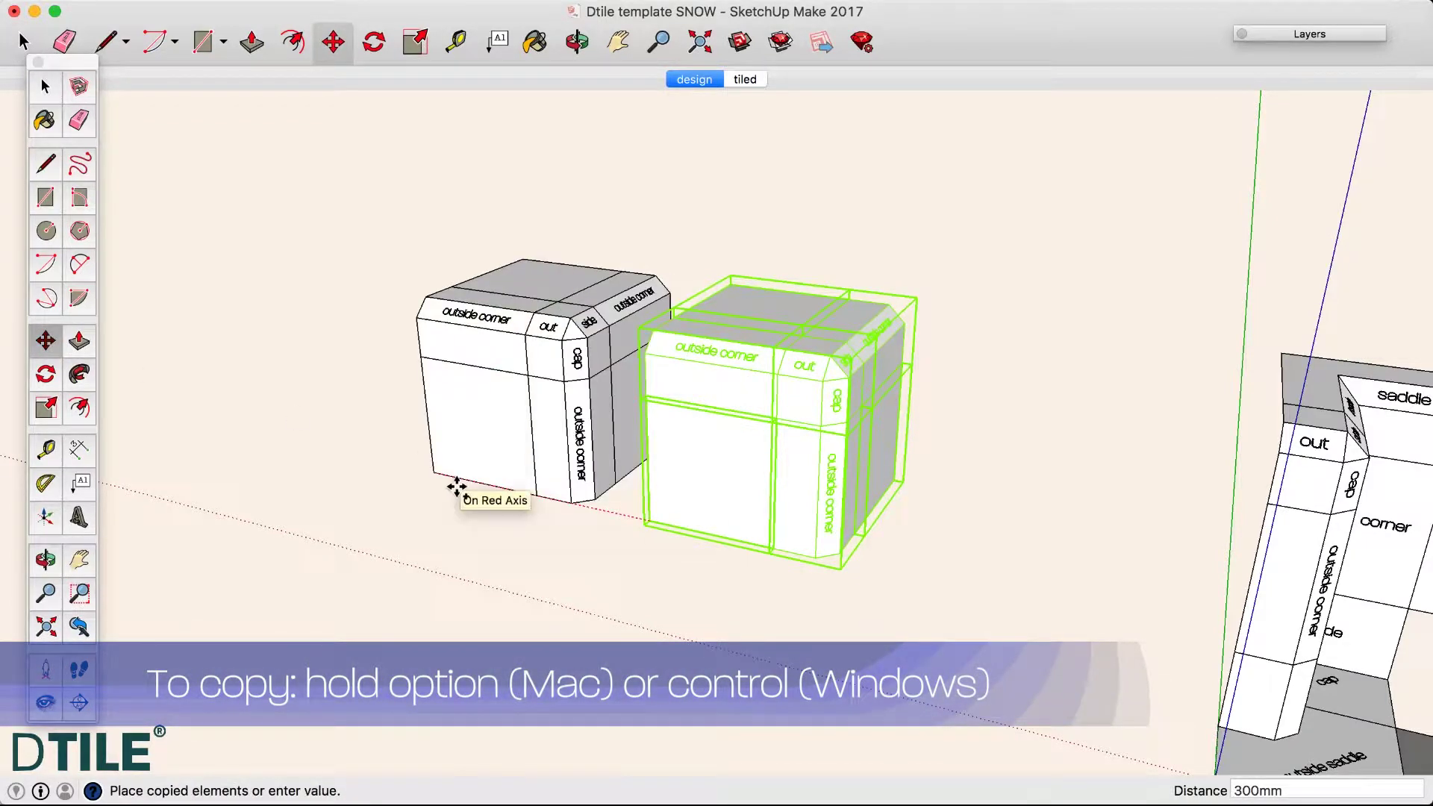
click(426, 480)
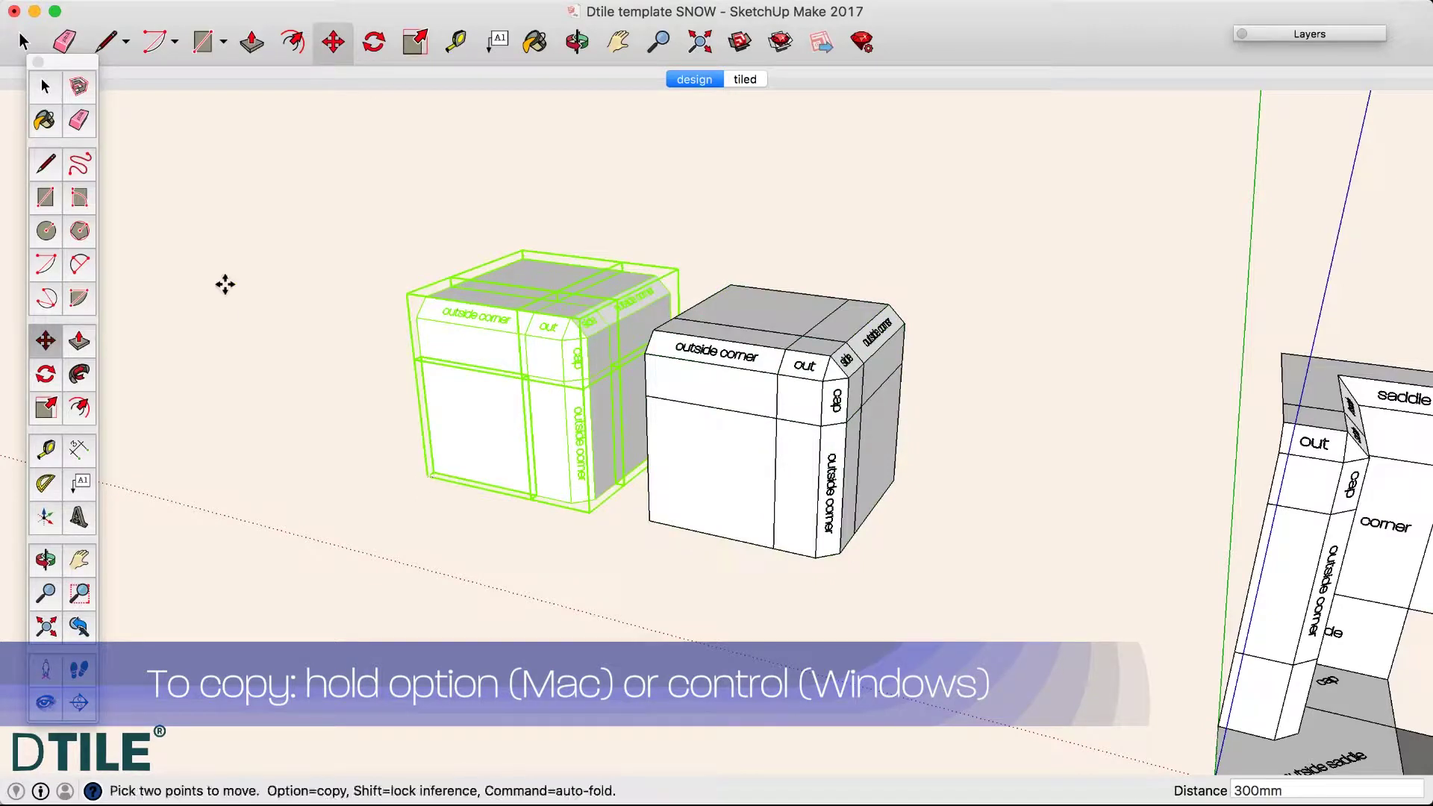
Step: Flip the copied outside-corner tiles along the red direction
click(45, 87)
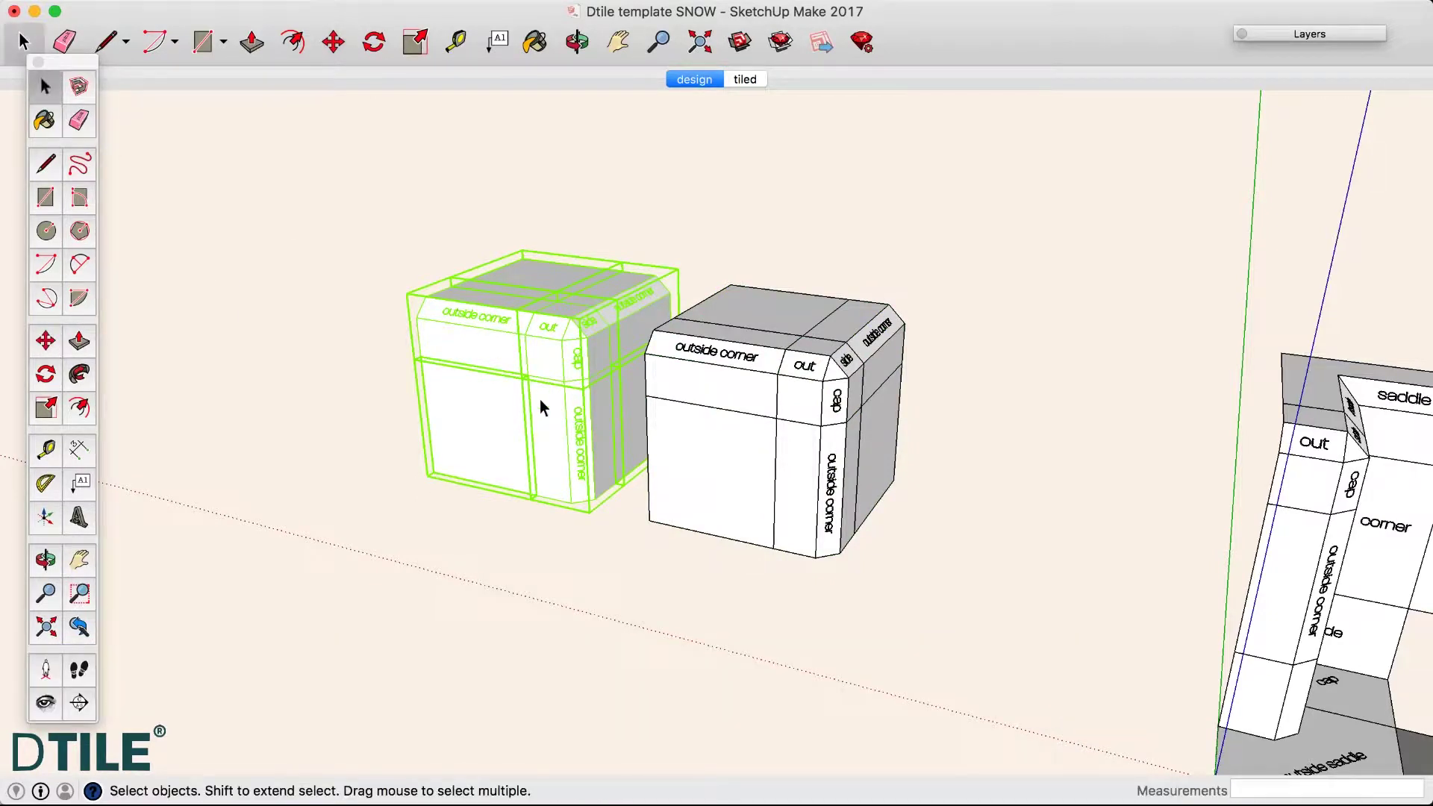
ctrl+click(482, 420)
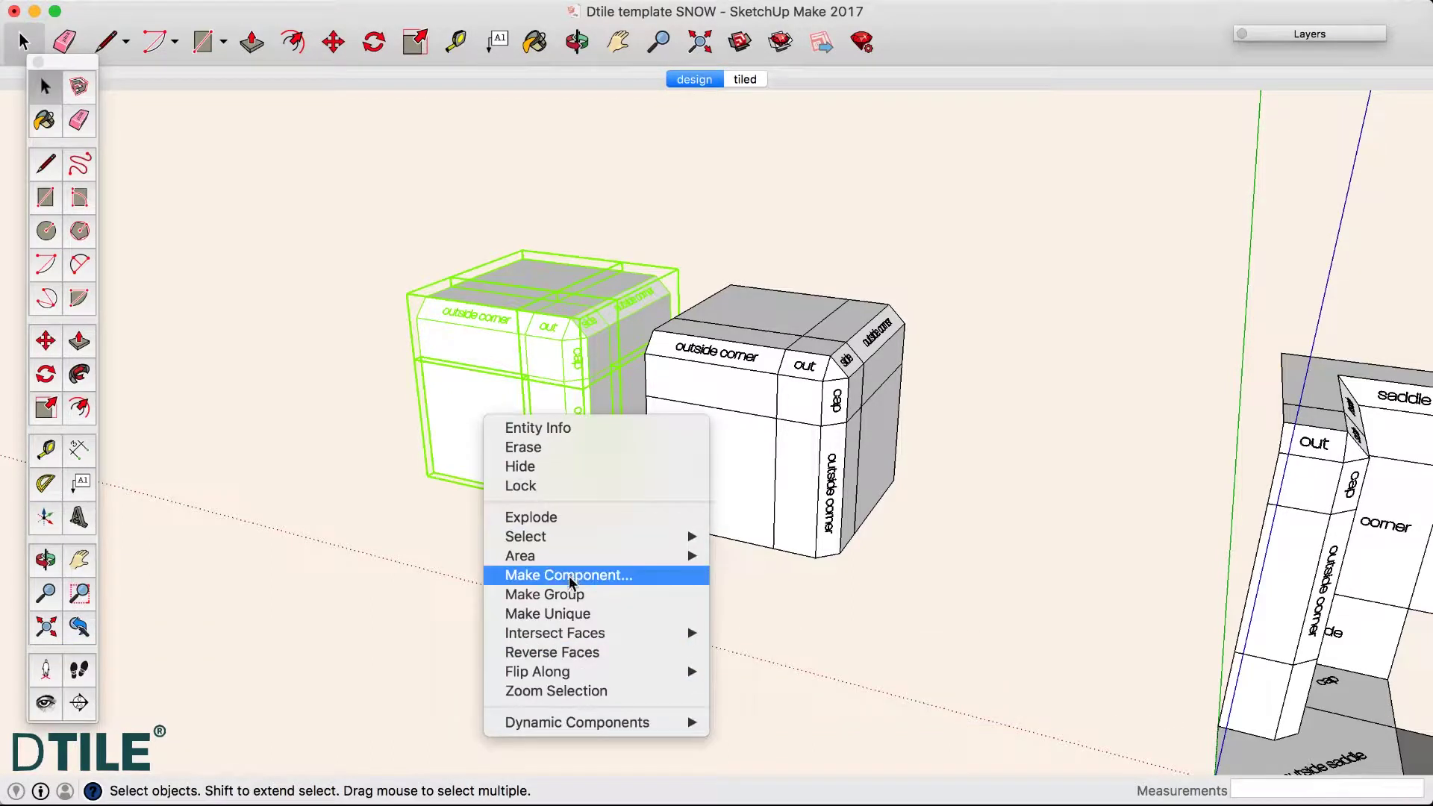
mouse_move(538, 670)
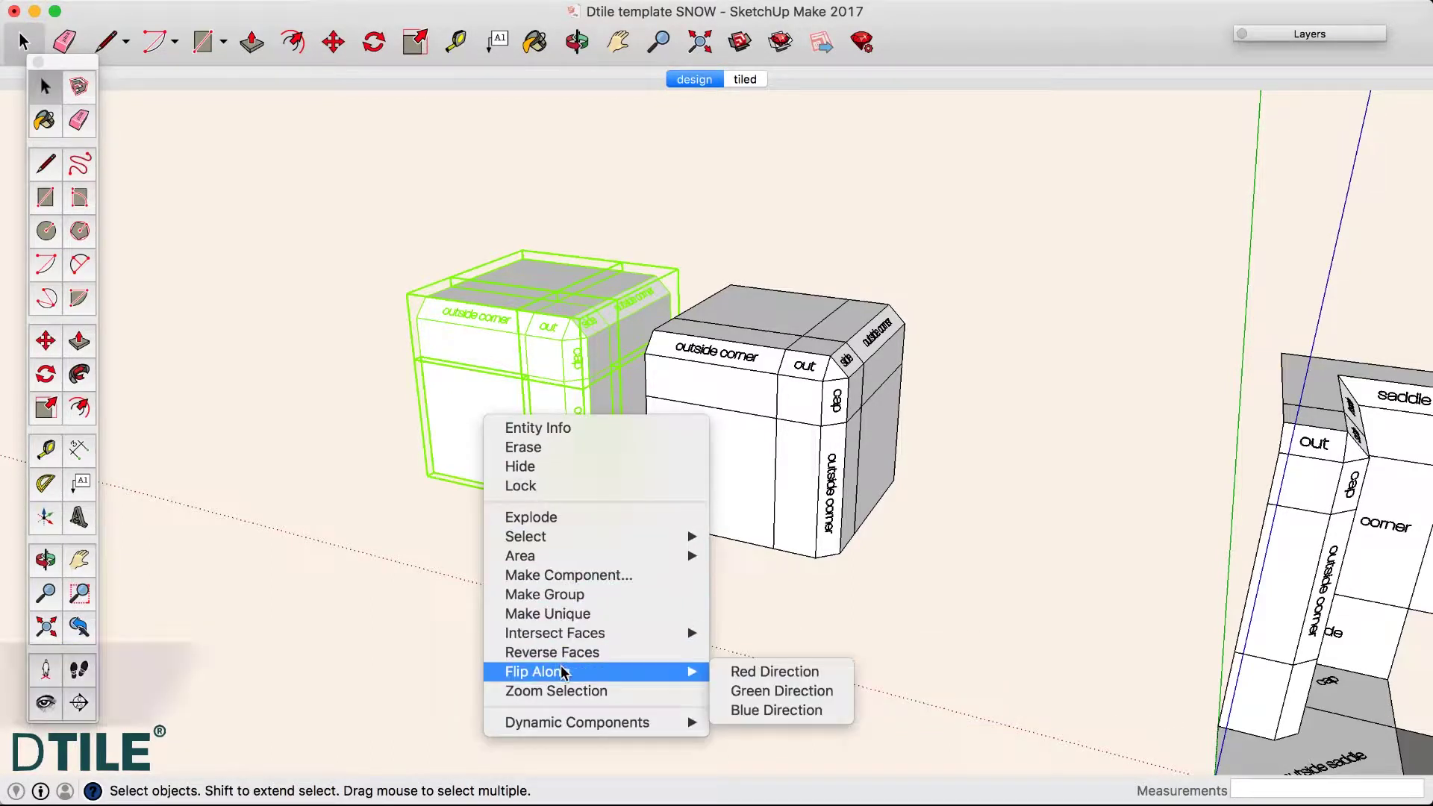
click(726, 674)
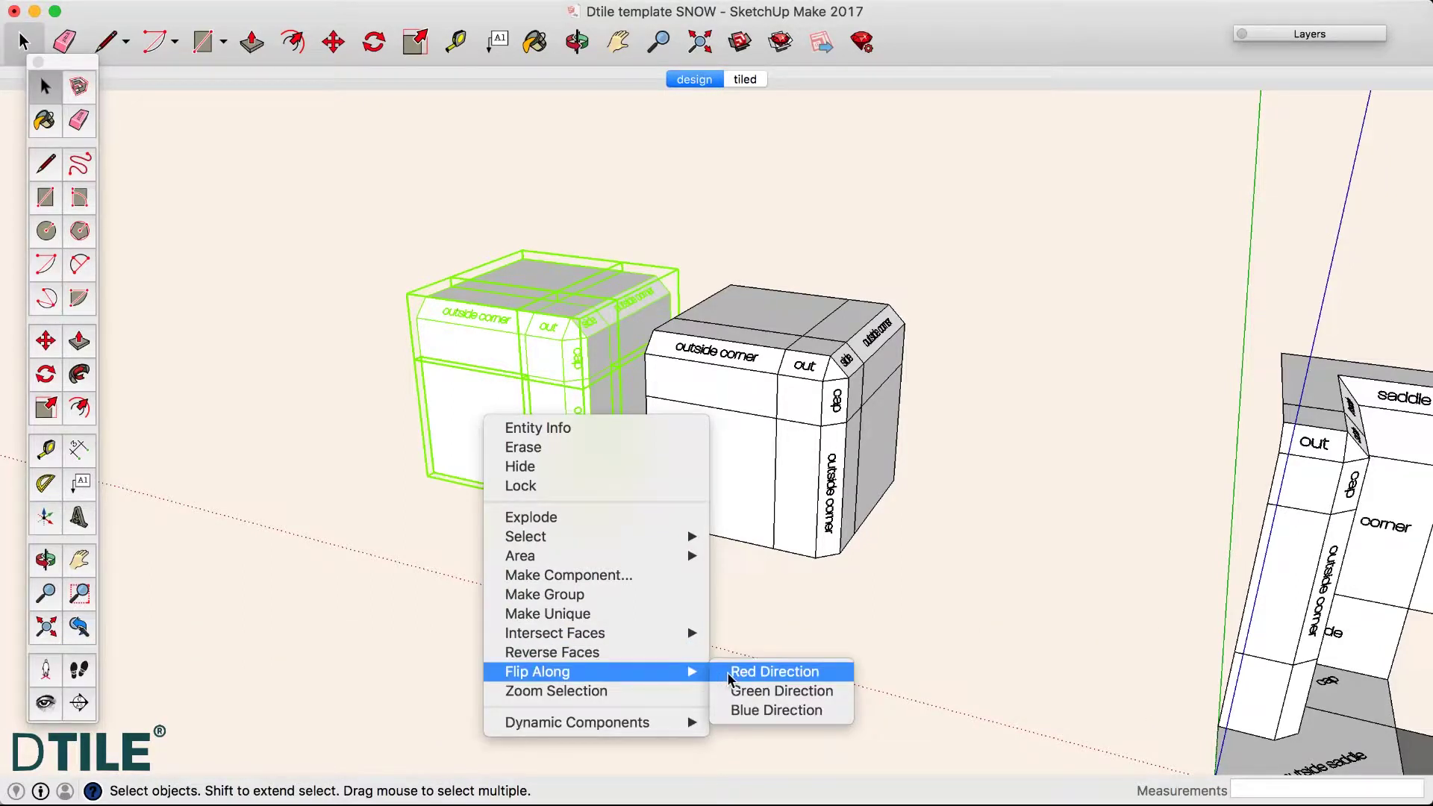
click(729, 674)
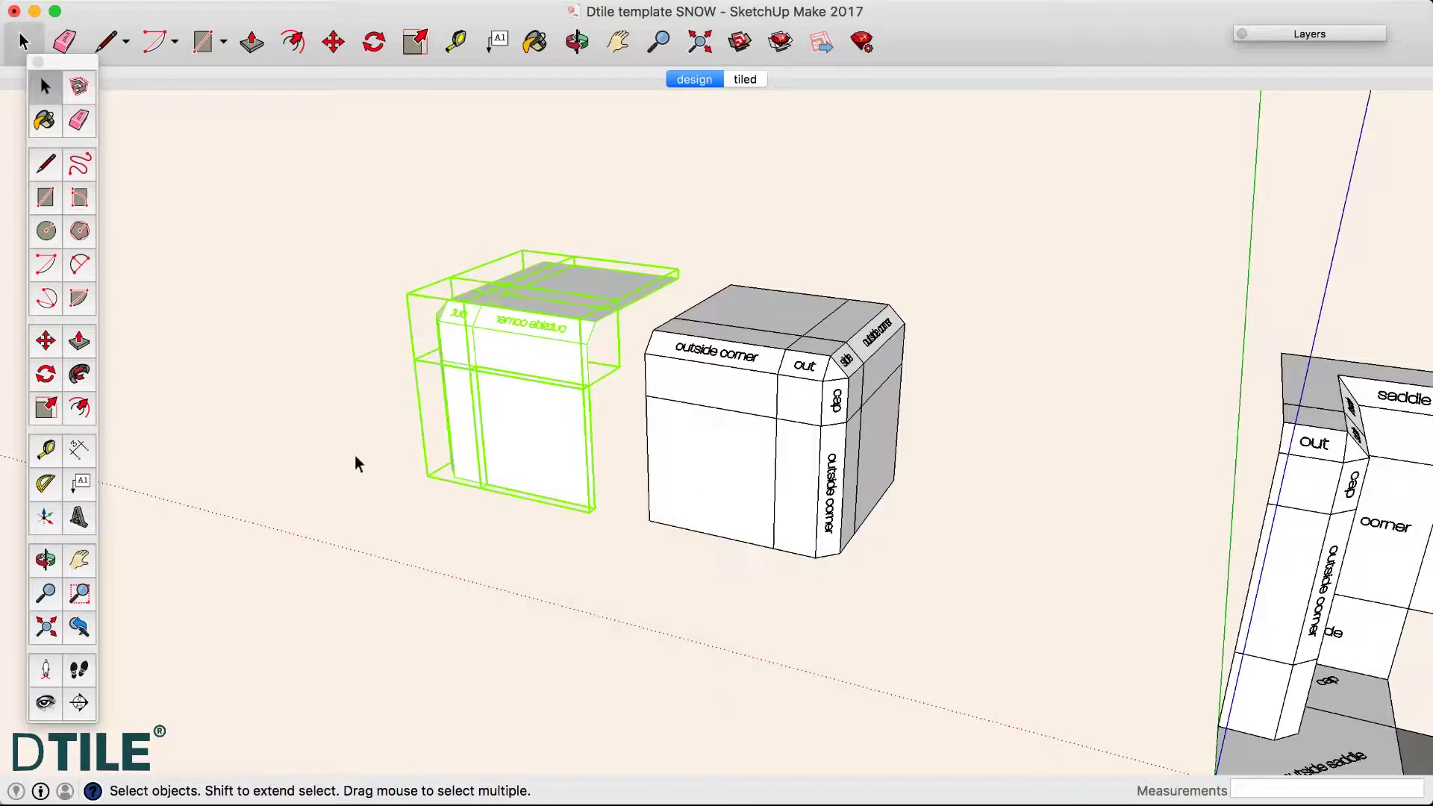
Step: Move the mirrored corner piece about 71 mm to butt against the box's left end
click(43, 341)
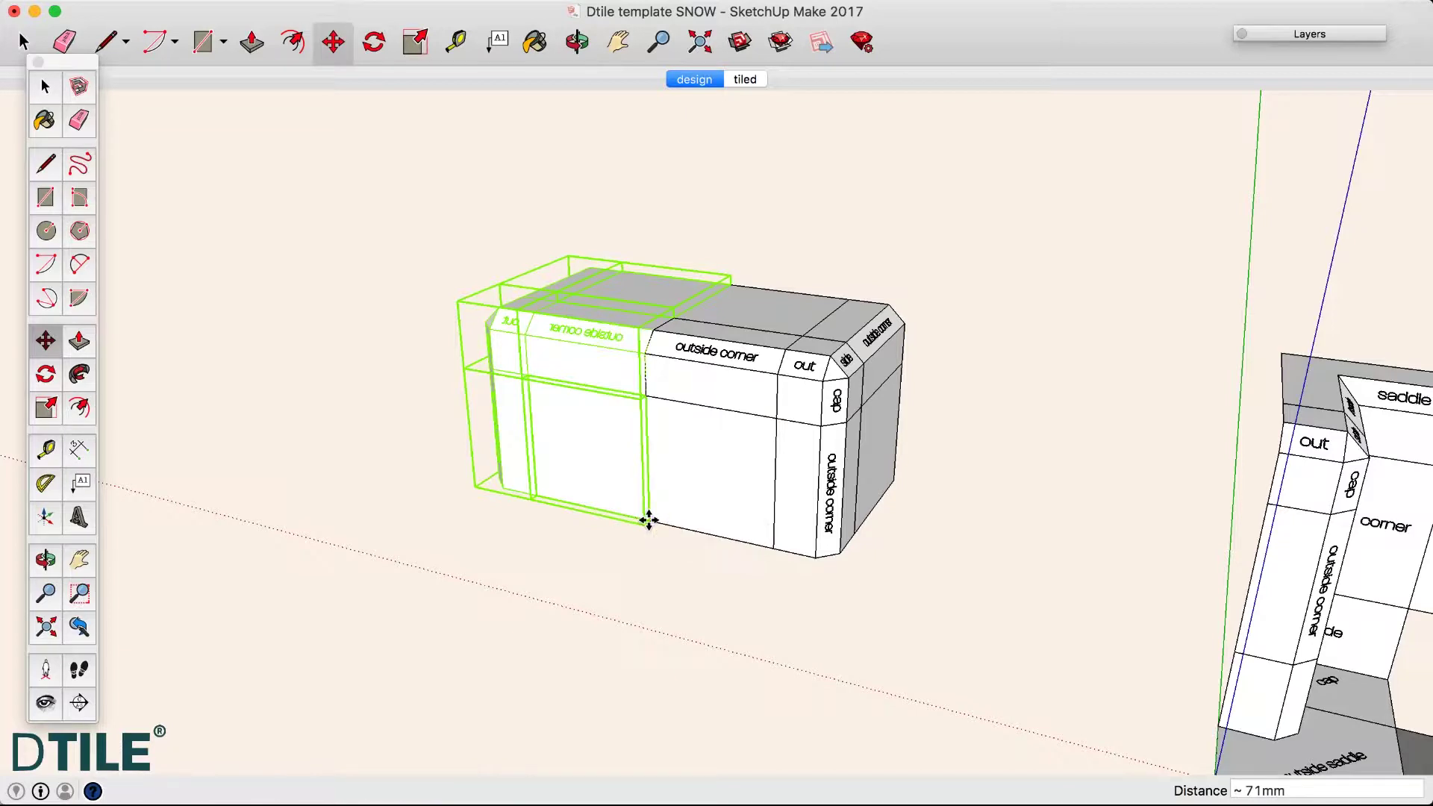
click(648, 520)
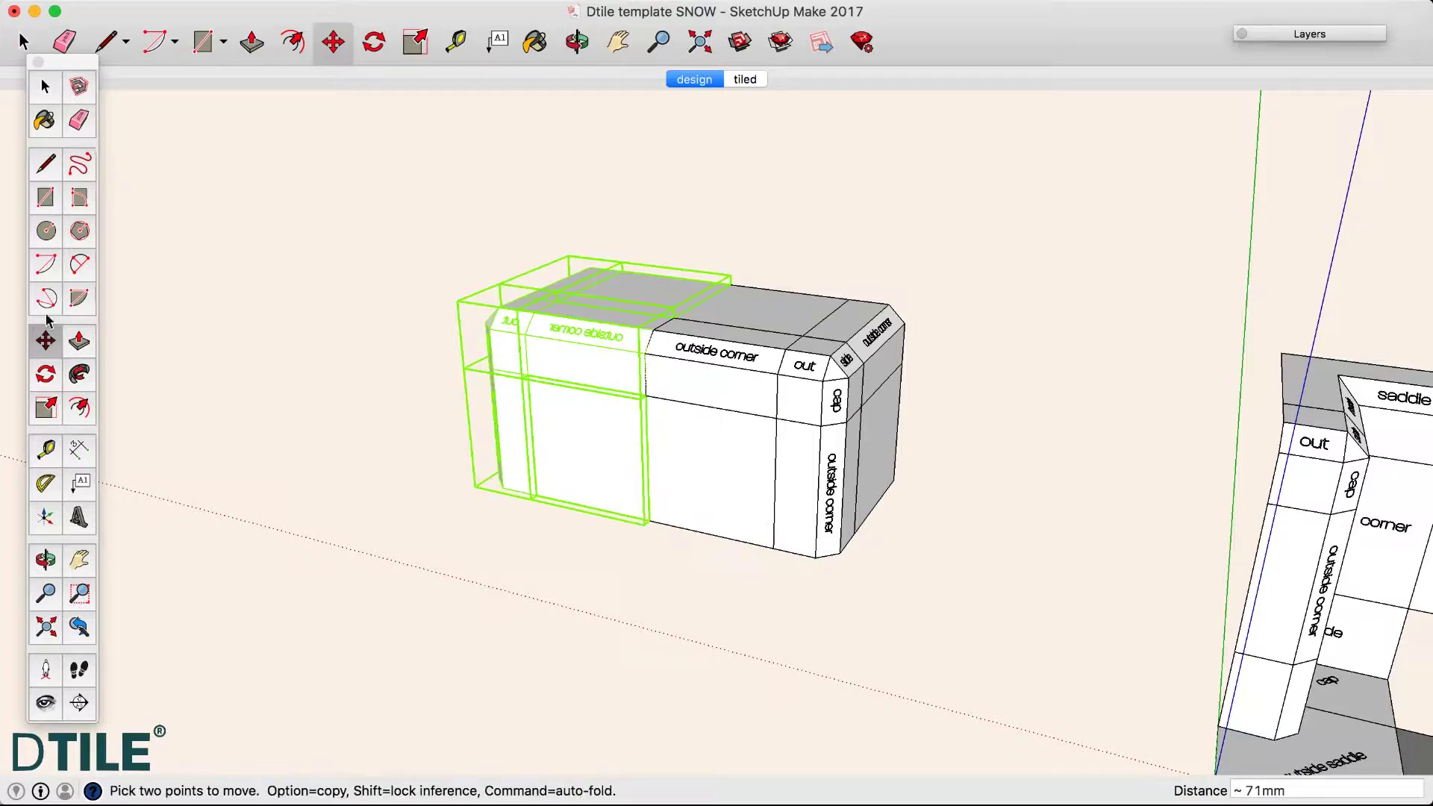
click(80, 562)
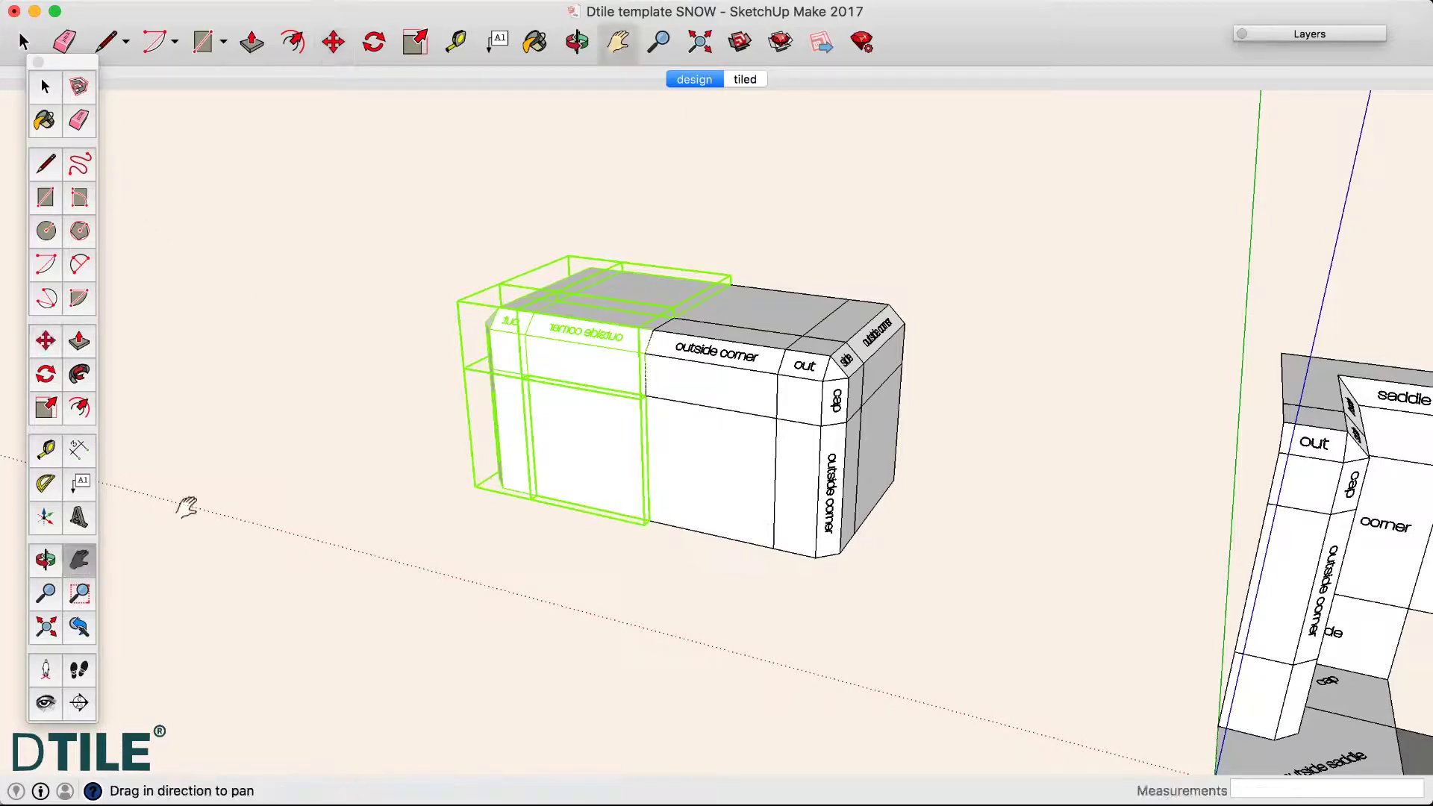
drag(633, 407, 555, 535)
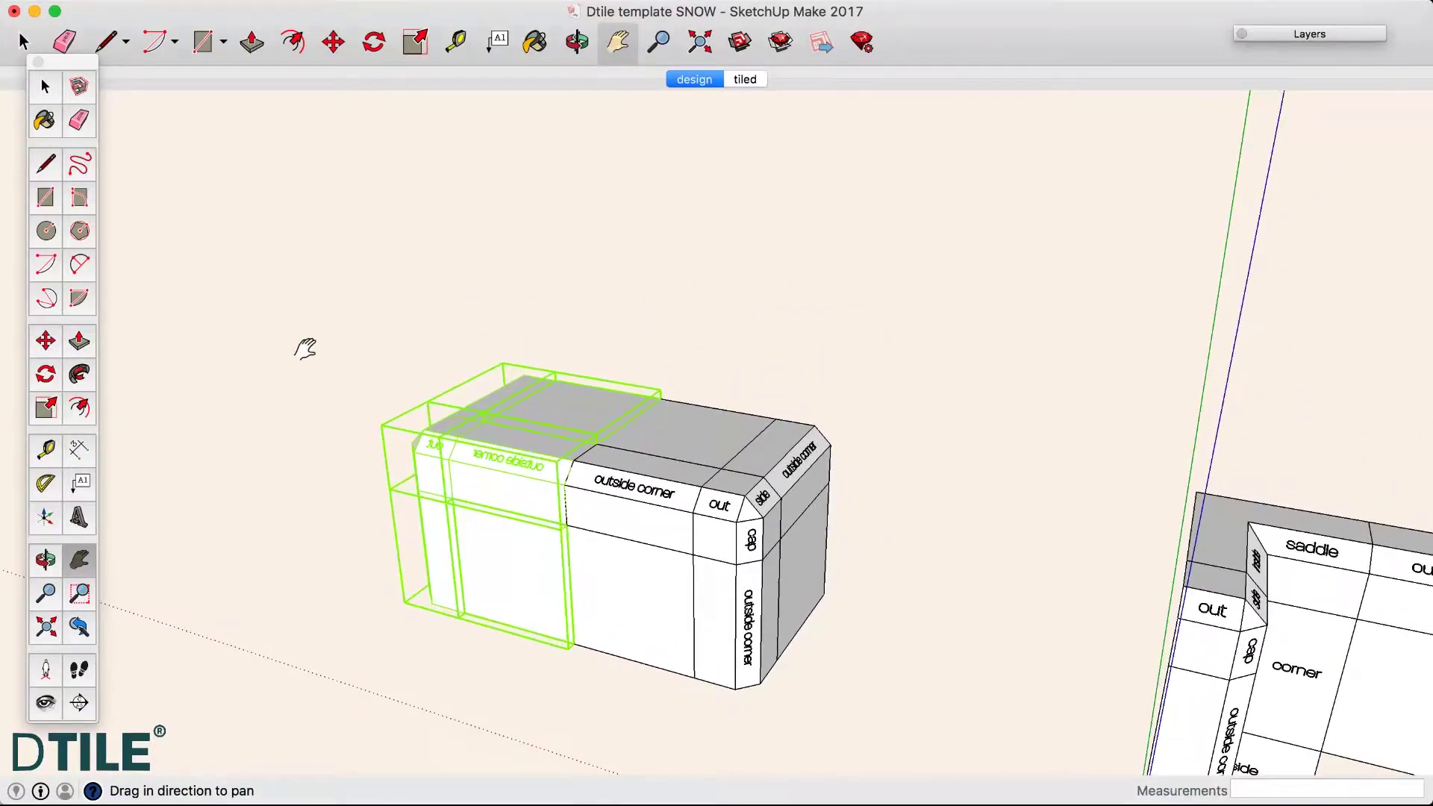
click(45, 87)
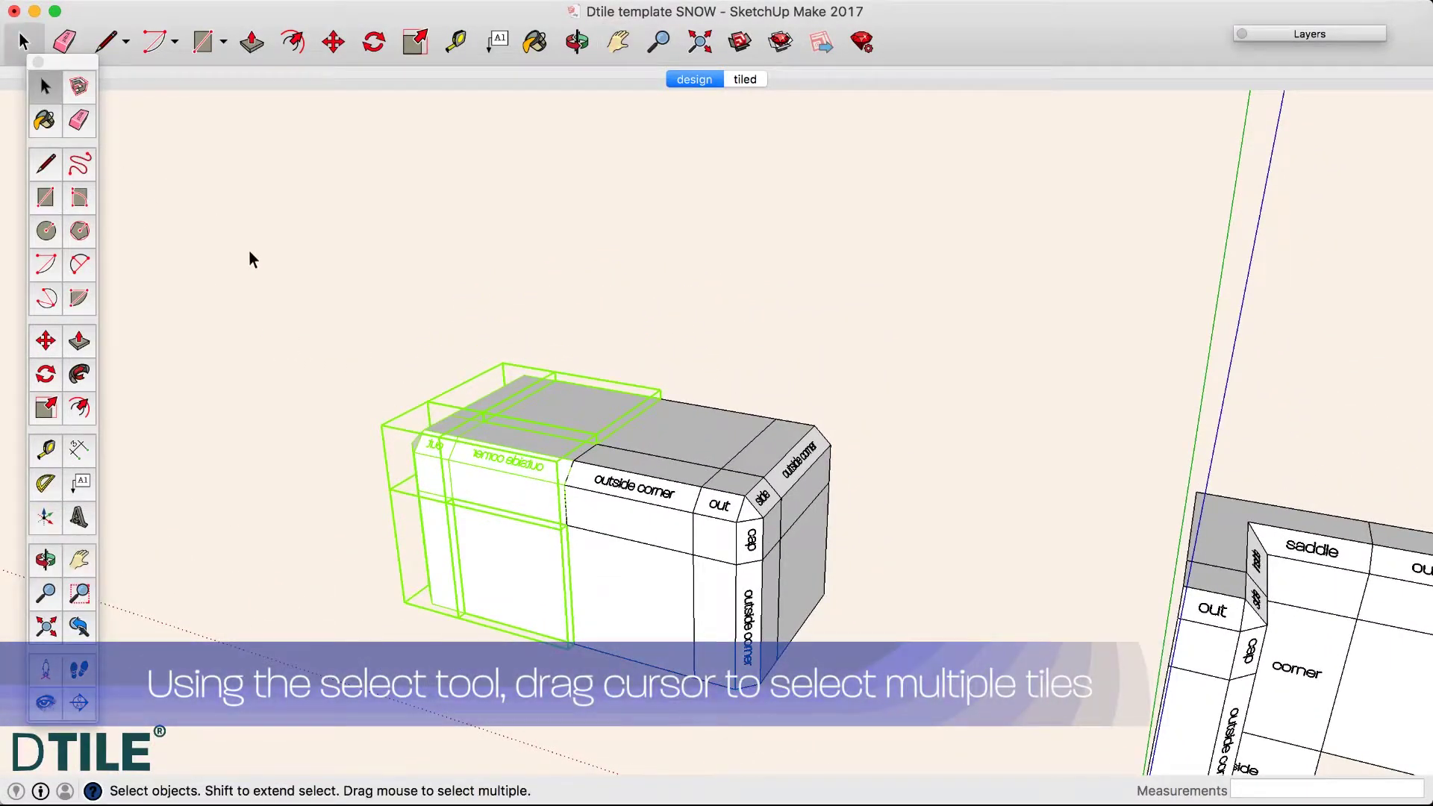
Step: Select all tiles and copy the whole block 750 mm along the green axis
drag(249, 247, 914, 721)
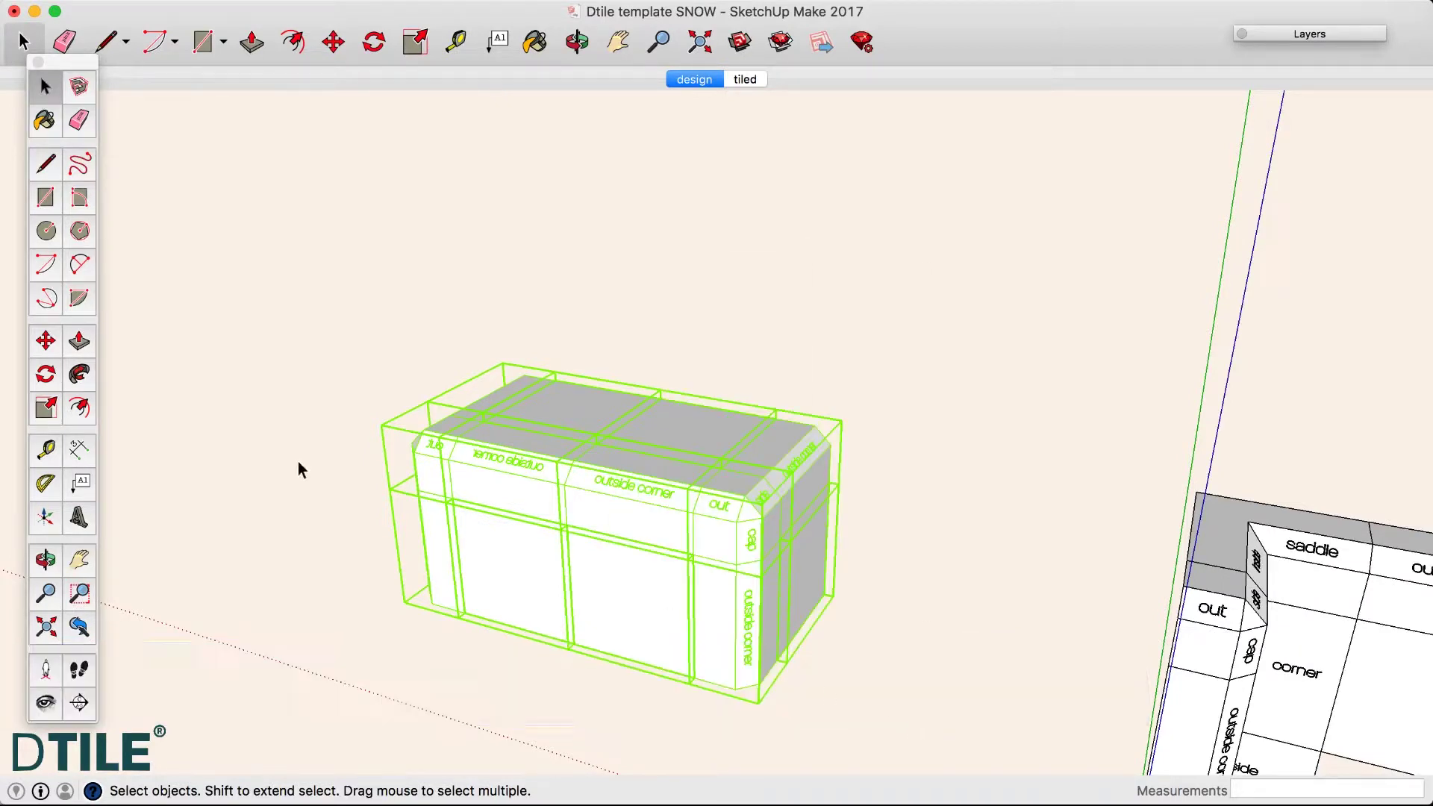
click(45, 341)
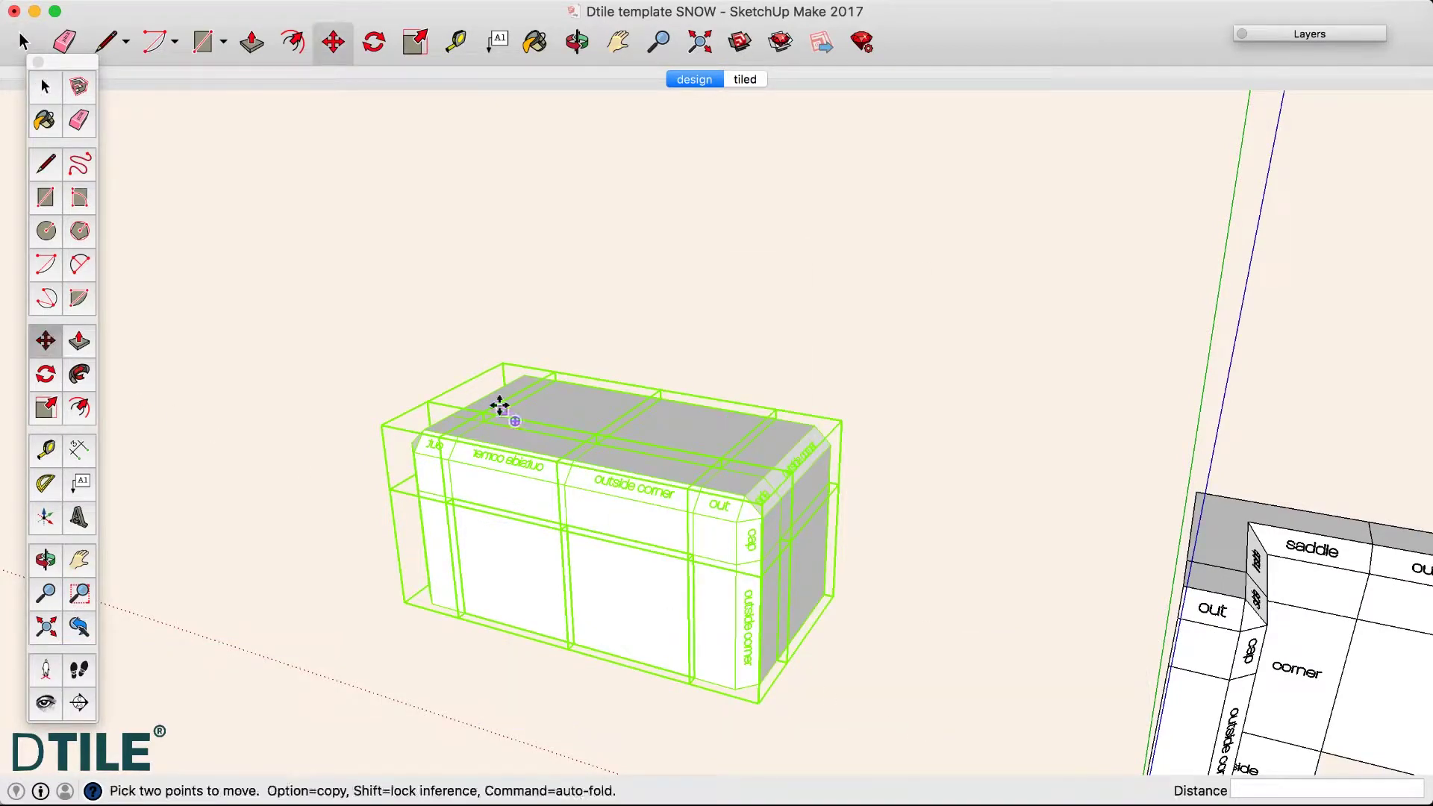
click(798, 443)
key(alt)
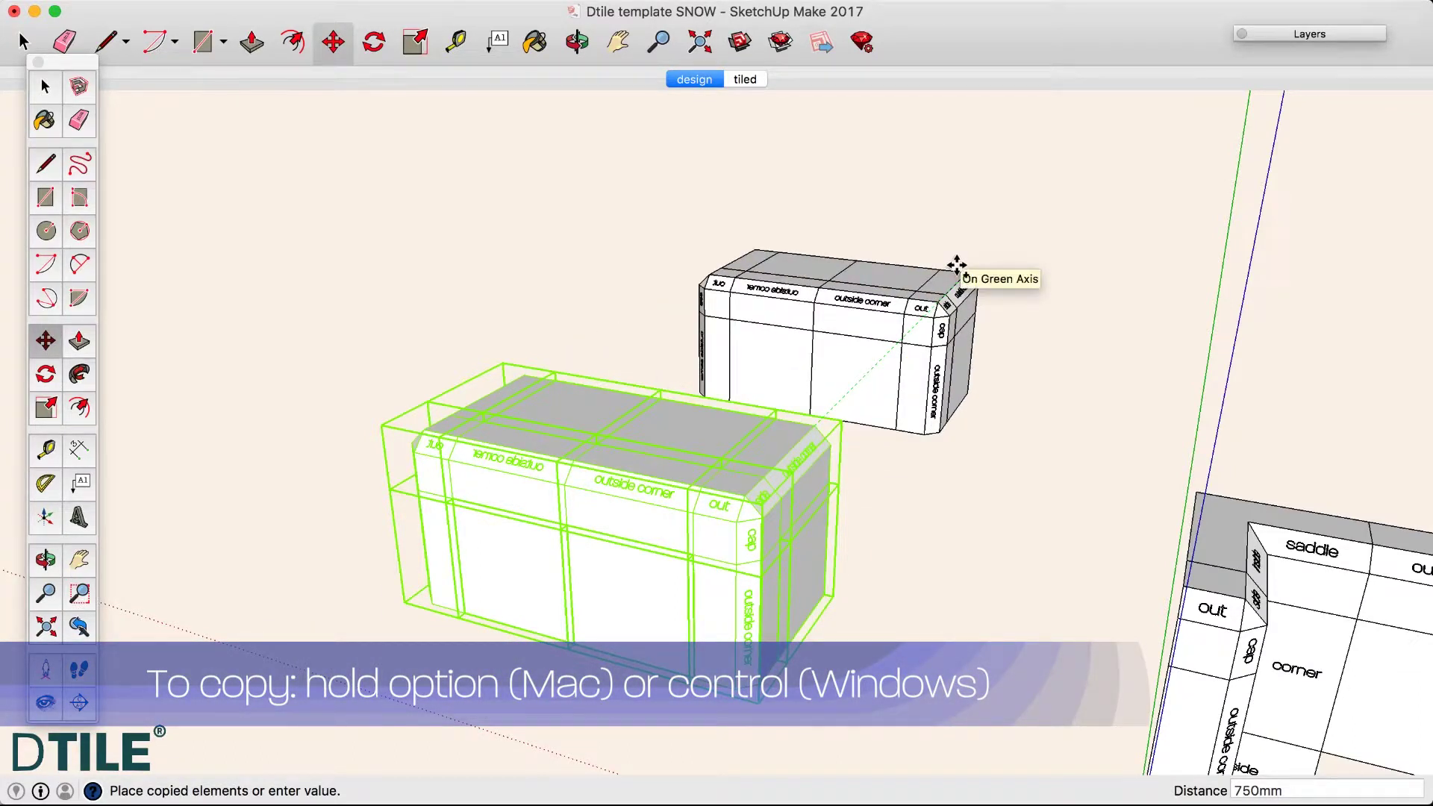
click(957, 265)
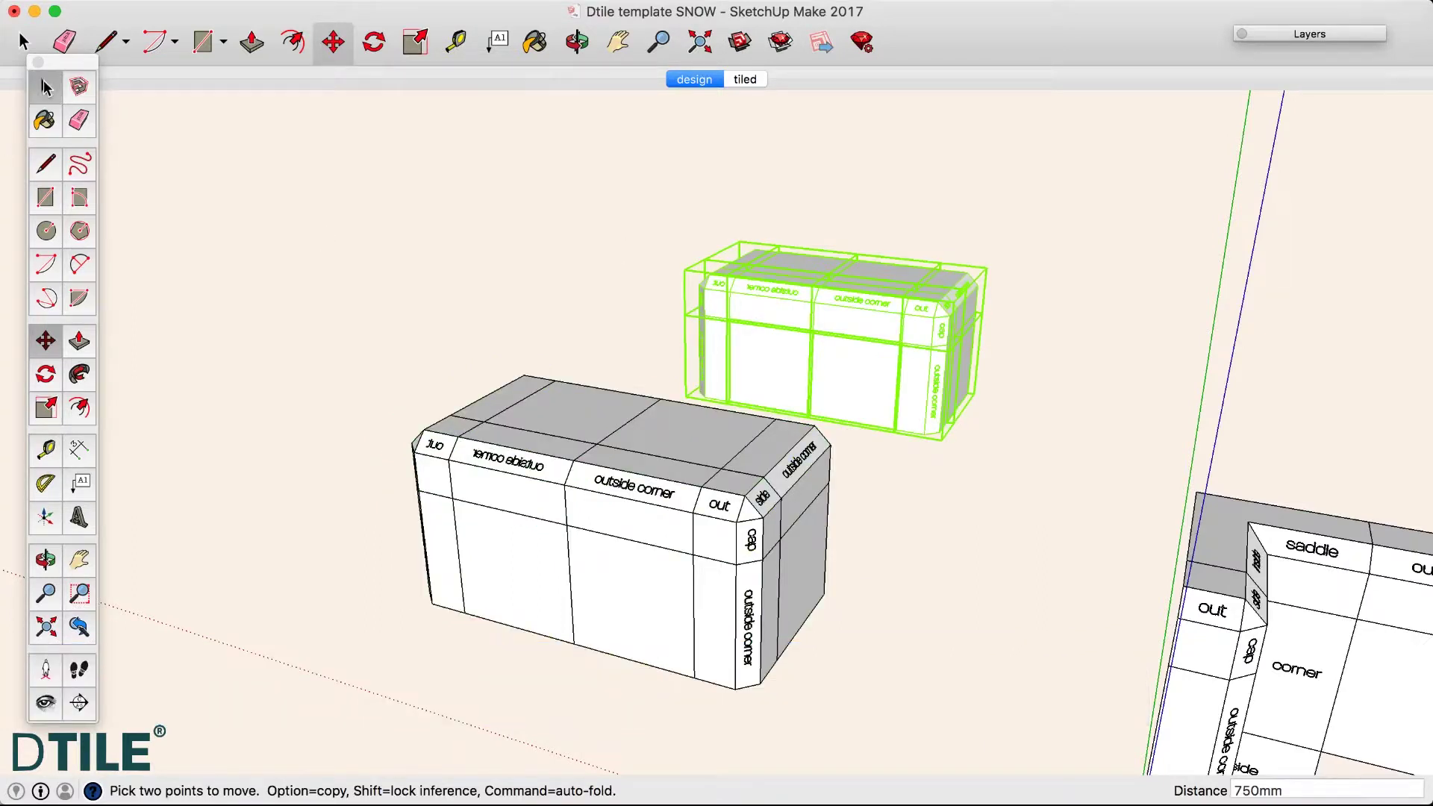
Step: Flip the duplicate block along the green direction and snap it onto the original's back corner
click(44, 85)
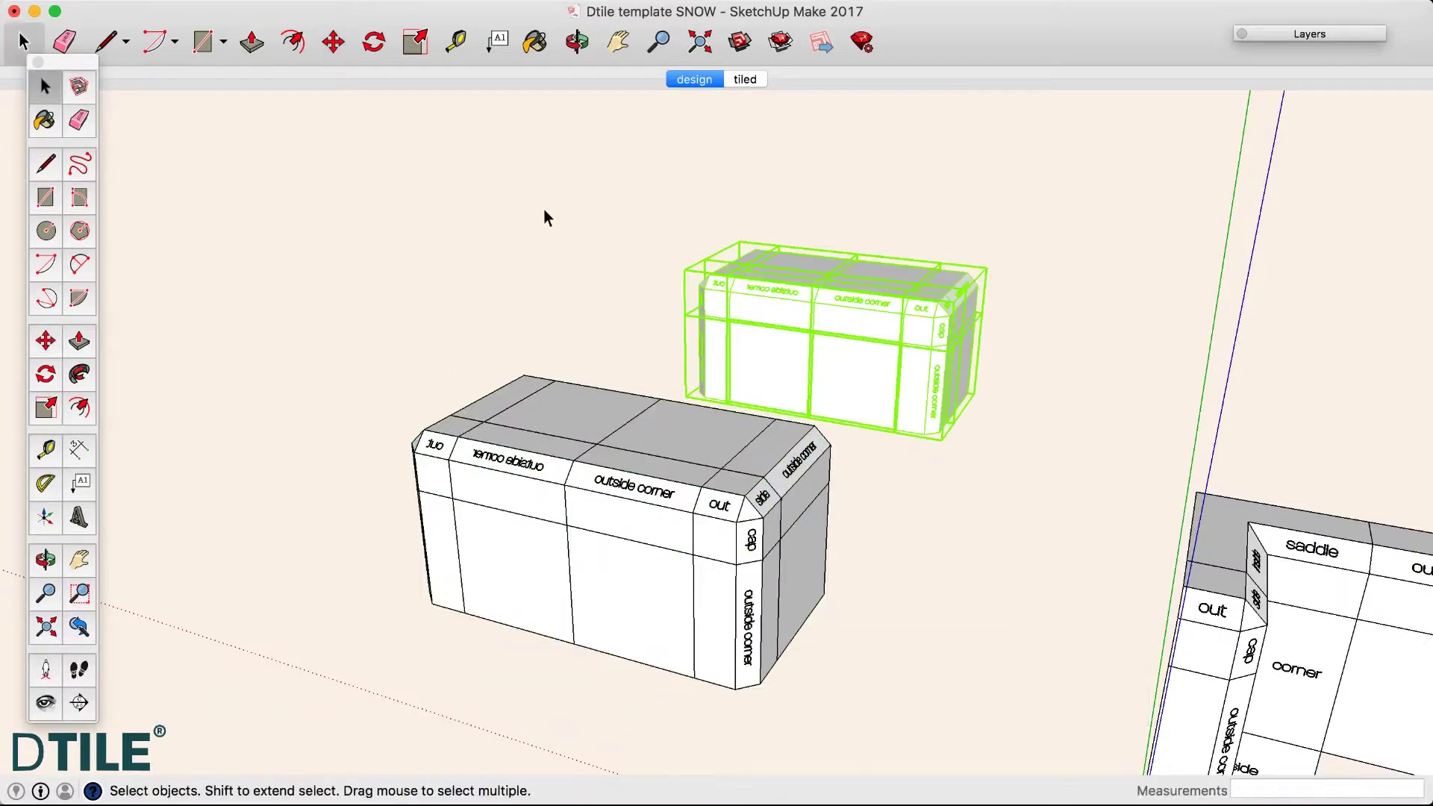
ctrl+click(873, 409)
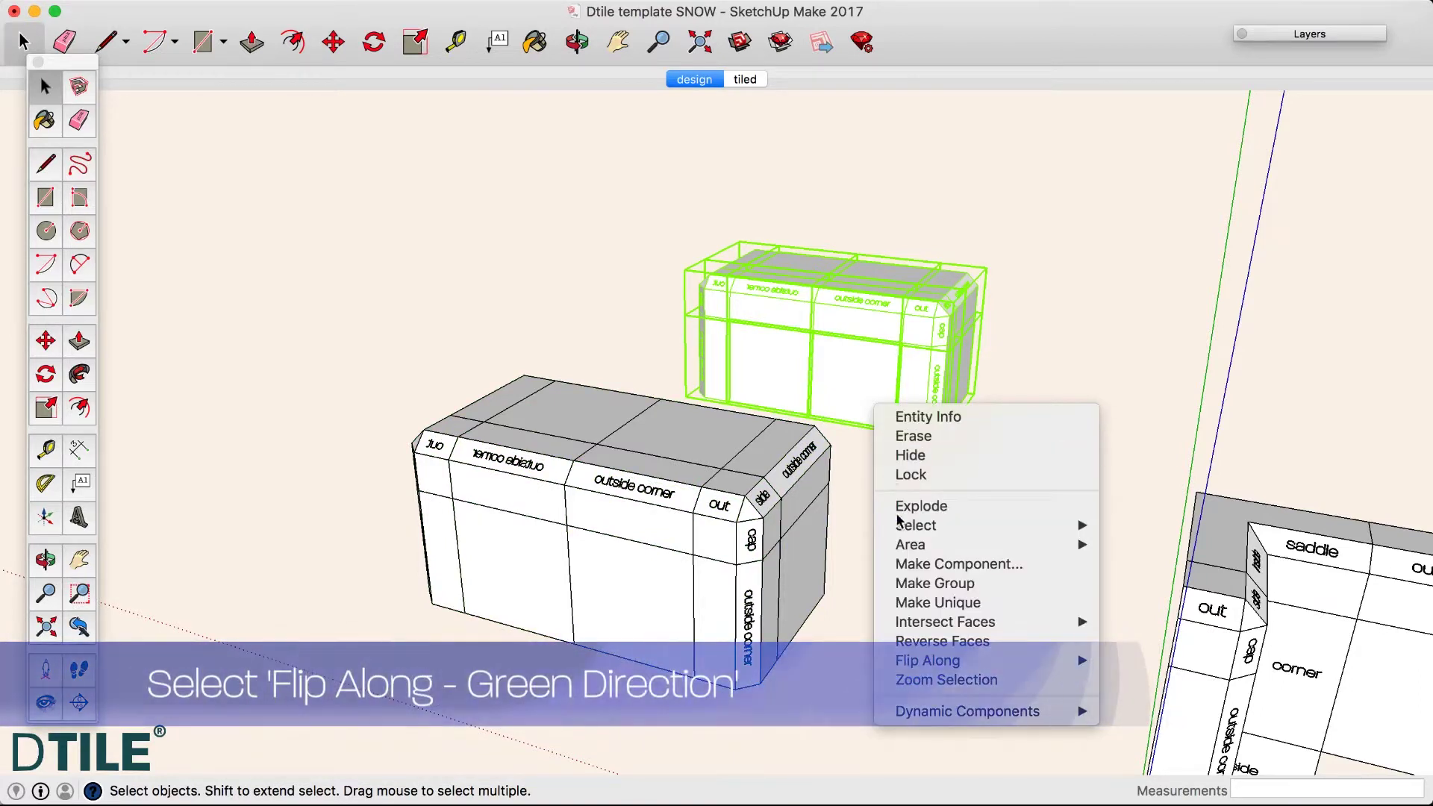
mouse_move(927, 661)
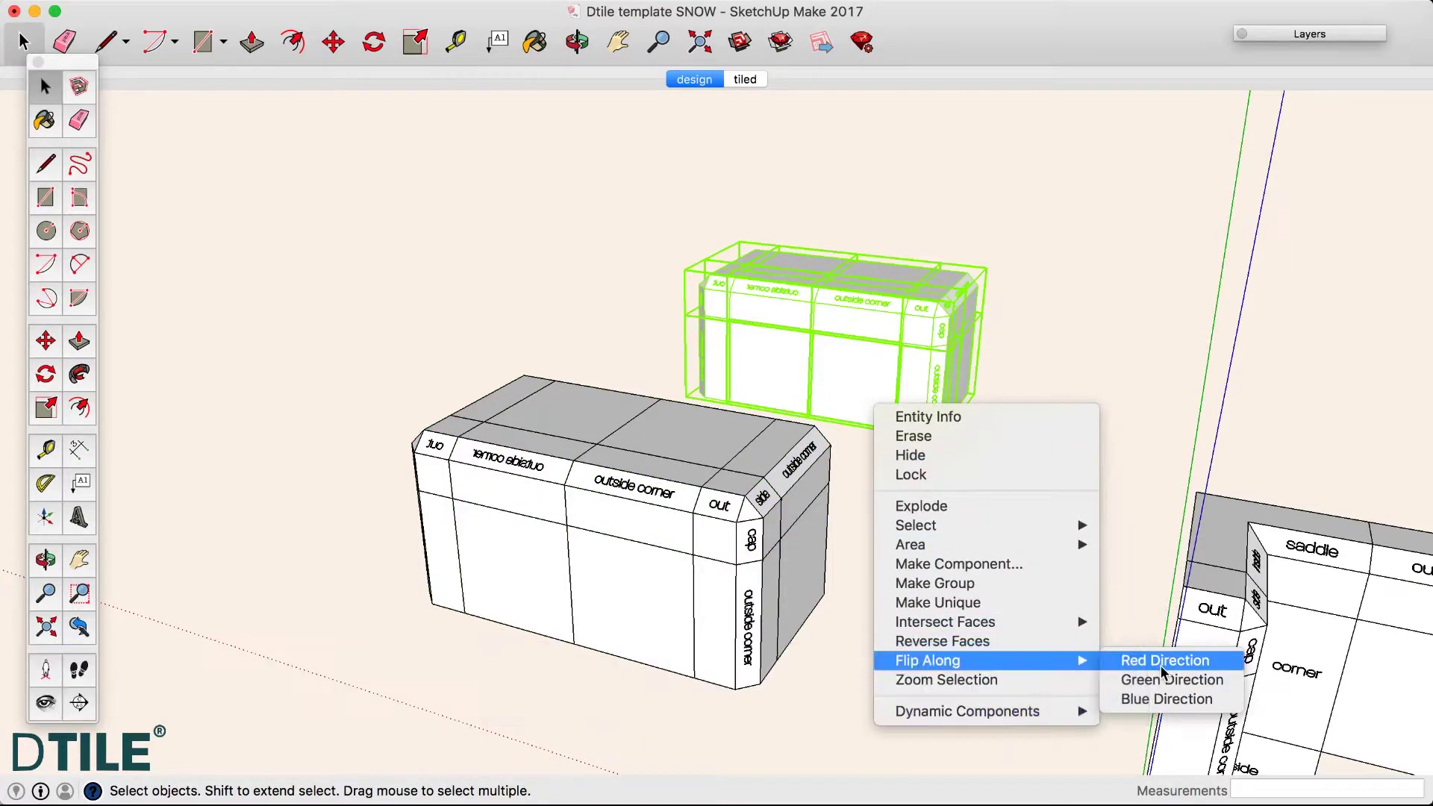
click(1155, 680)
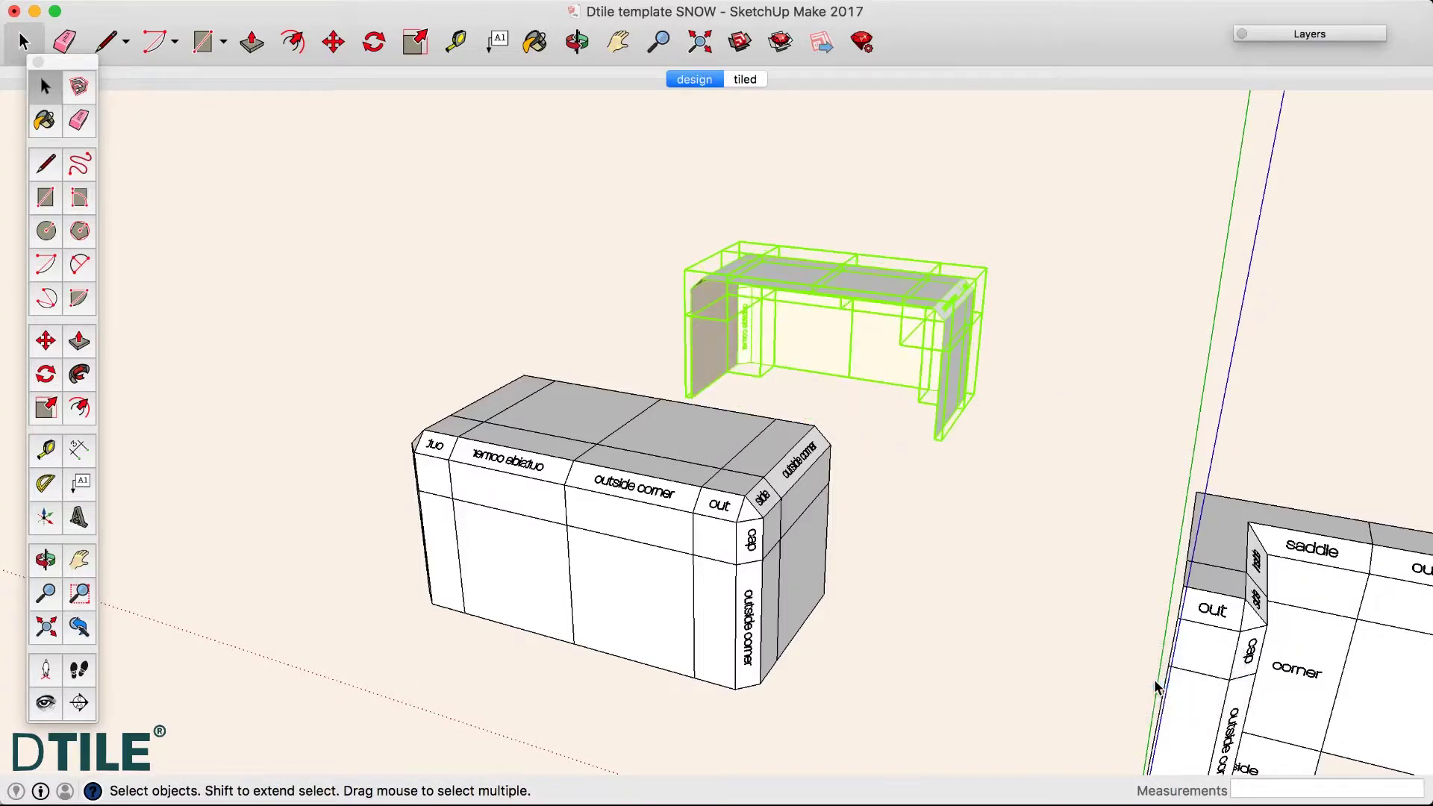
click(46, 342)
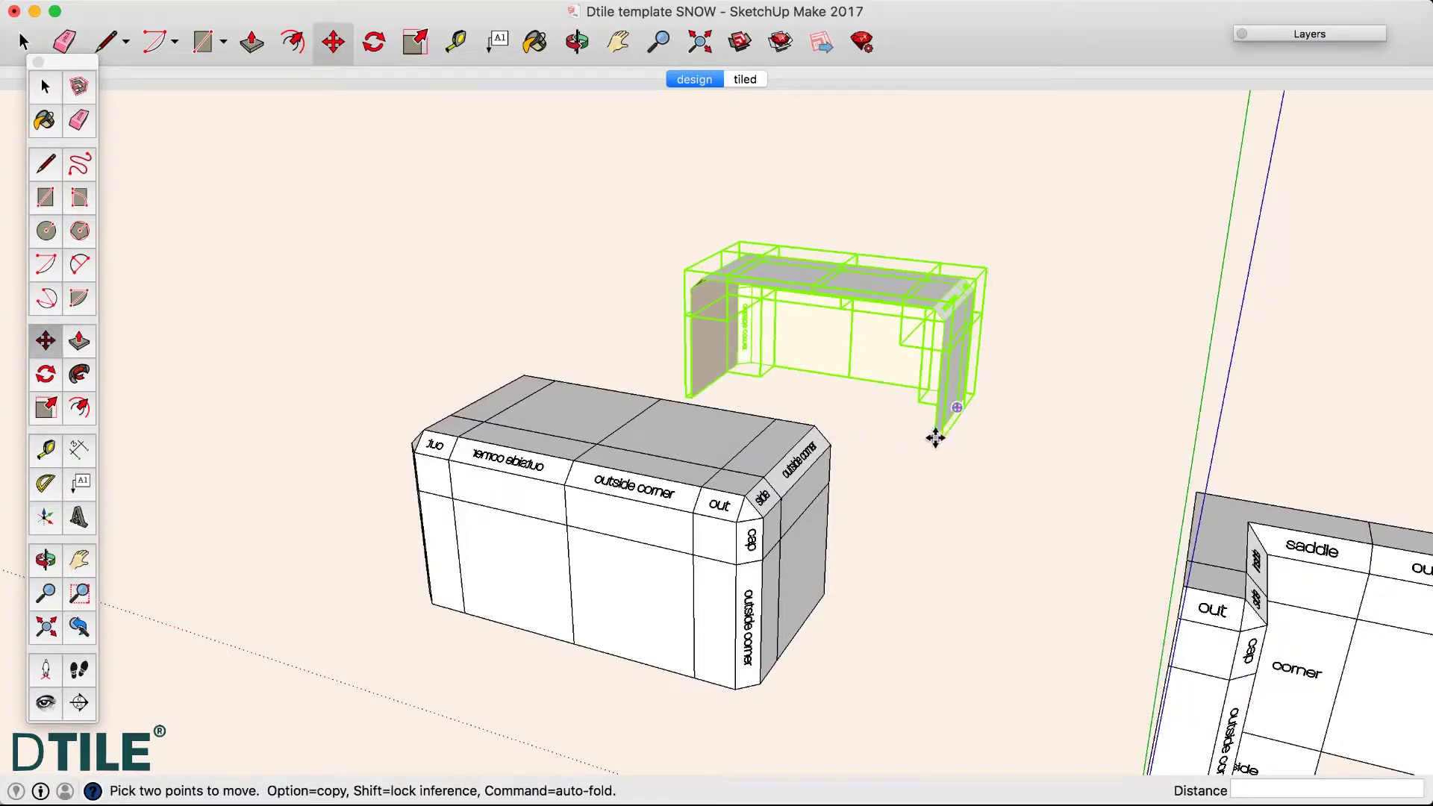
click(826, 593)
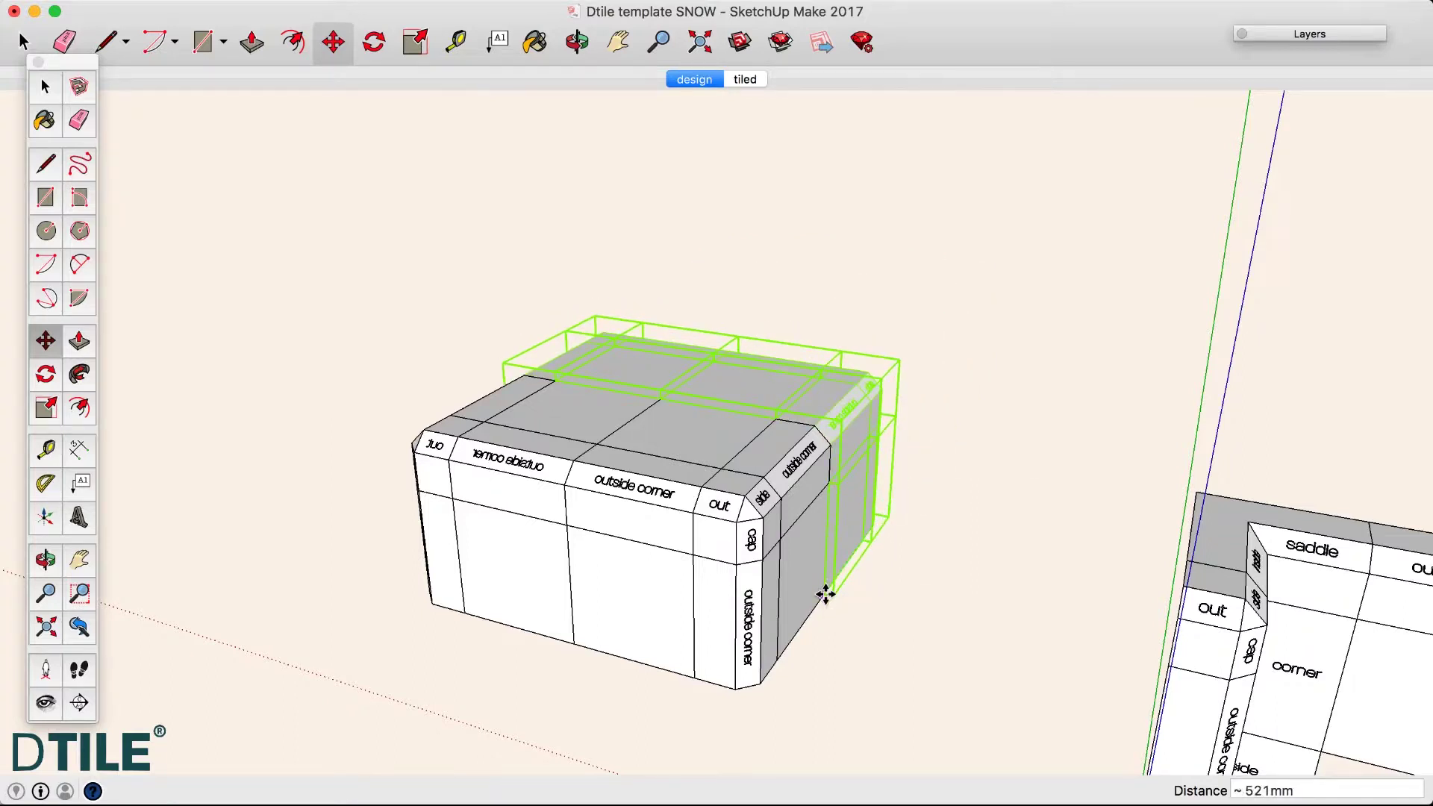
click(79, 561)
Step: Recentre and orbit to a front-on view of the tile box
drag(524, 540, 696, 359)
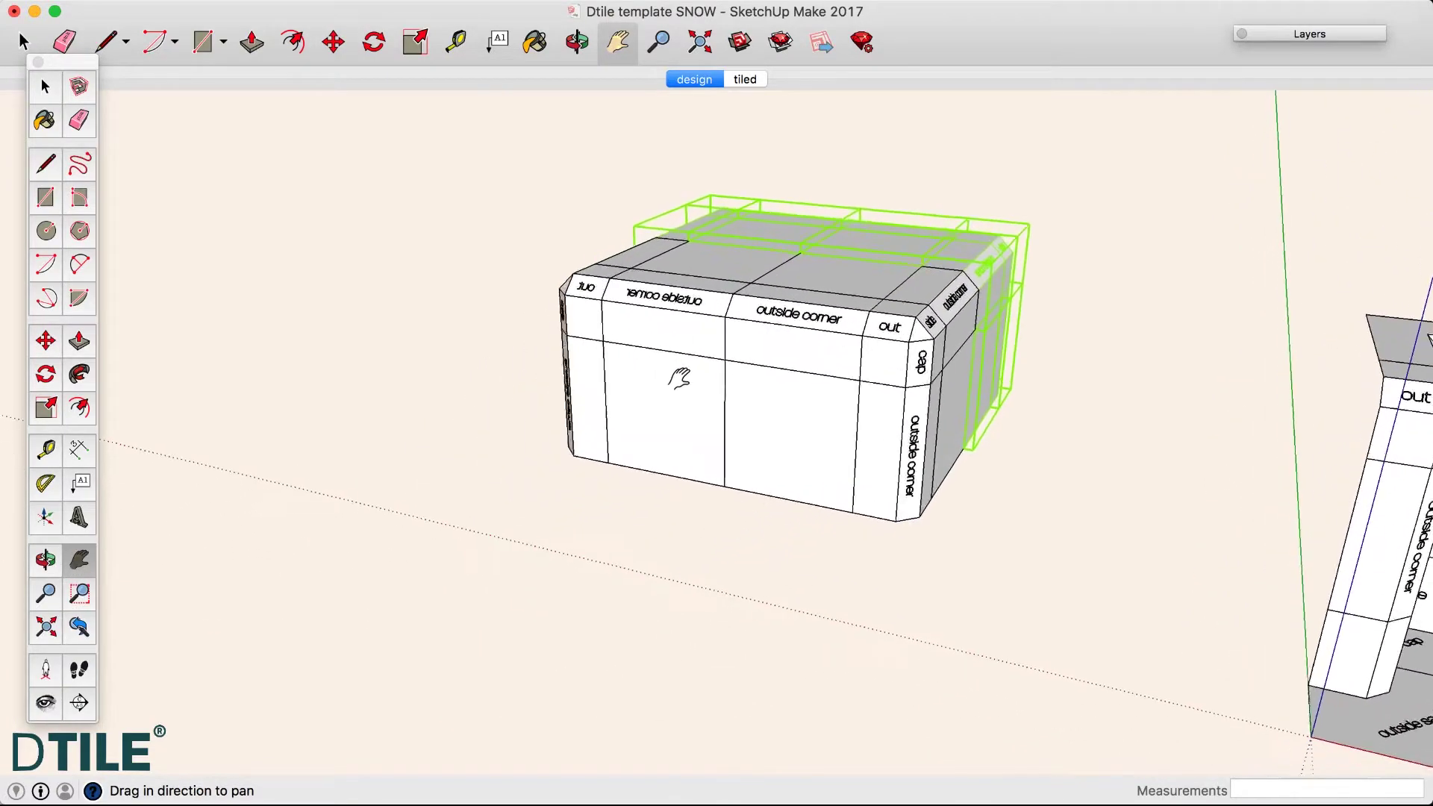
click(46, 561)
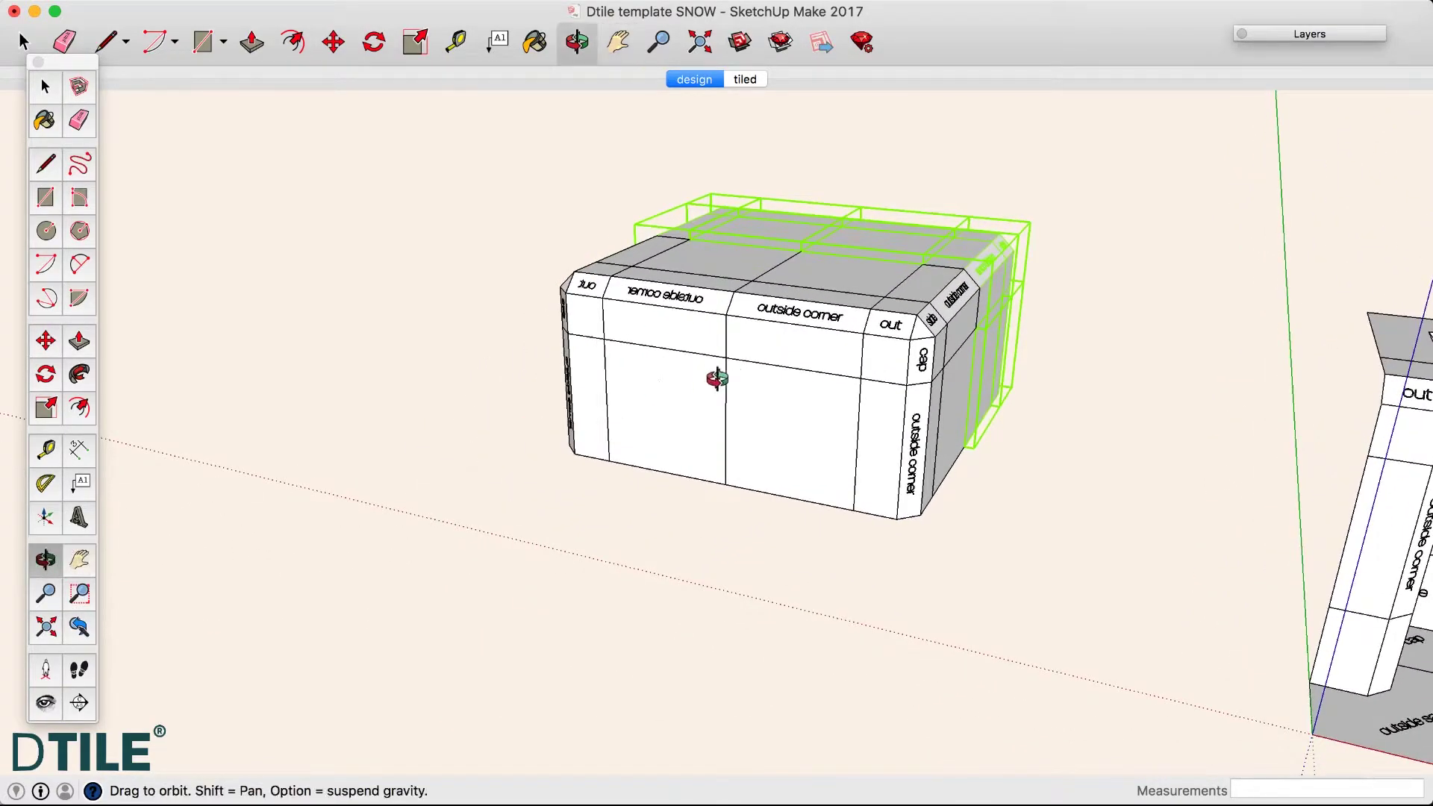
drag(713, 377, 865, 264)
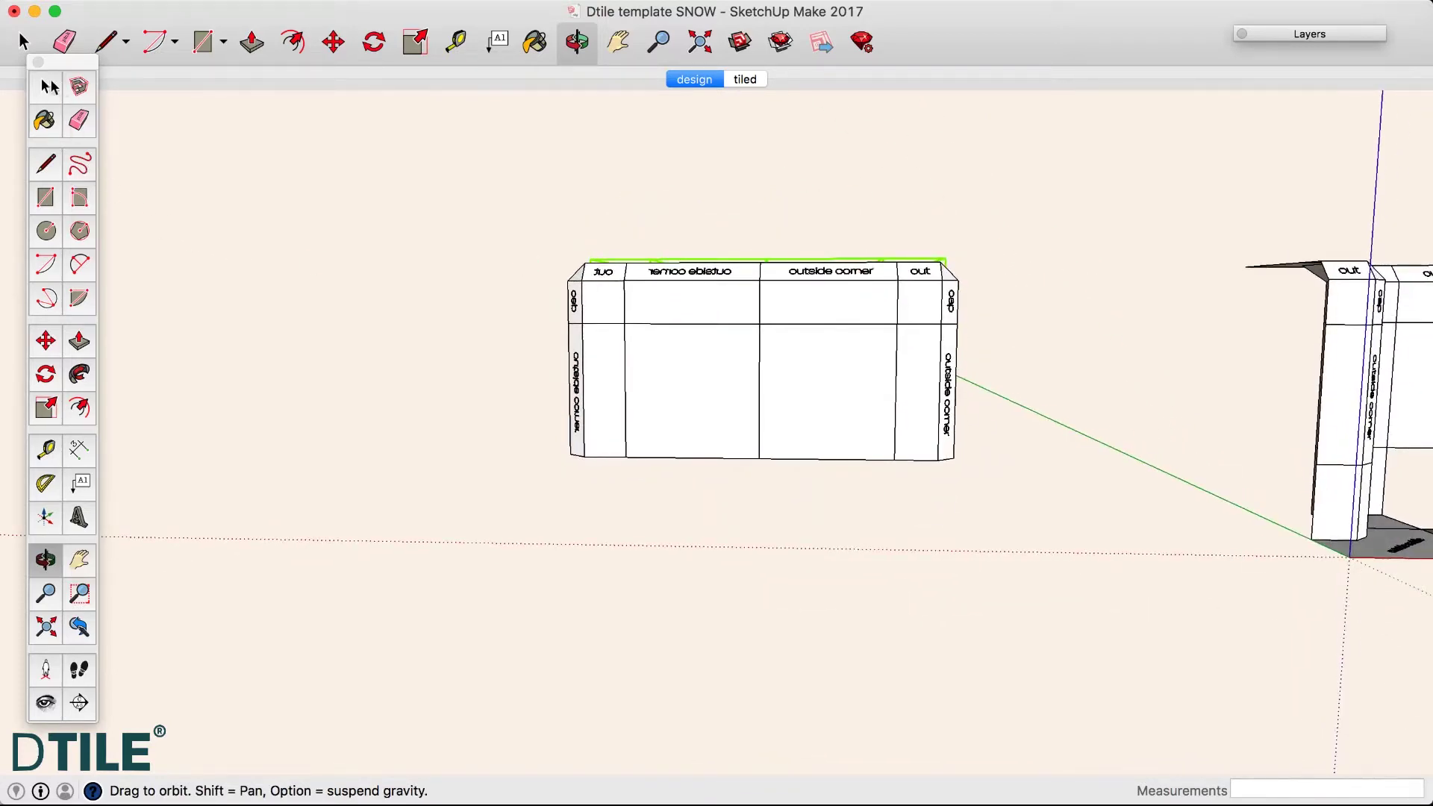
click(46, 86)
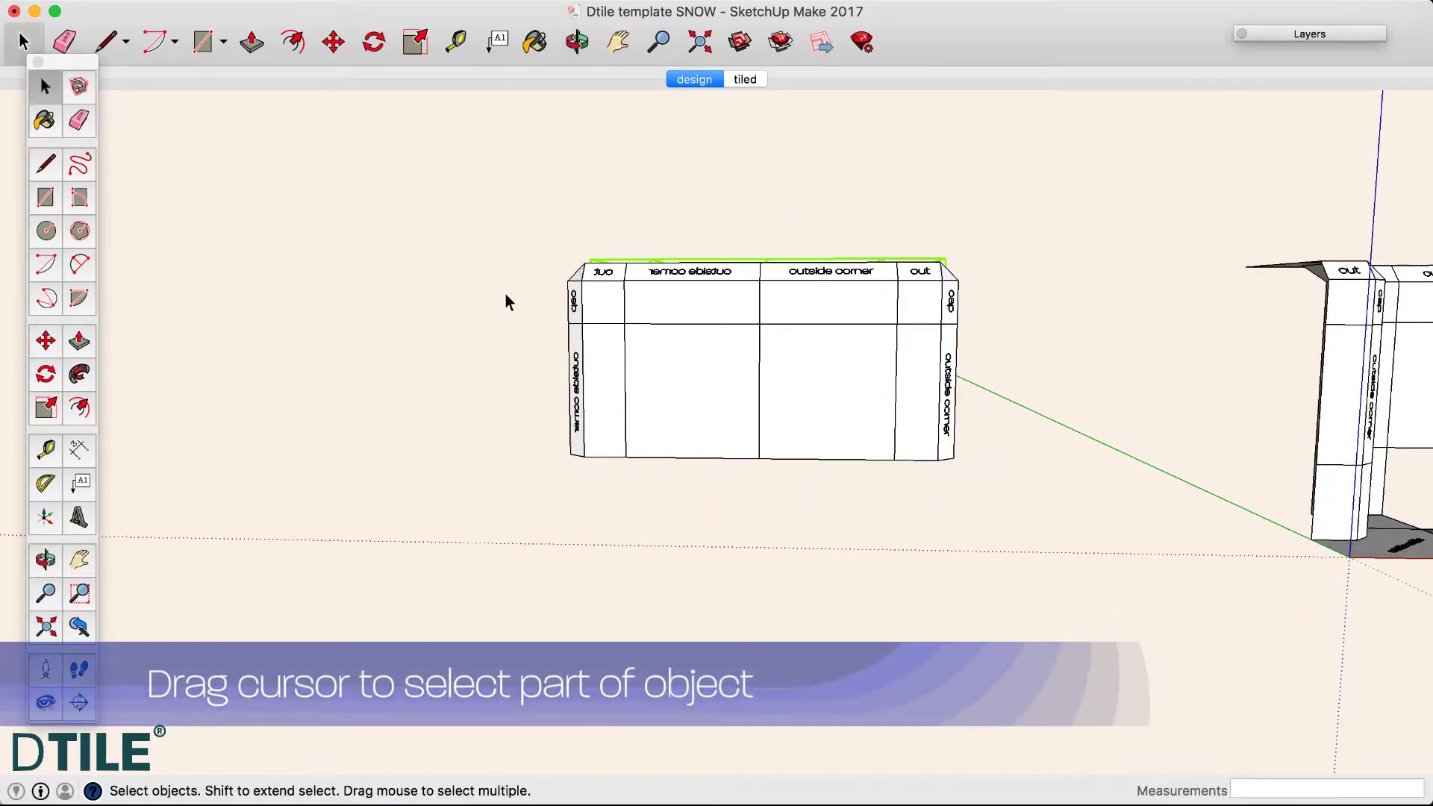
Step: Copy the lower tile row 150 mm down and array it x5 into a column
drag(505, 293, 1077, 503)
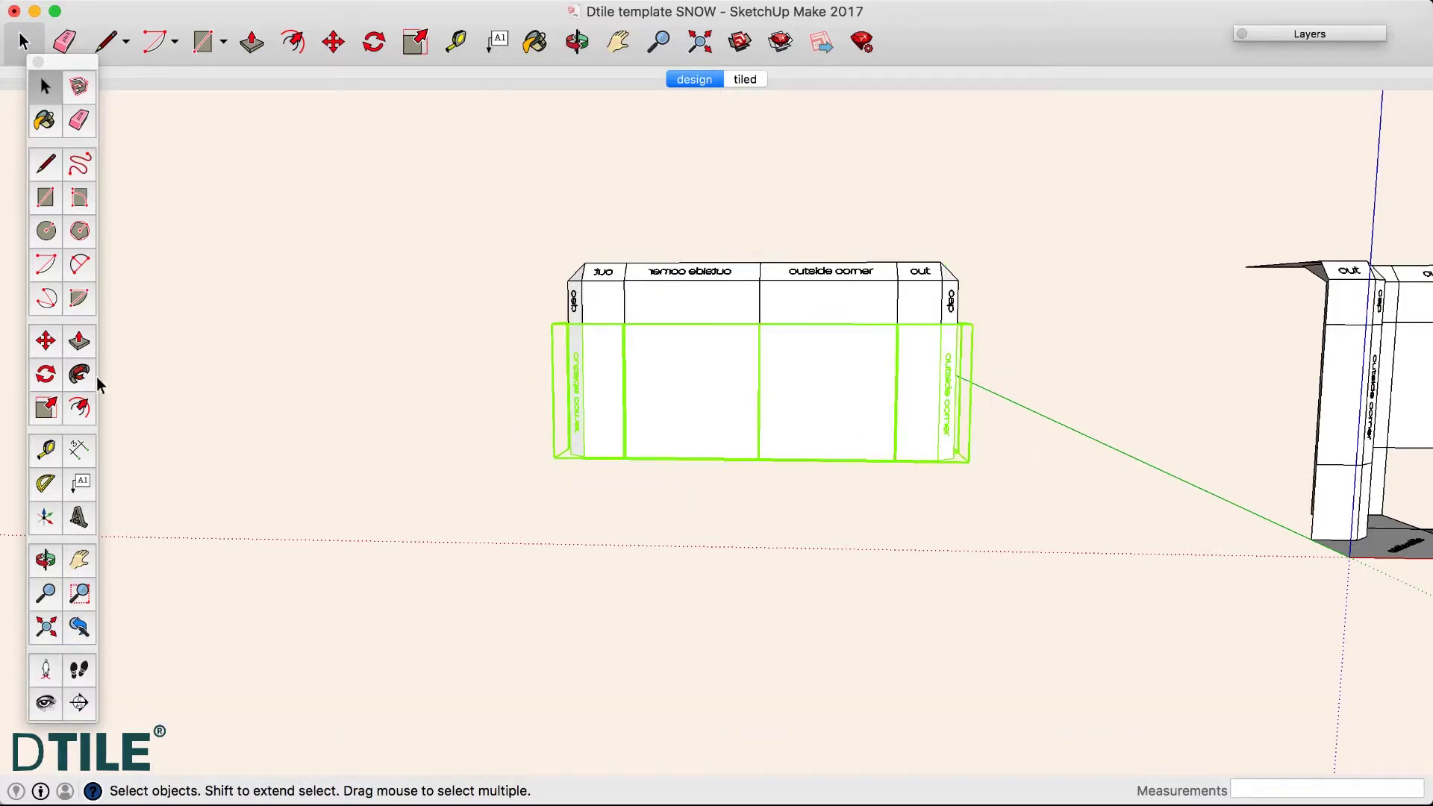
click(46, 342)
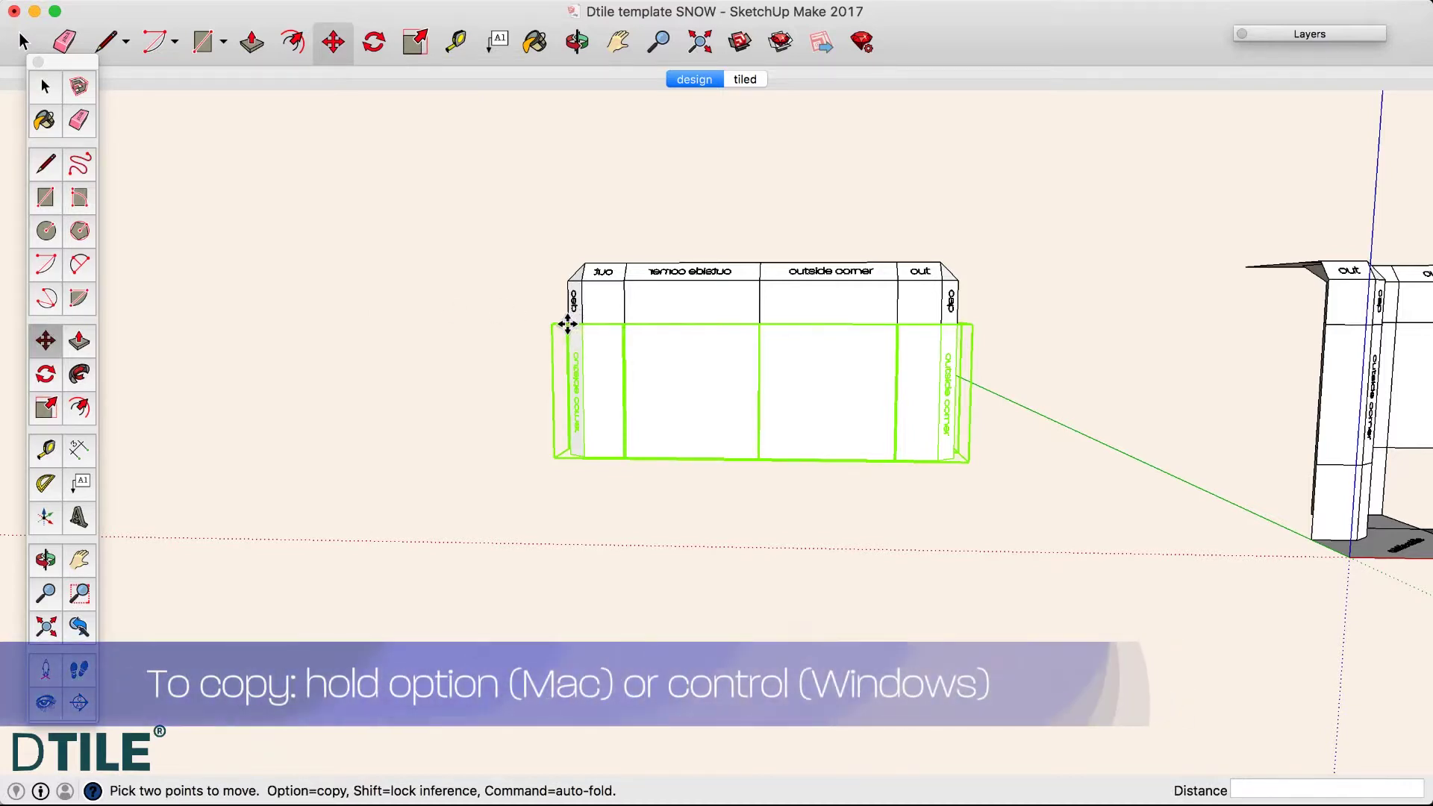
click(567, 323)
alt+click(603, 455)
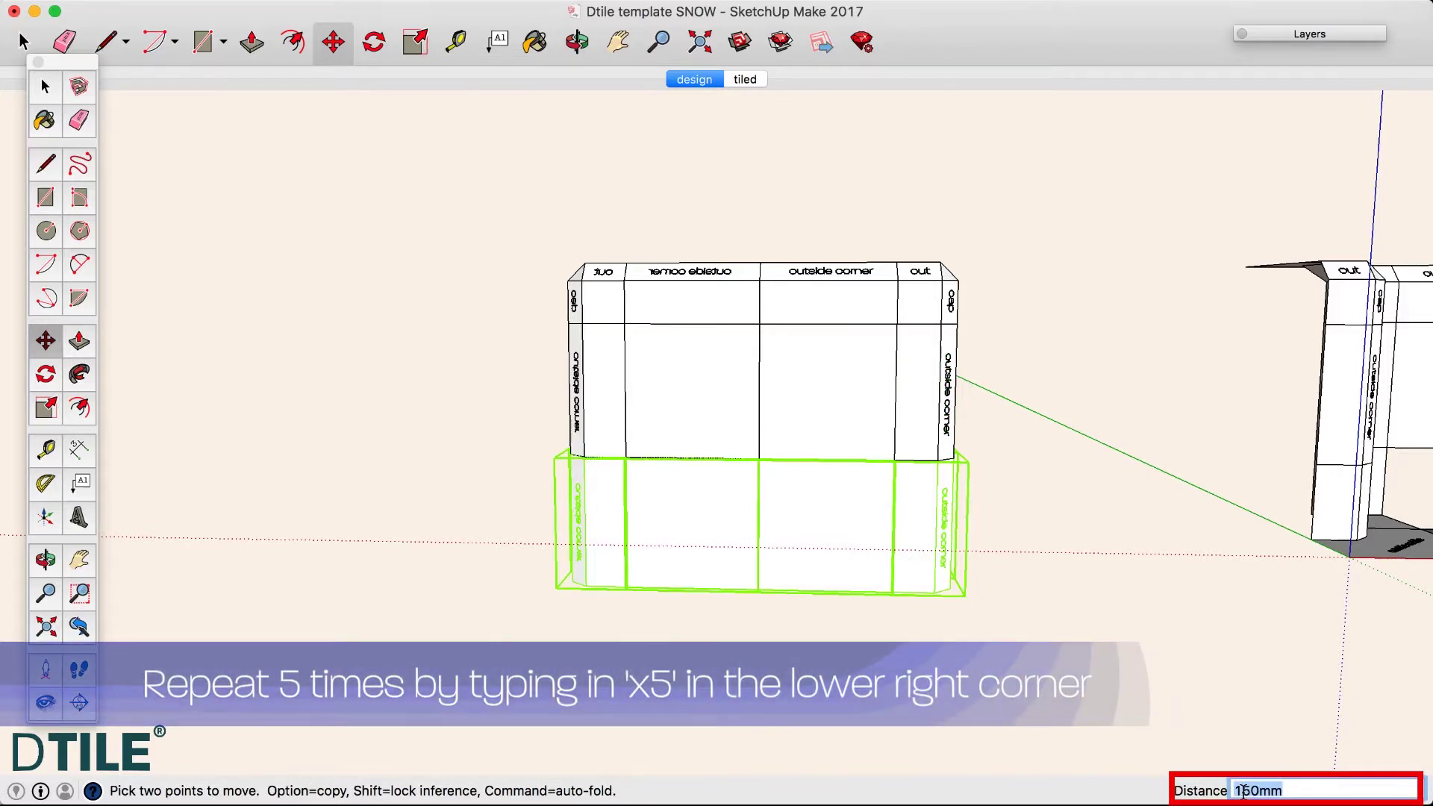
text(x5)
key(Return)
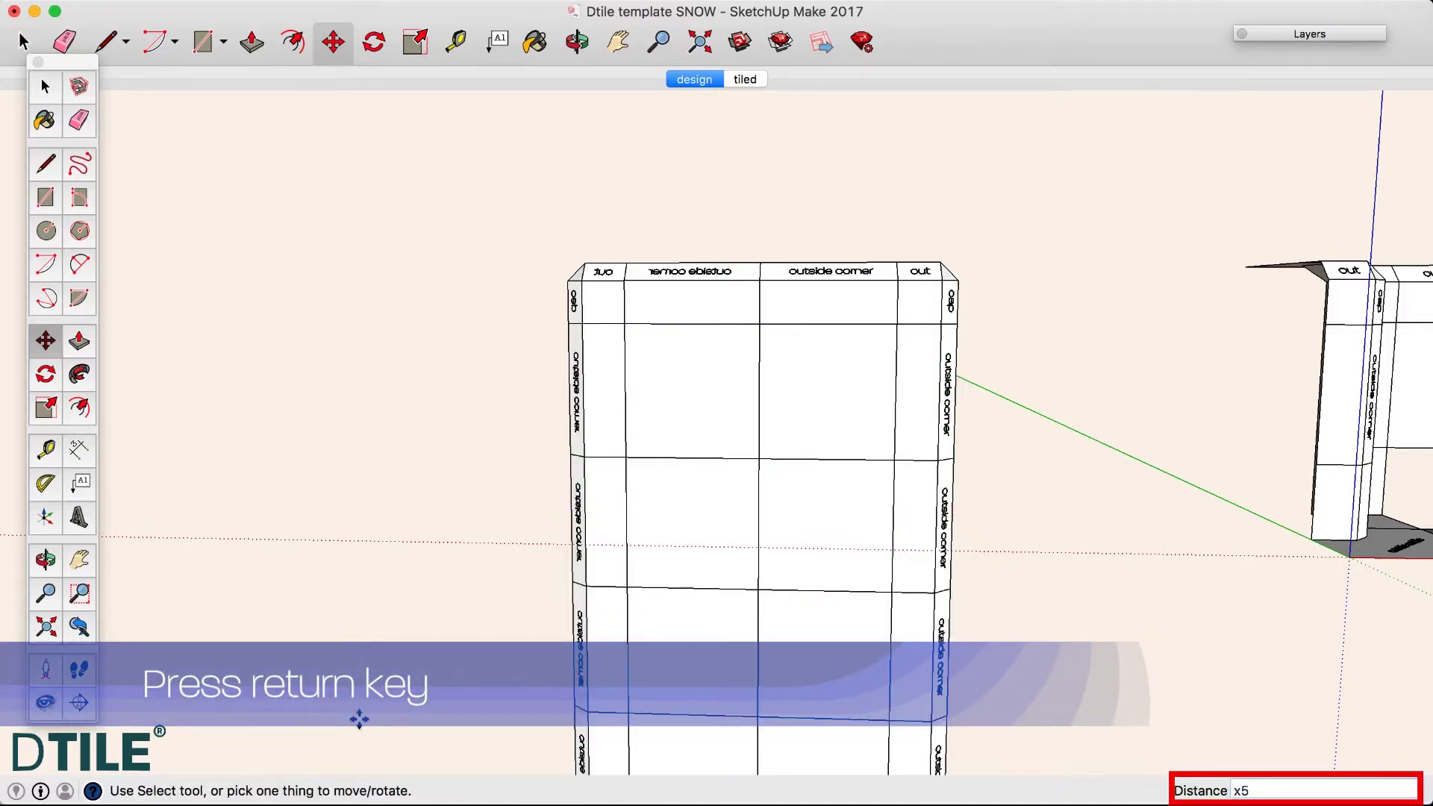
click(44, 595)
Step: Zoom out, orbit the pillar, and inspect it in the 'tiled' rendered scene
mouse_move(758, 633)
mouse_down()
mouse_move(758, 602)
mouse_move(699, 752)
mouse_move(701, 799)
mouse_up()
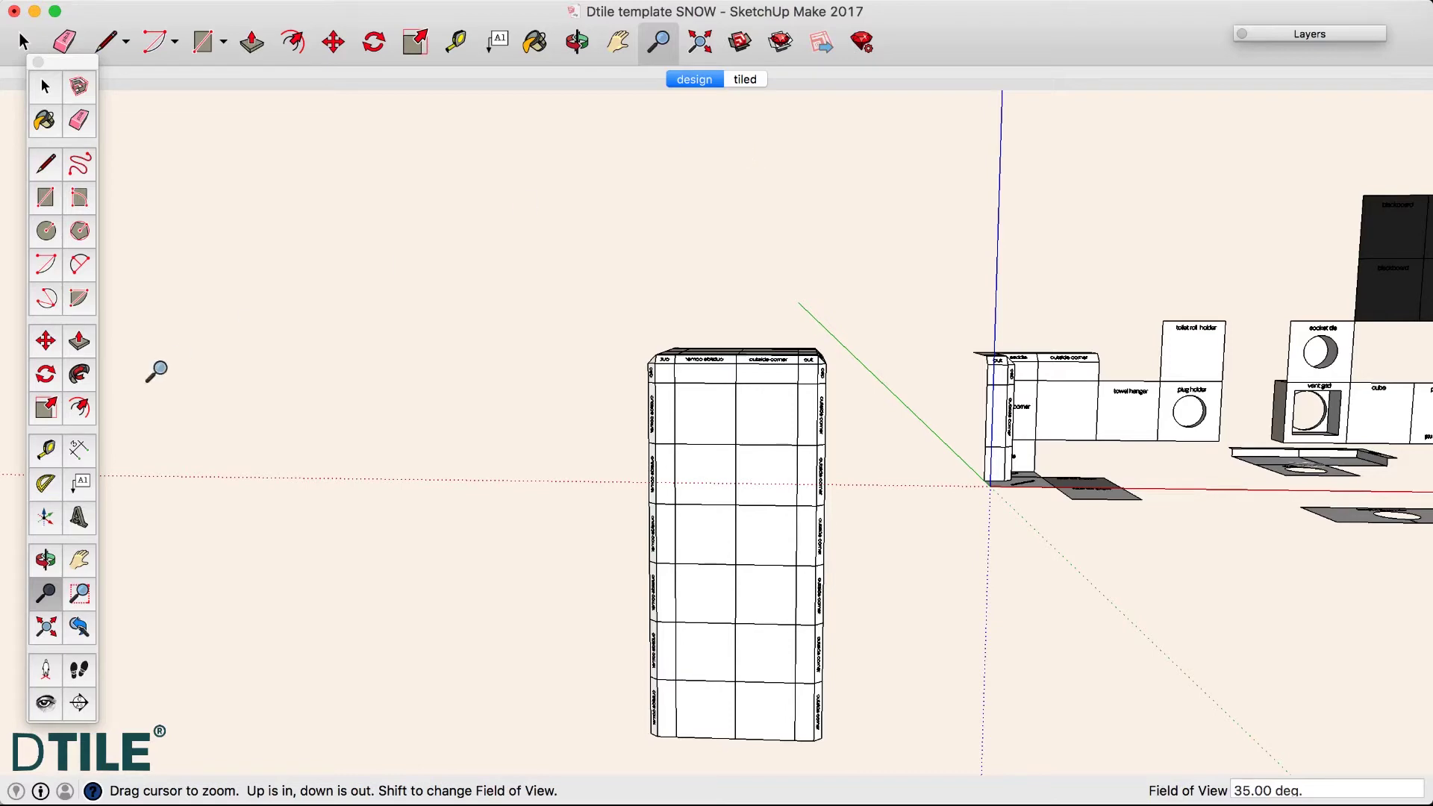
click(45, 558)
mouse_move(713, 550)
mouse_down()
mouse_move(605, 511)
mouse_move(960, 551)
mouse_move(1031, 538)
mouse_up()
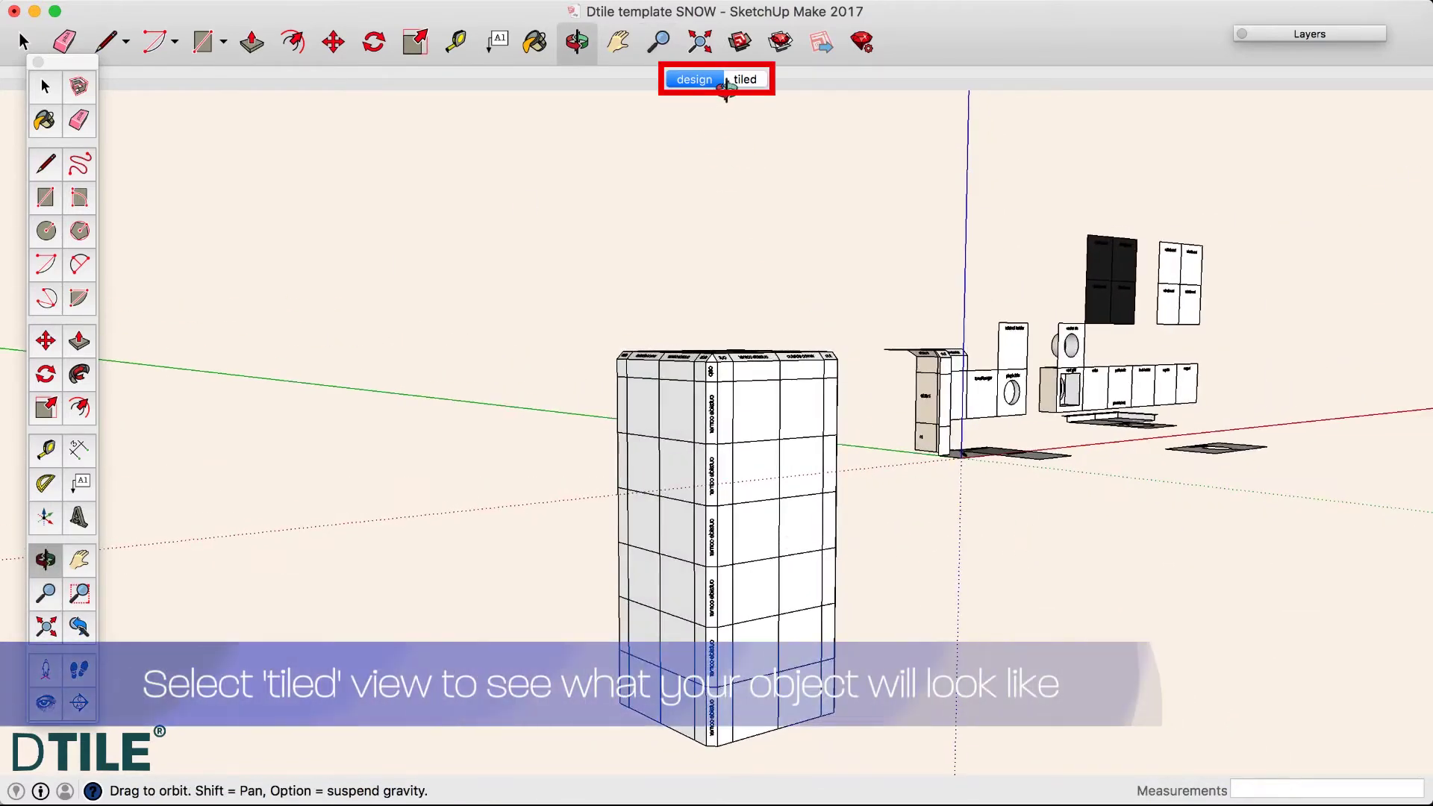
click(751, 83)
mouse_move(768, 425)
mouse_down()
mouse_move(718, 587)
mouse_move(682, 595)
mouse_move(864, 595)
mouse_move(1425, 434)
mouse_move(1238, 480)
mouse_move(854, 531)
mouse_move(495, 554)
mouse_move(303, 608)
mouse_move(585, 595)
mouse_move(656, 513)
mouse_move(616, 501)
mouse_move(585, 576)
mouse_up()
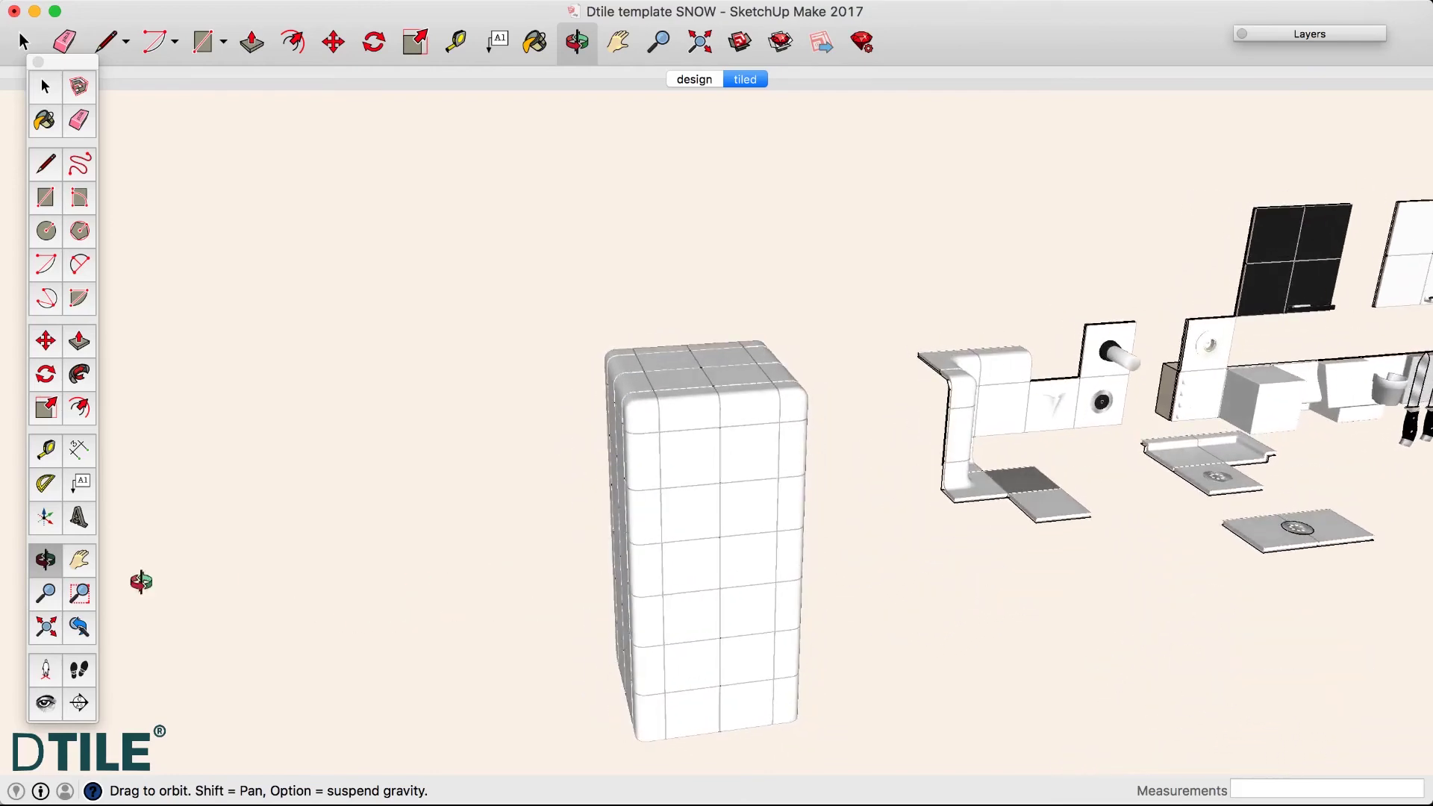
click(78, 562)
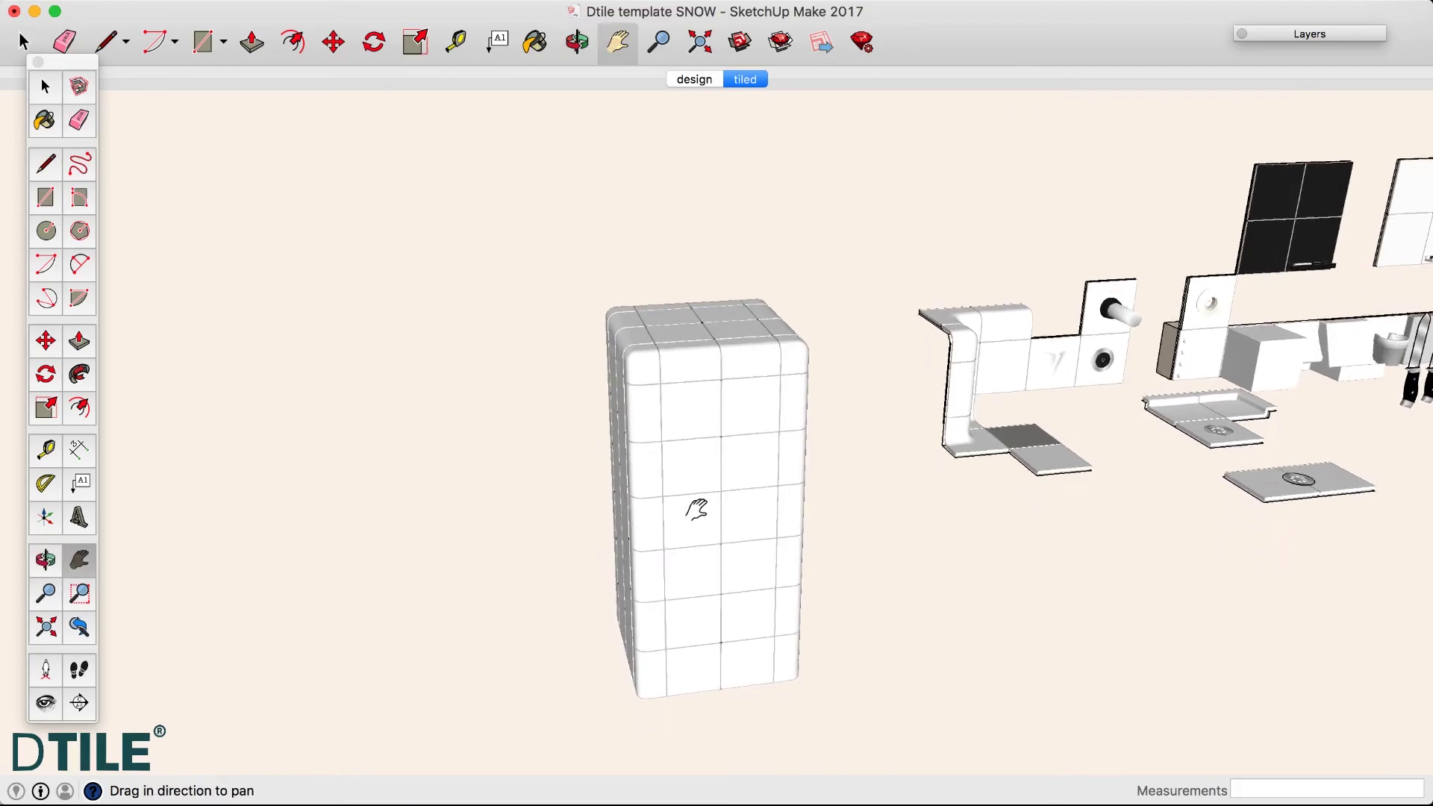